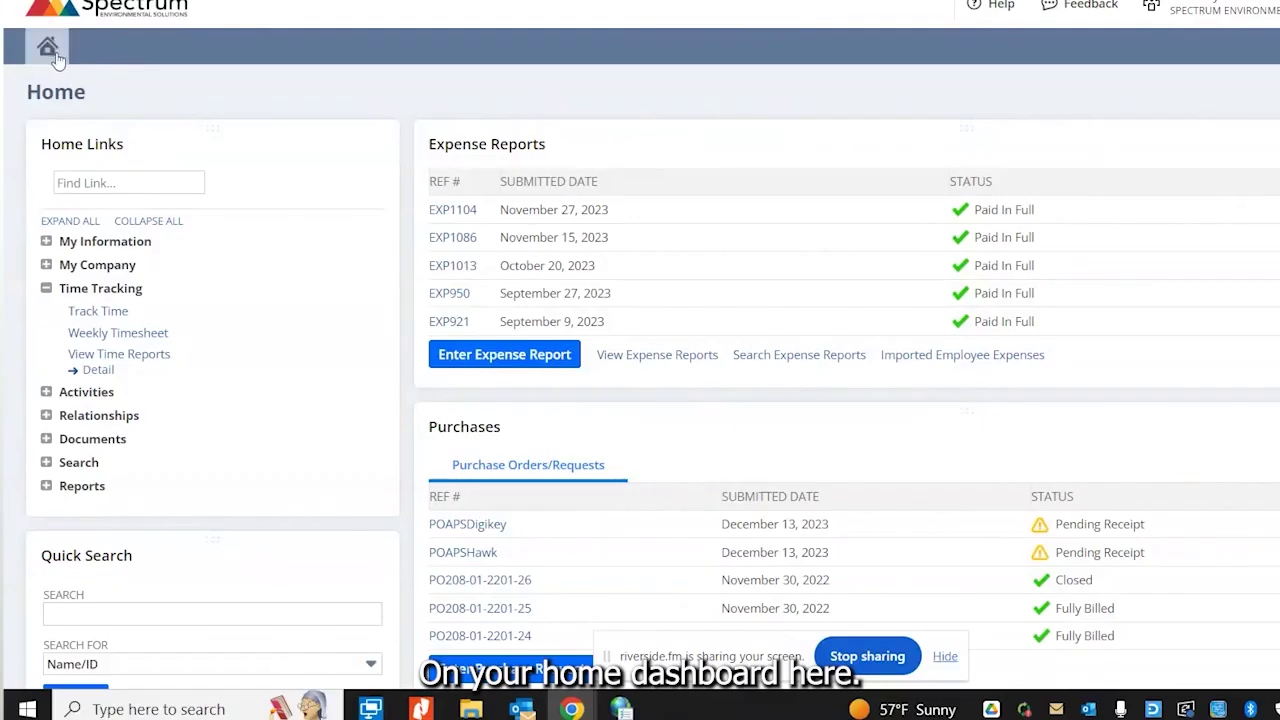
Step: Start a new purchase request from the home dashboard and dismiss the File Drag and Drop tutorial notice
{"action": "mouse_move", "coordinate": [57, 58]}
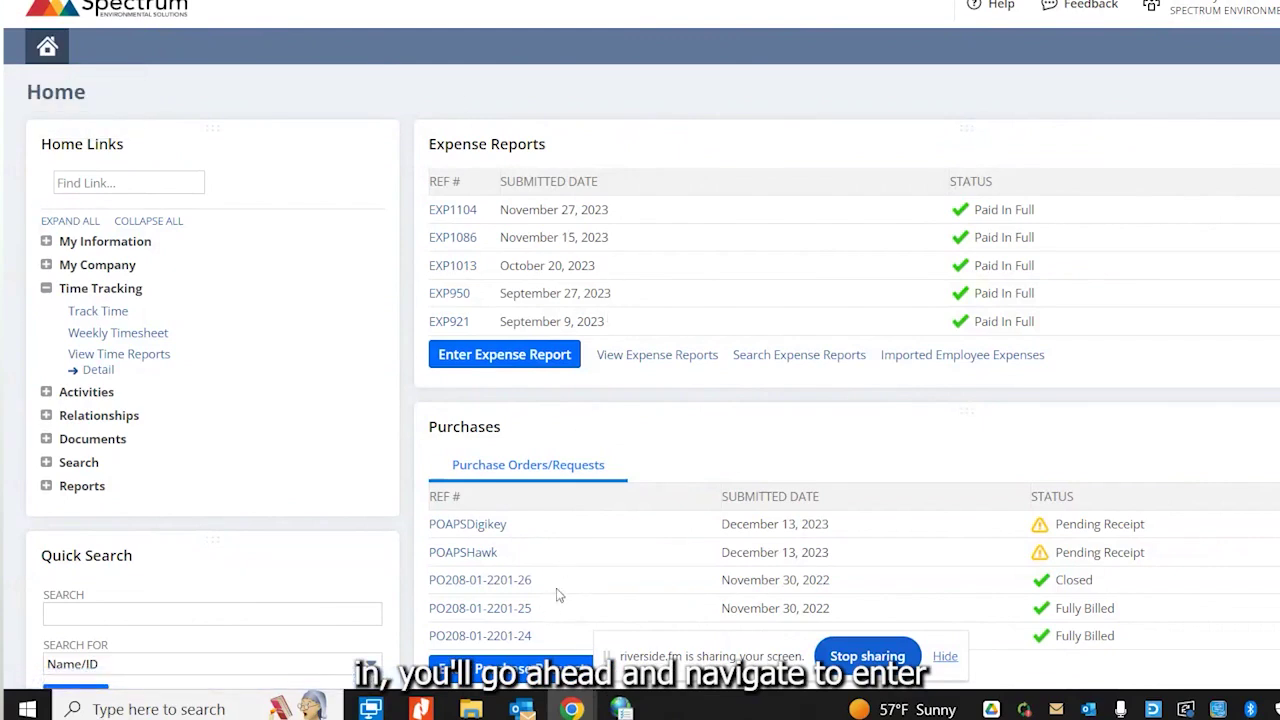
{"action": "left_click", "coordinate": [487, 670]}
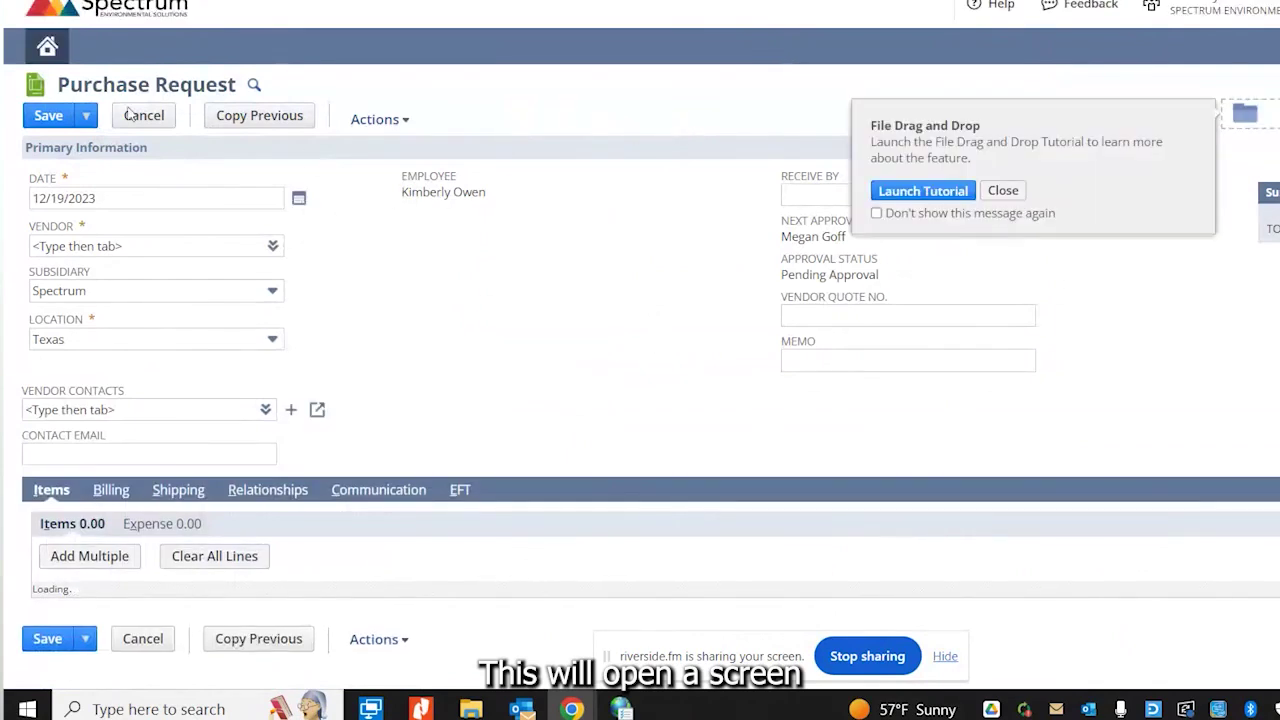
{"action": "left_click", "coordinate": [1006, 191]}
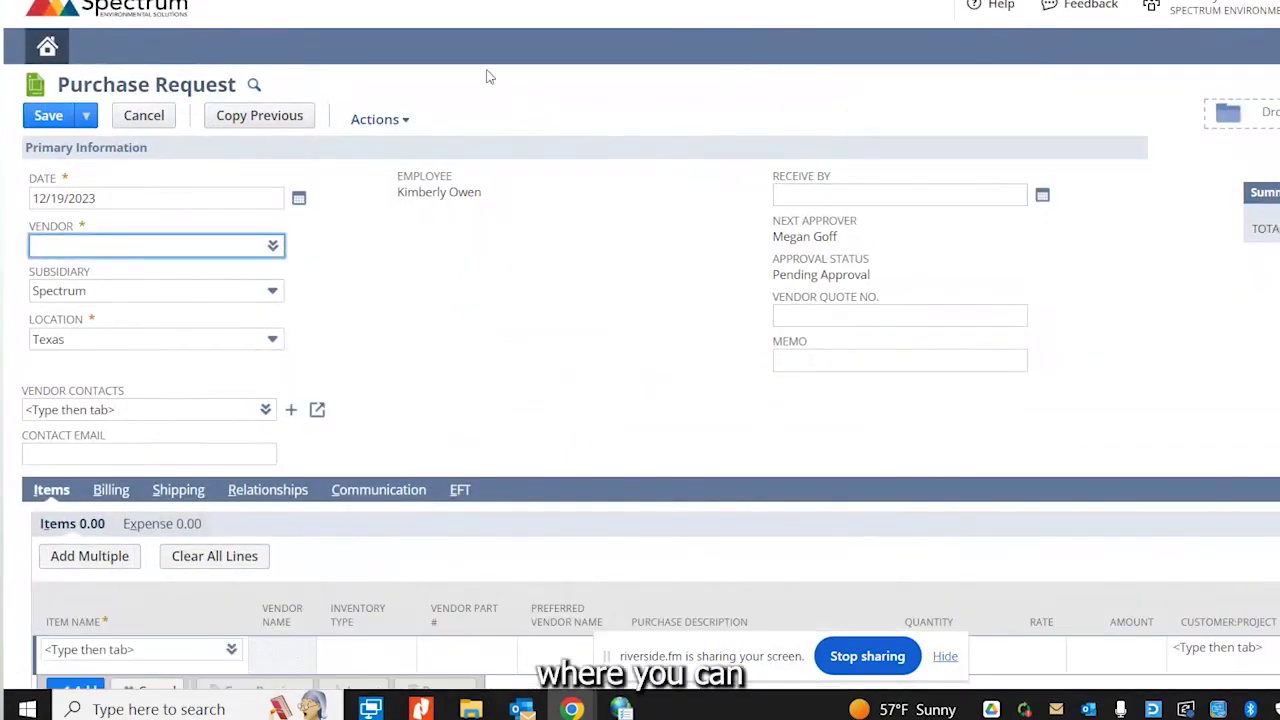
Step: Open the full vendor list for the Vendor field and browse its alphabetical entries
{"action": "left_click", "coordinate": [96, 198]}
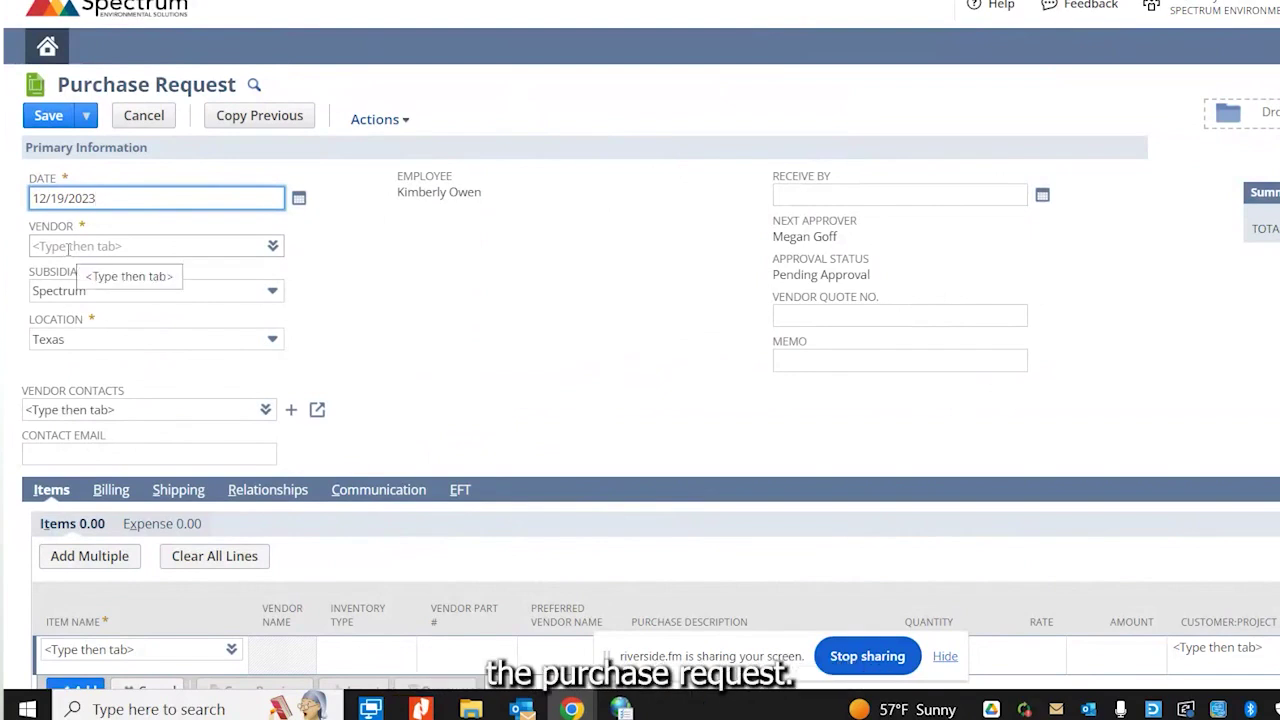
{"action": "key", "text": "Tab"}
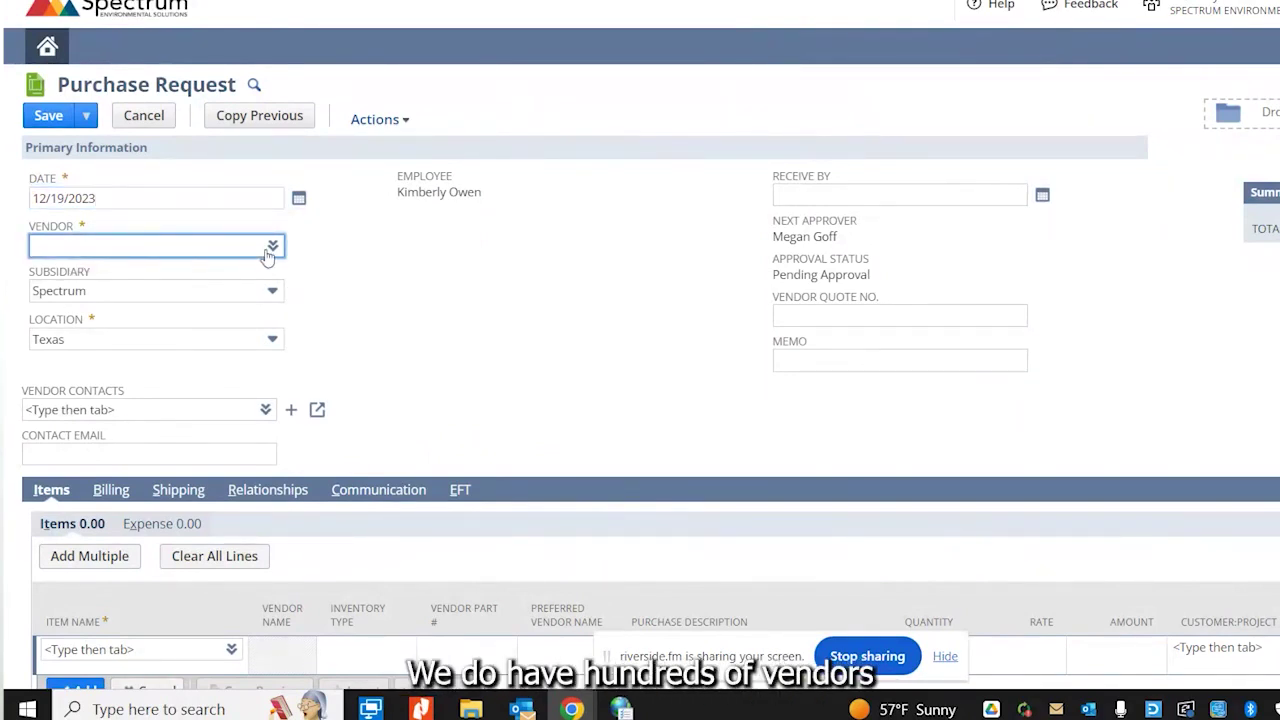
{"action": "mouse_move", "coordinate": [268, 262]}
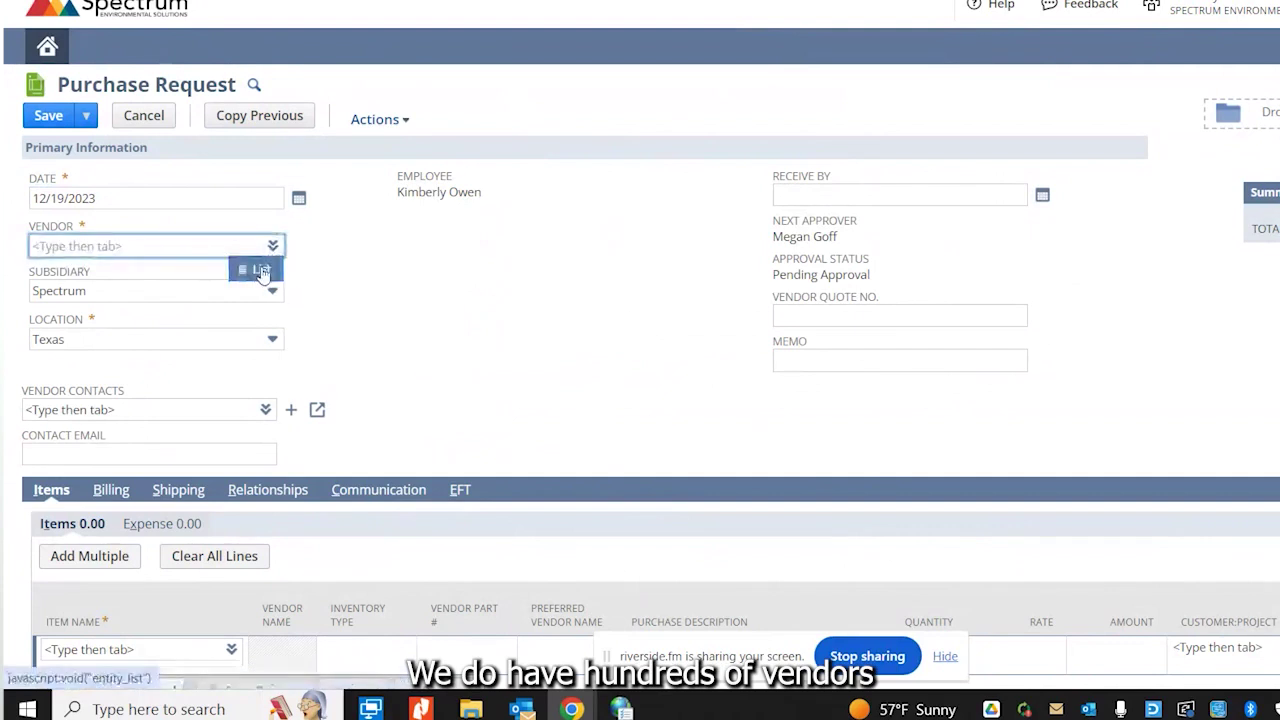
{"action": "left_click", "coordinate": [261, 272]}
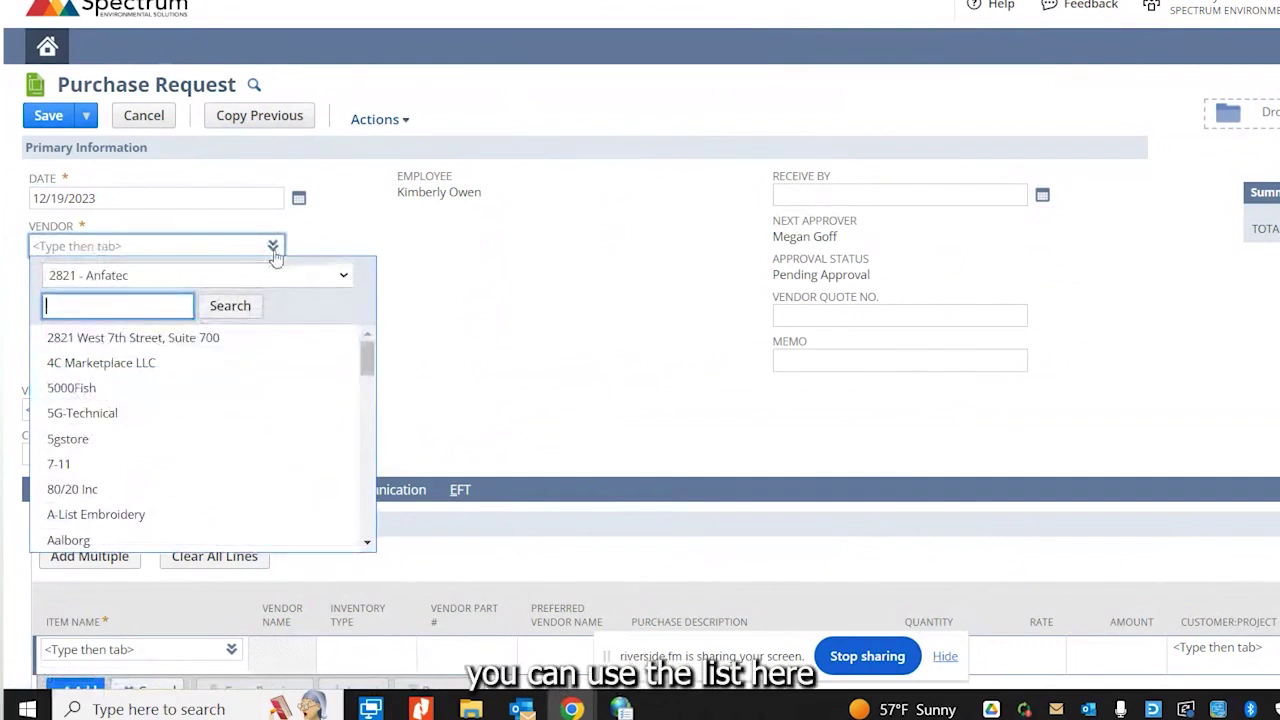
{"action": "scroll", "coordinate": [370, 376], "scroll_direction": "down", "scroll_amount": 1}
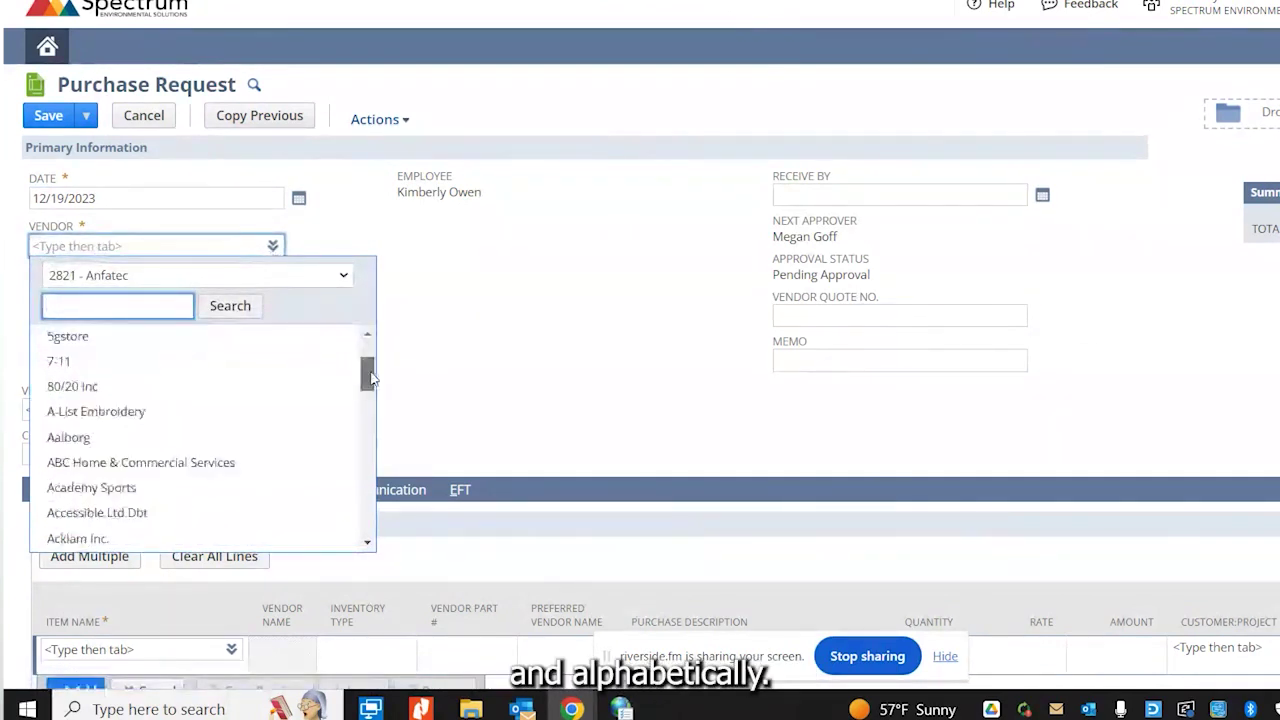
{"action": "mouse_move", "coordinate": [370, 376]}
{"action": "left_mouse_down"}
{"action": "mouse_move", "coordinate": [377, 535]}
{"action": "mouse_move", "coordinate": [368, 352]}
{"action": "left_mouse_up"}
Step: Look up Amazon in the Vendor field and choose the plain Amazon entry
{"action": "left_click", "coordinate": [83, 247]}
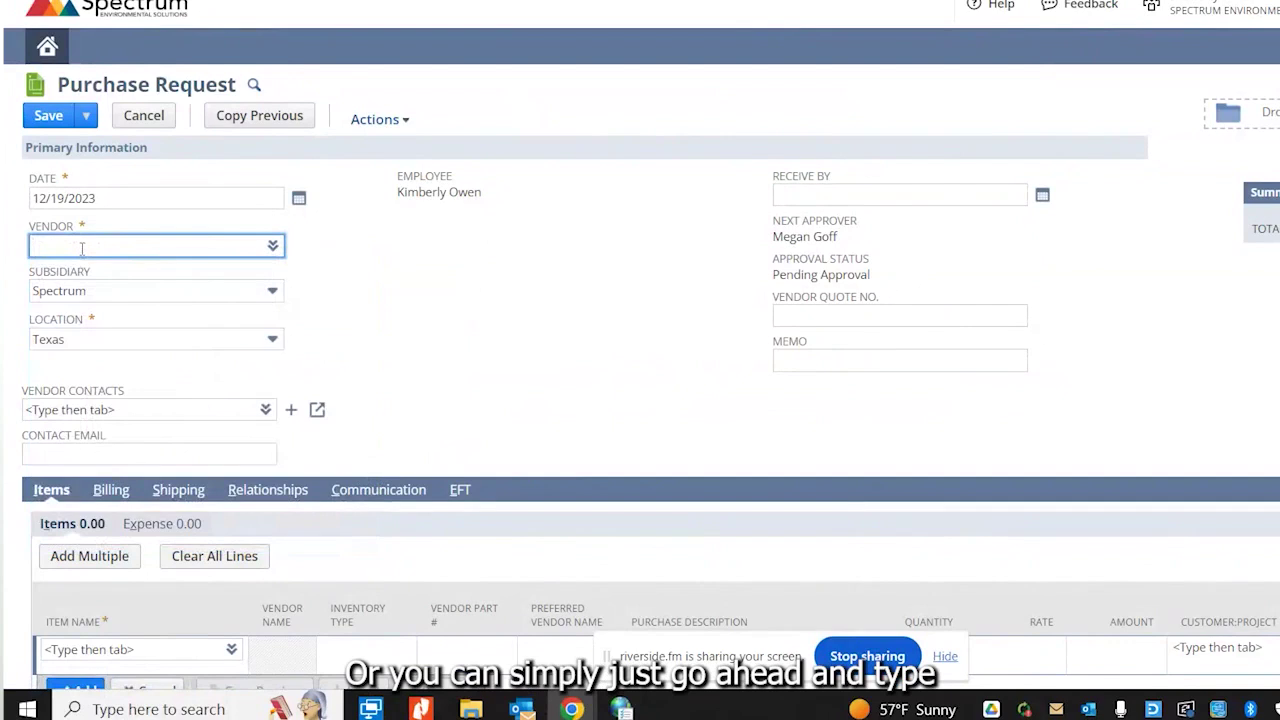
{"action": "type", "text": "Ama"}
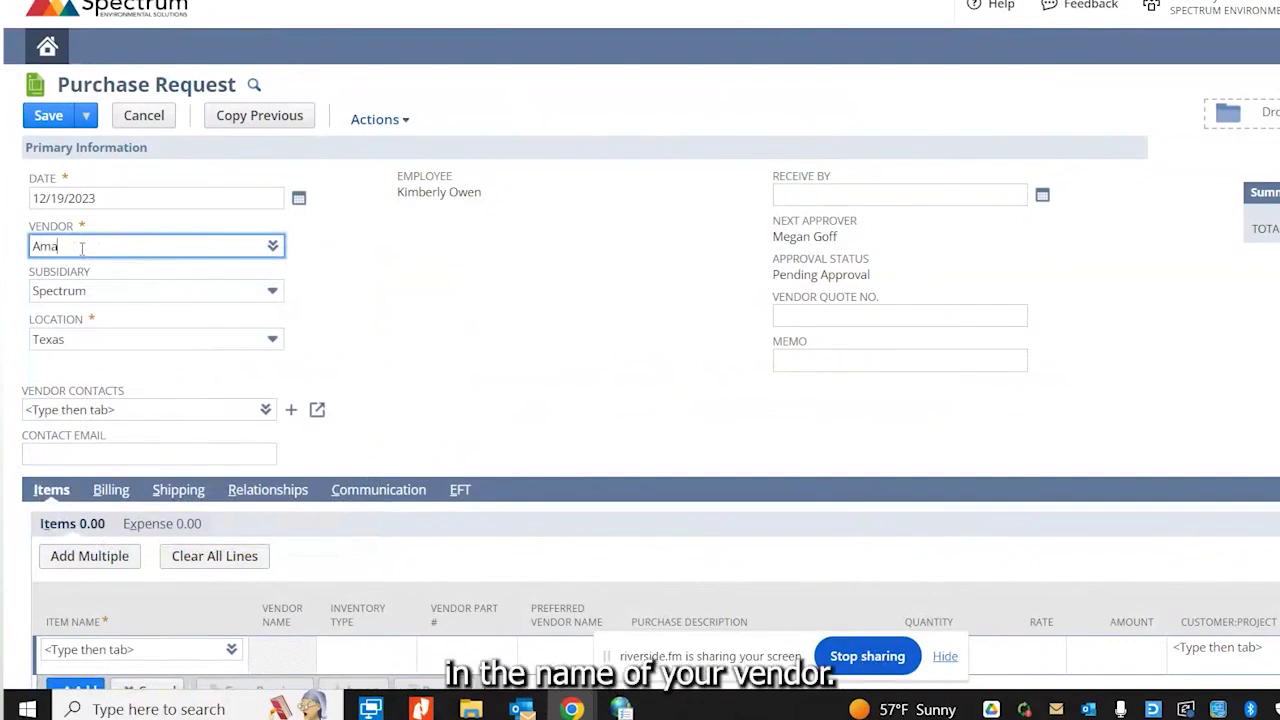
{"action": "type", "text": "zon"}
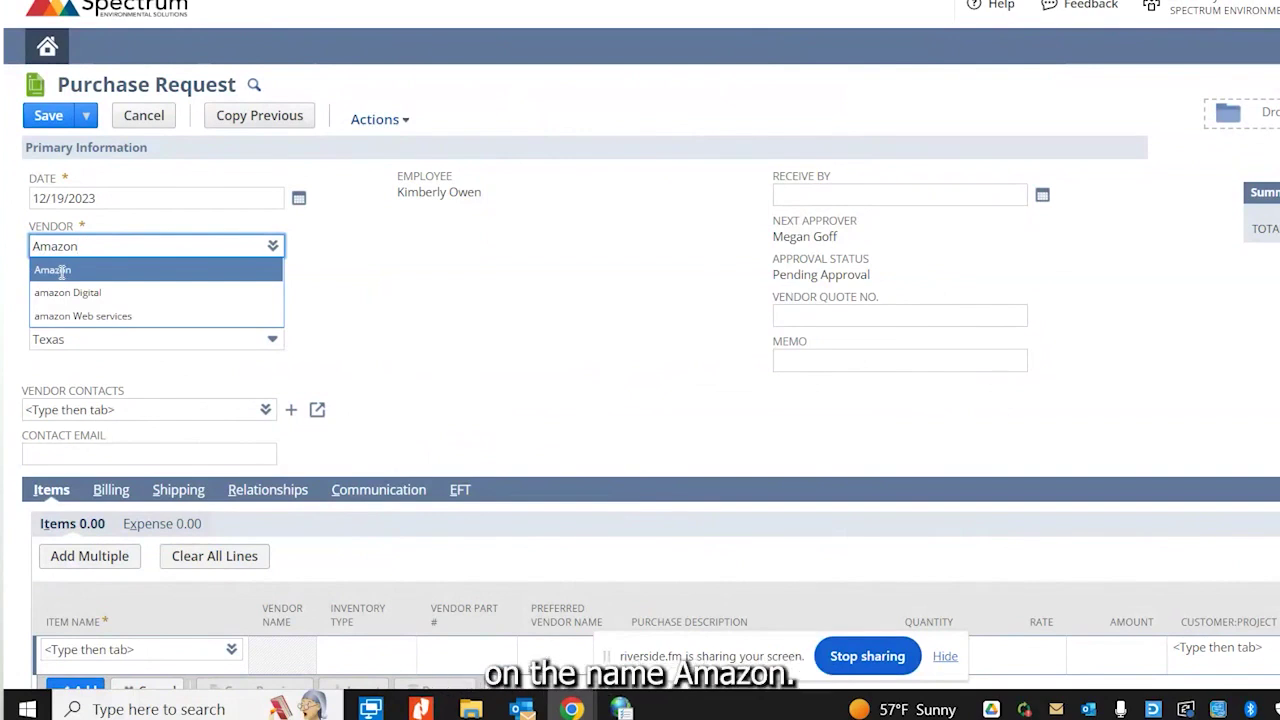
{"action": "left_click", "coordinate": [63, 271]}
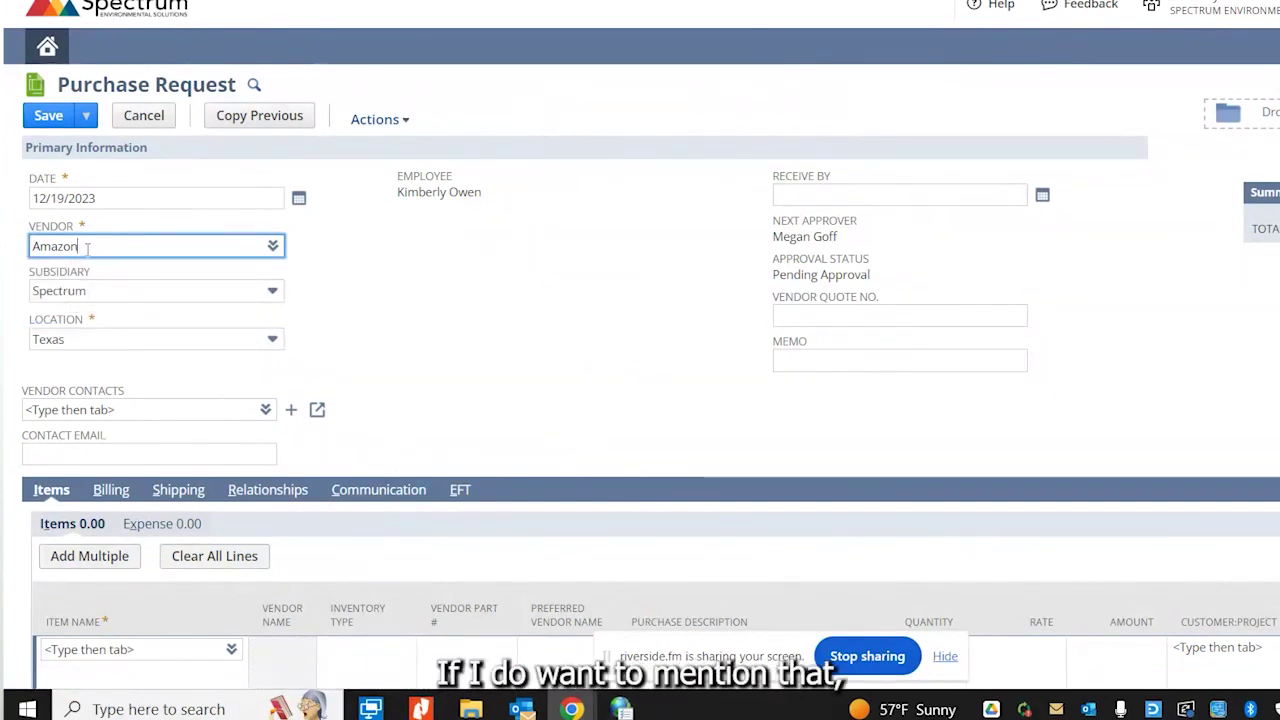
Step: Search the Vendor field with the wildcard term %Amazon in place of the selected vendor
{"action": "left_click_drag", "start_coordinate": [87, 250], "coordinate": [22, 249]}
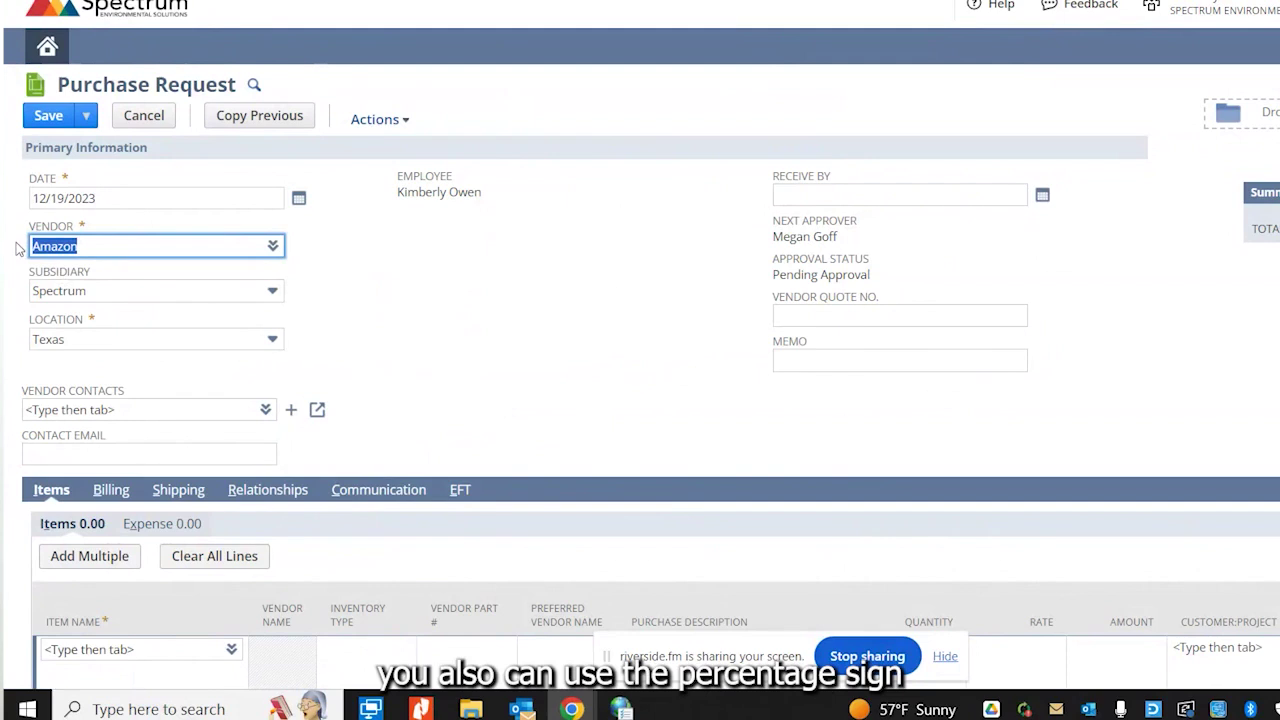
{"action": "type", "text": "%"}
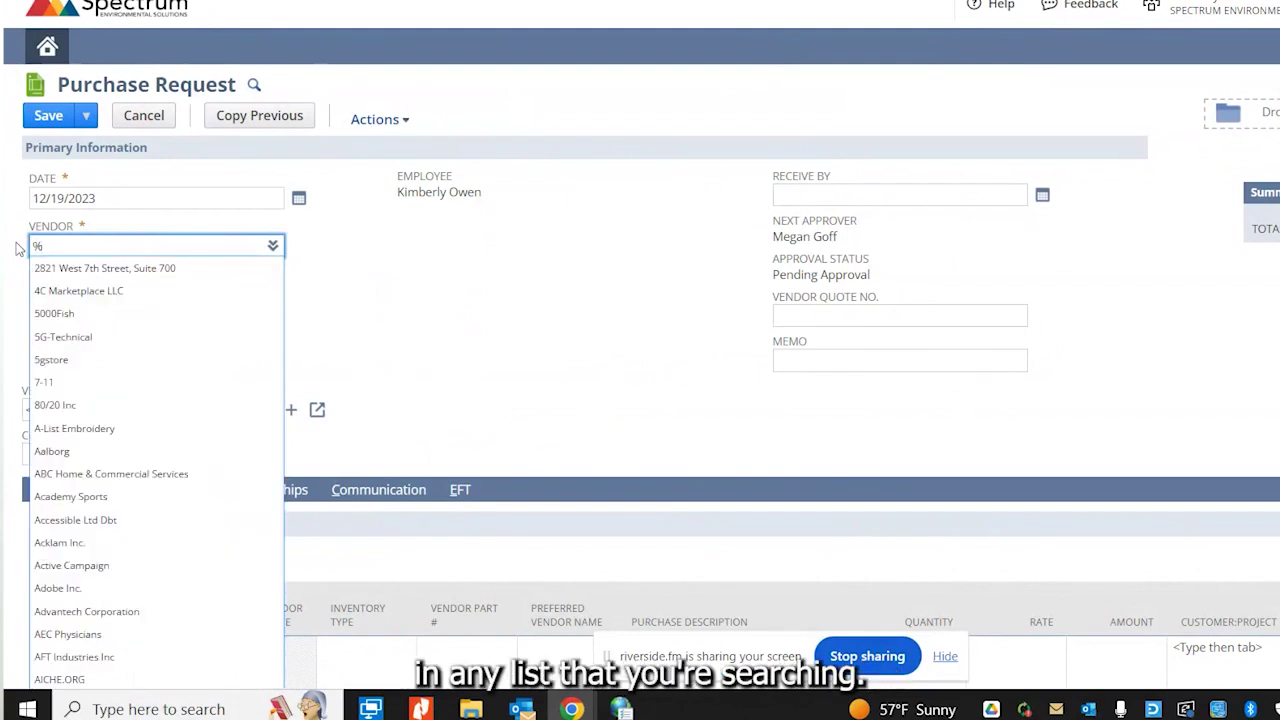
{"action": "type", "text": "Ama"}
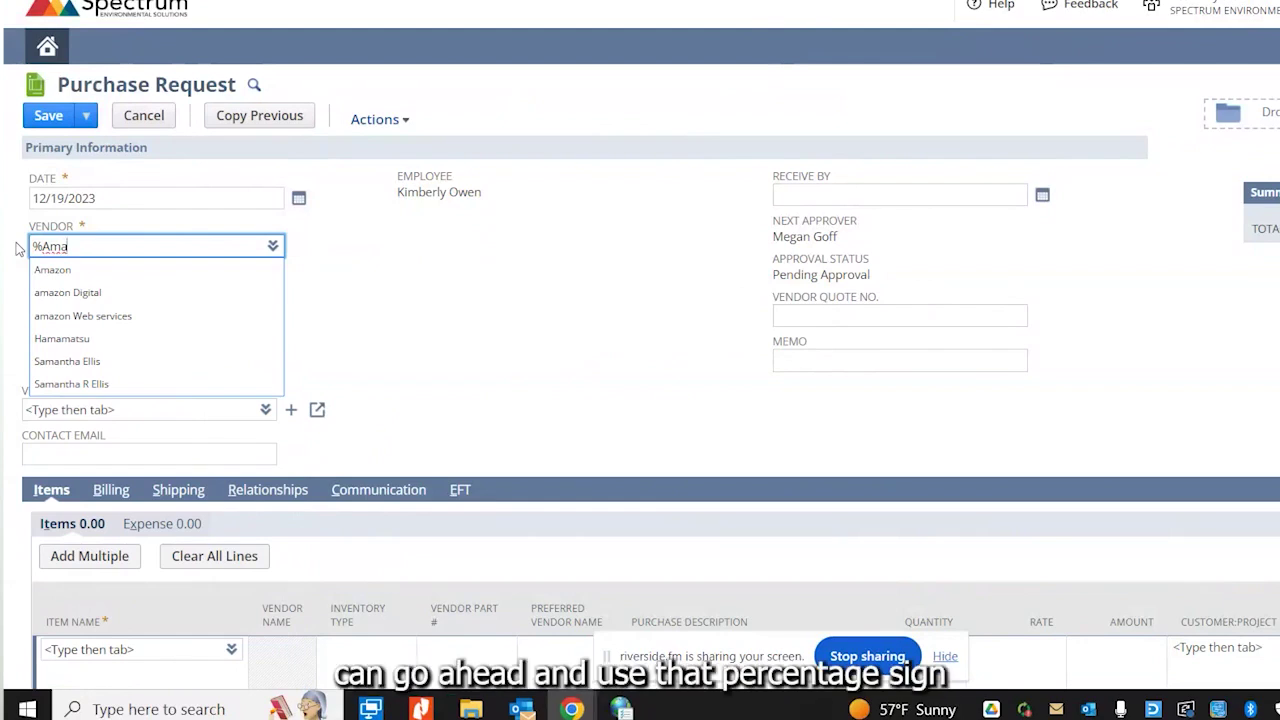
{"action": "type", "text": "zon"}
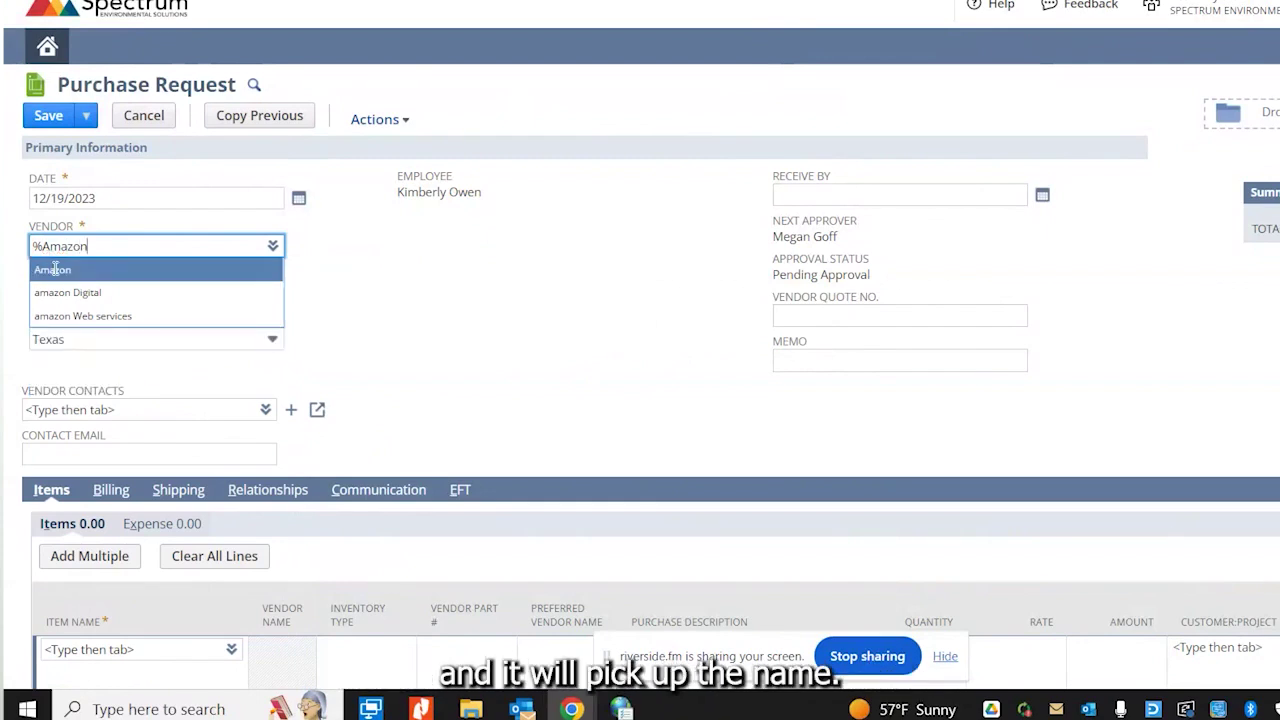
Step: Replace the vendor search term with the Setup New Vendor option
{"action": "left_click_drag", "start_coordinate": [116, 246], "coordinate": [34, 250]}
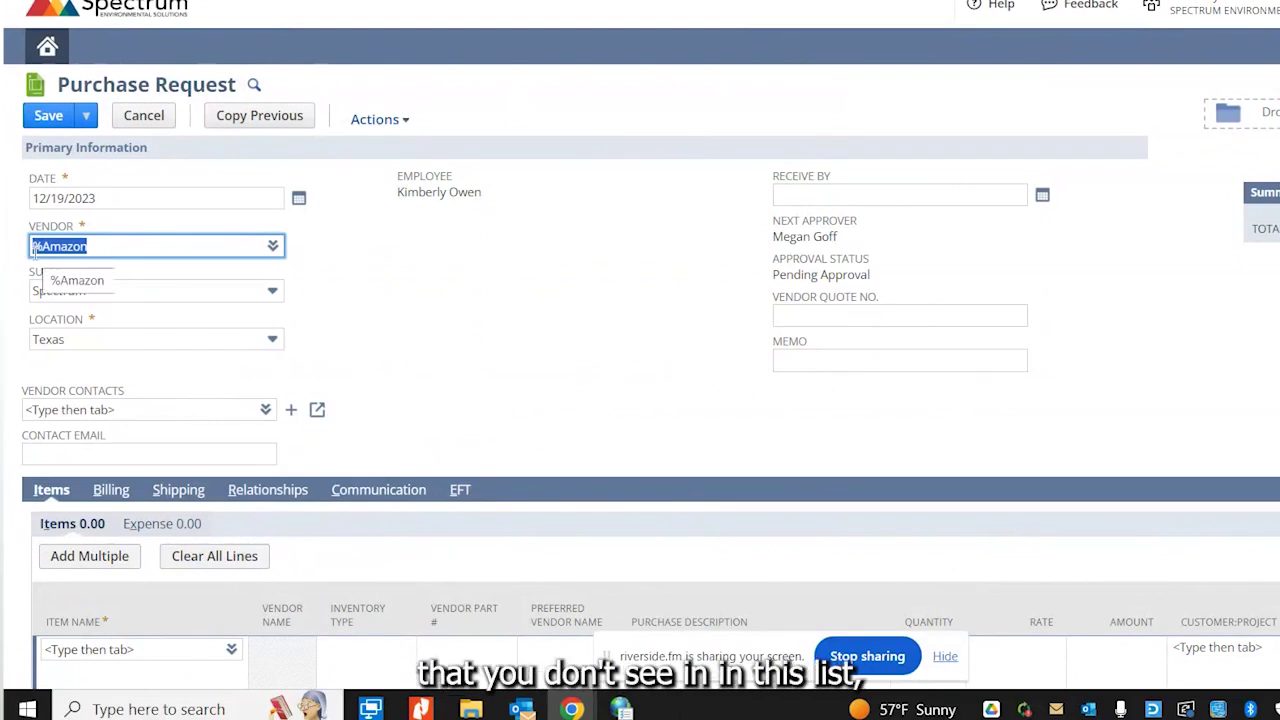
{"action": "type", "text": "Set"}
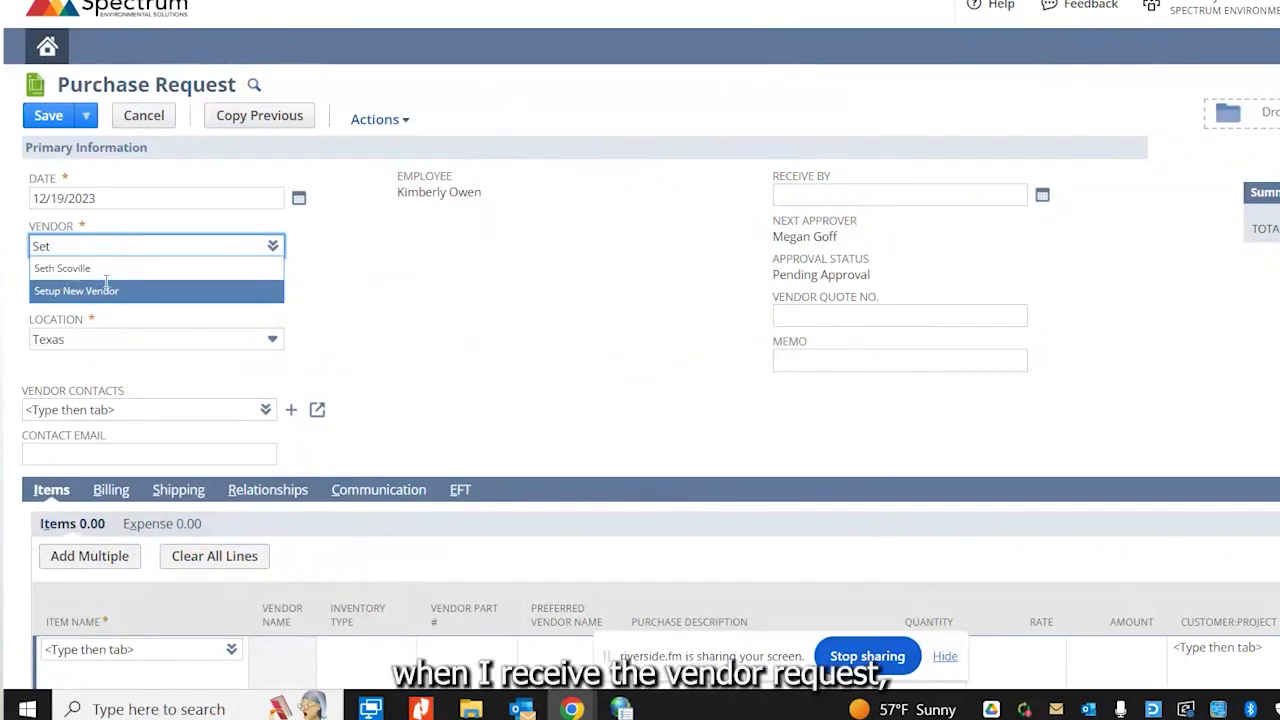
{"action": "left_click", "coordinate": [105, 288]}
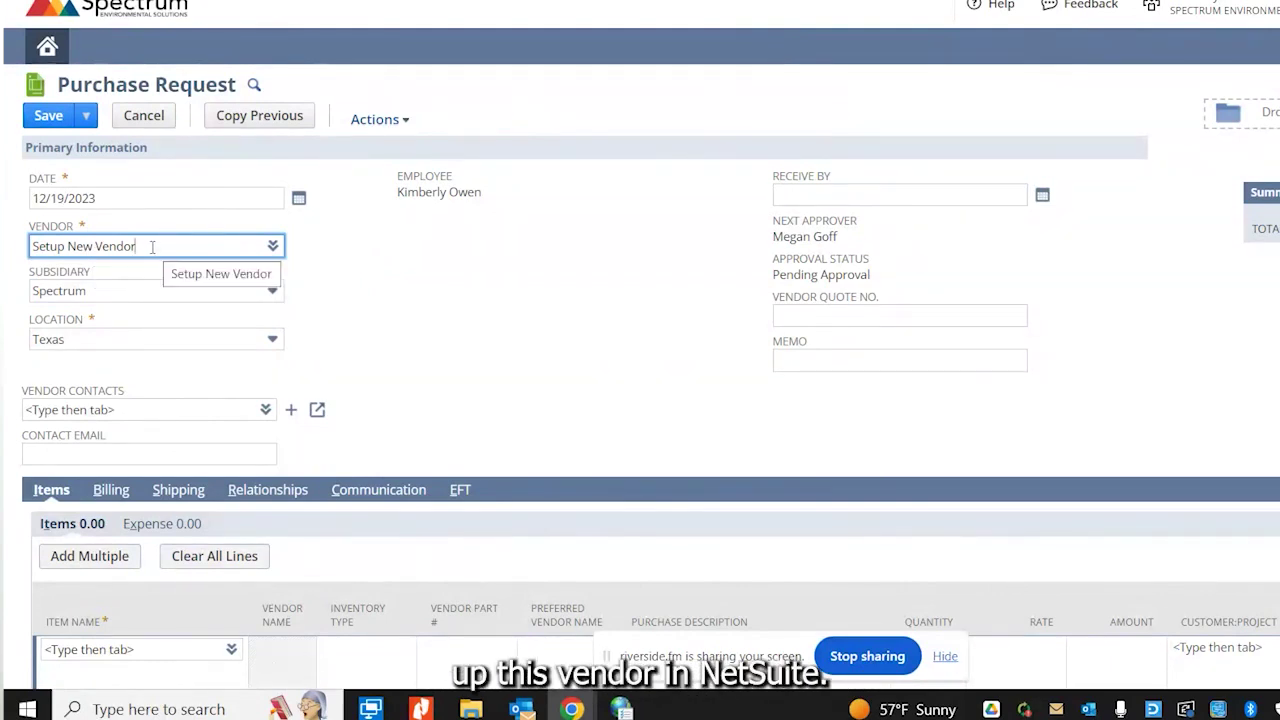
Step: Change the vendor from the Setup New Vendor placeholder to Amazon
{"action": "left_click_drag", "start_coordinate": [148, 246], "coordinate": [5, 253]}
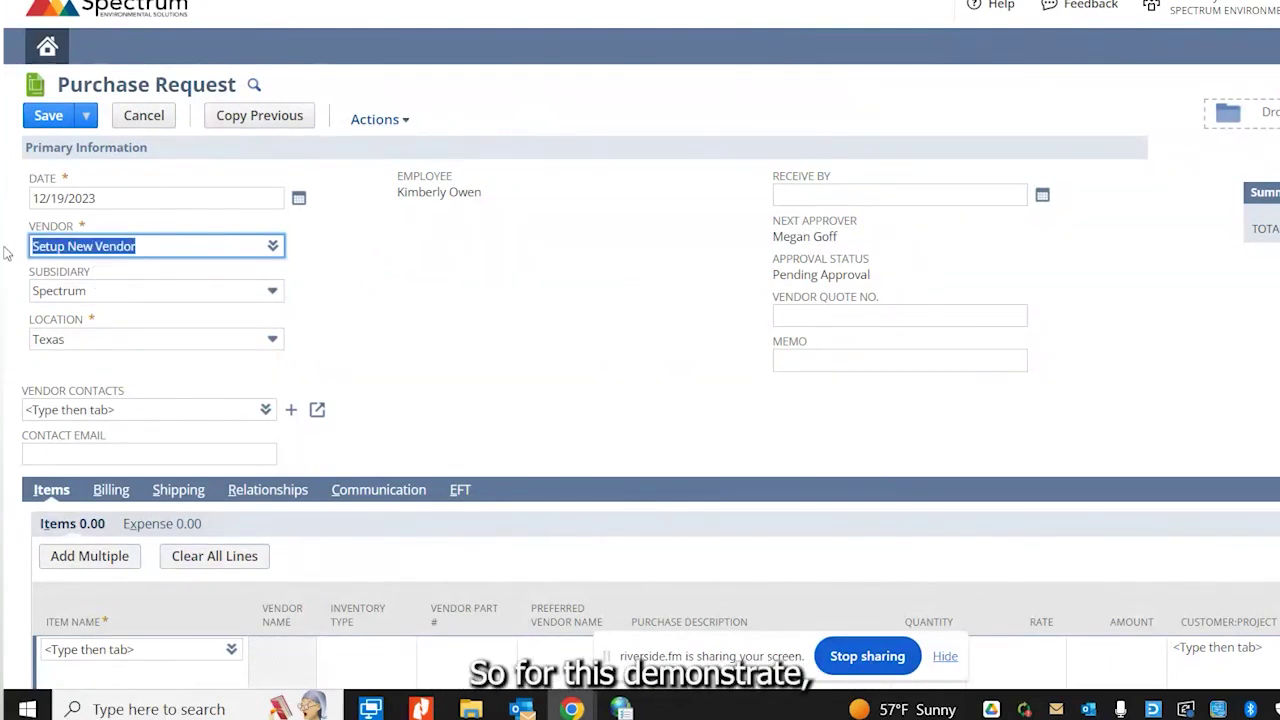
{"action": "type", "text": "Ama"}
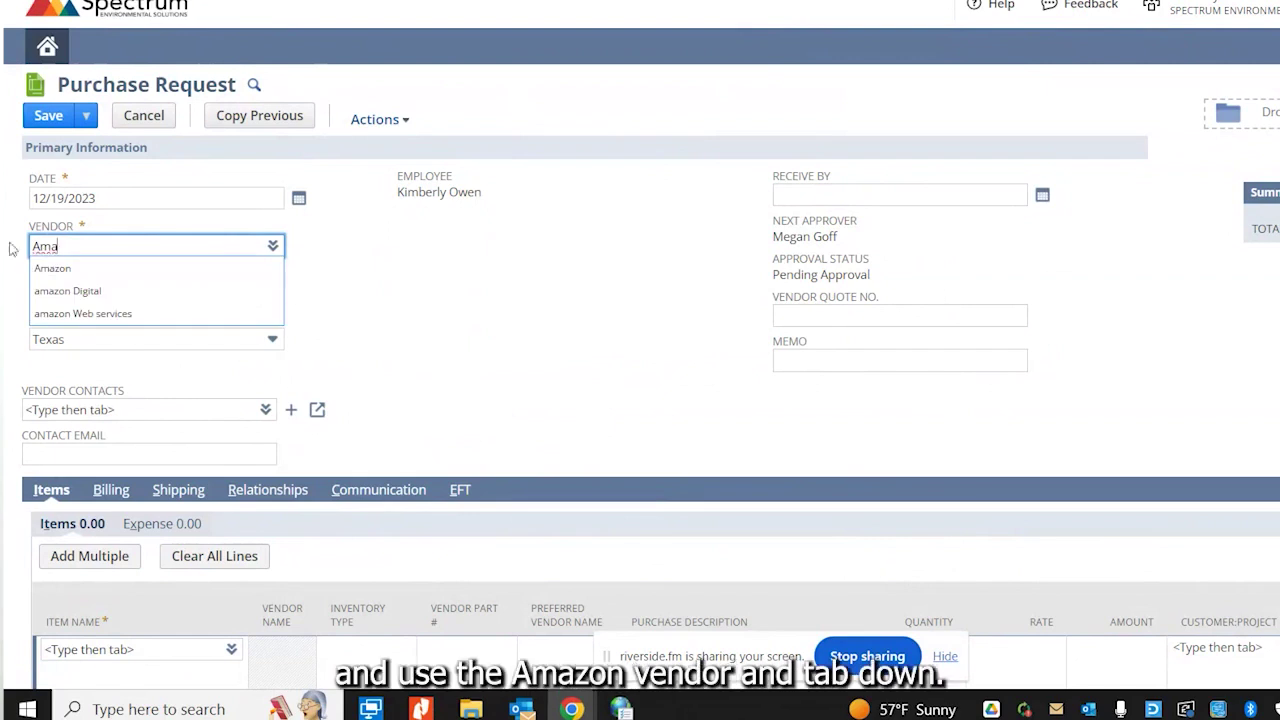
{"action": "left_click", "coordinate": [60, 268]}
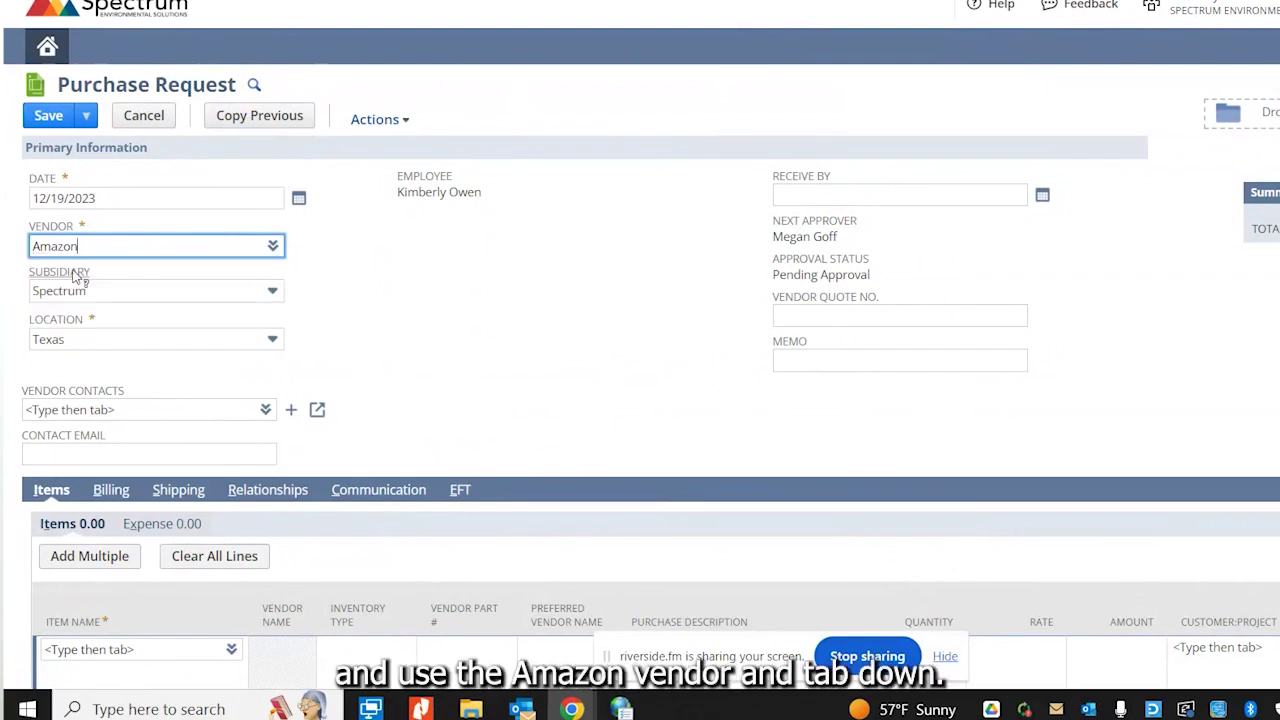
{"action": "key", "text": "Tab"}
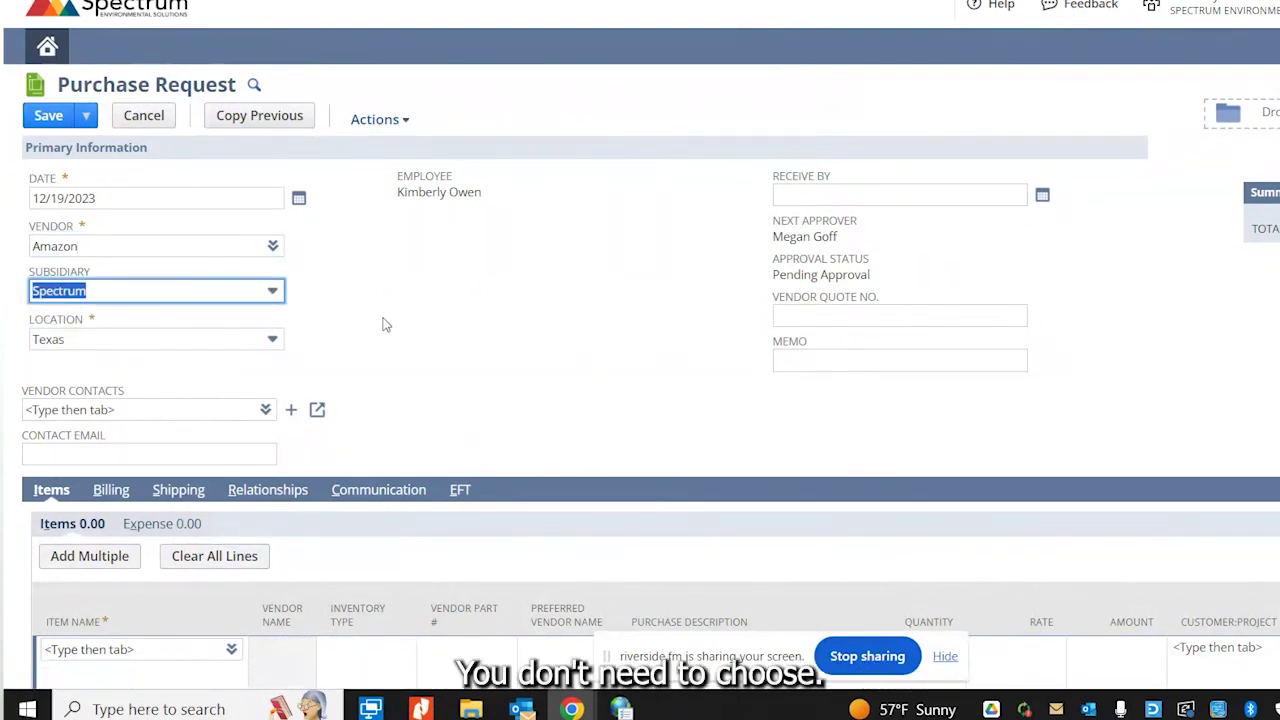
Step: Leave the location as Texas and set the Receive By date to 12/26/2023
{"action": "left_click", "coordinate": [86, 344]}
{"action": "left_click", "coordinate": [86, 345]}
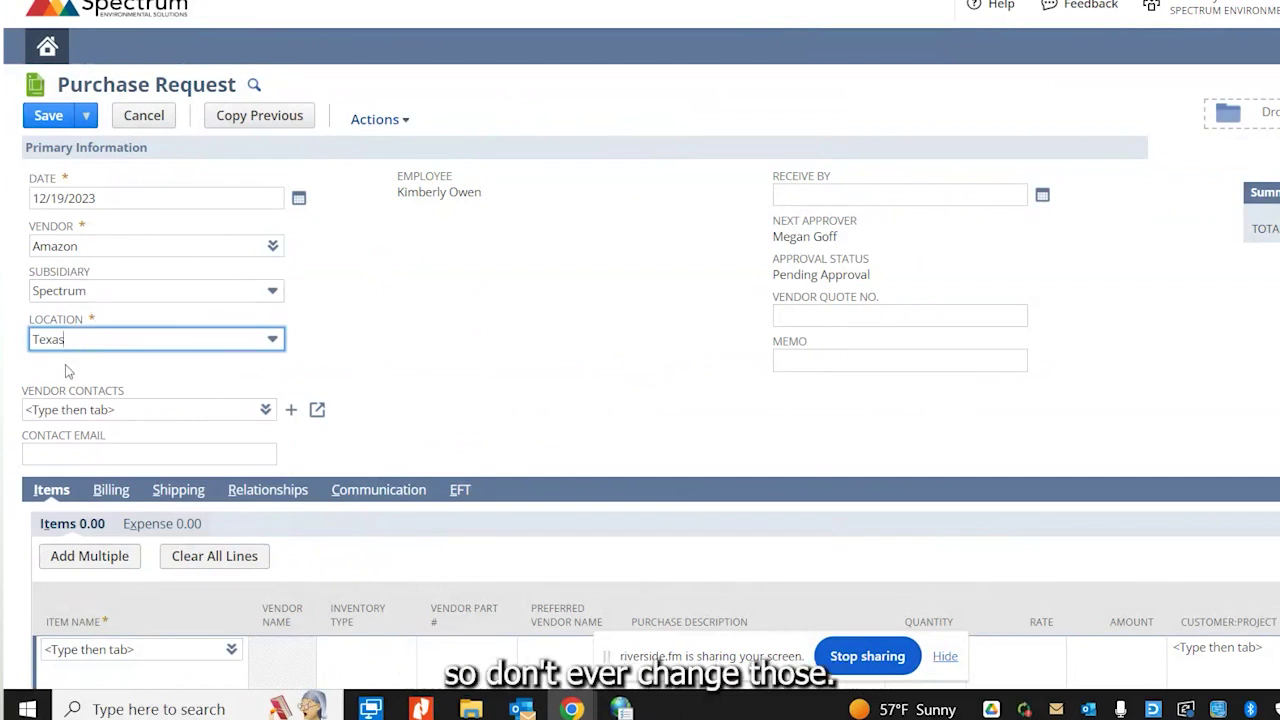
{"action": "key", "text": "Tab"}
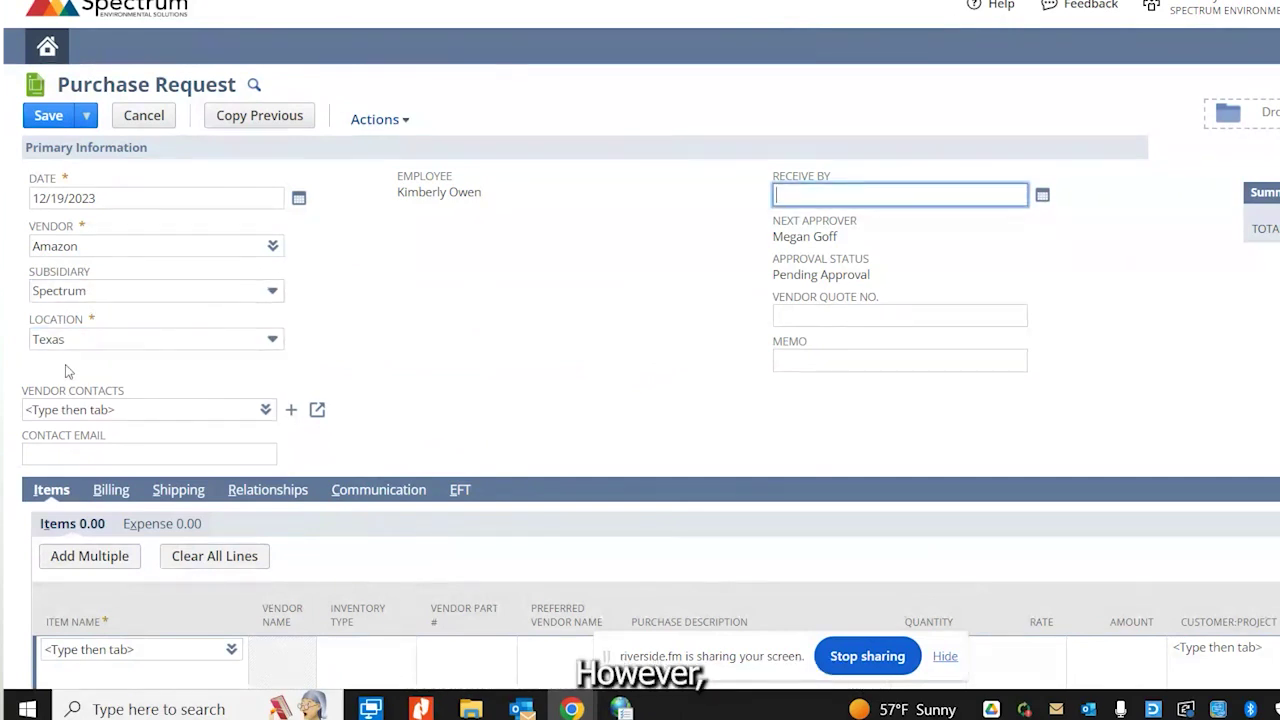
{"action": "left_click", "coordinate": [1042, 200]}
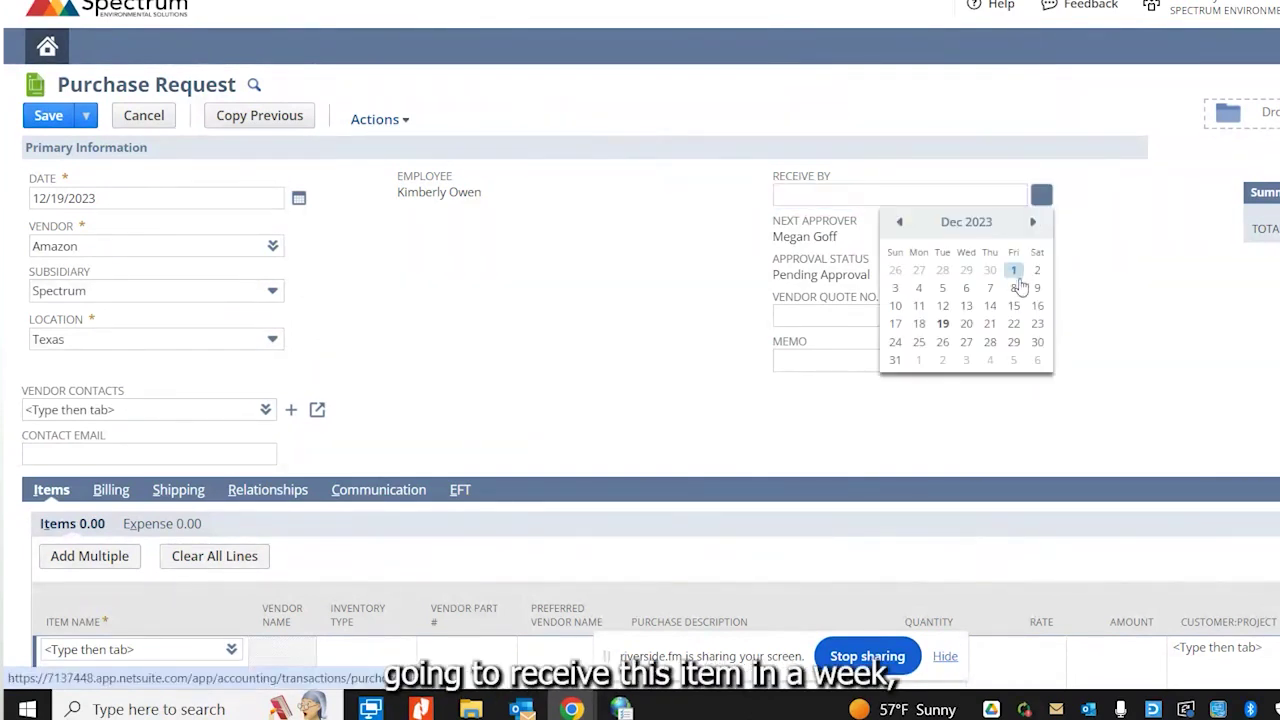
{"action": "left_click", "coordinate": [944, 343]}
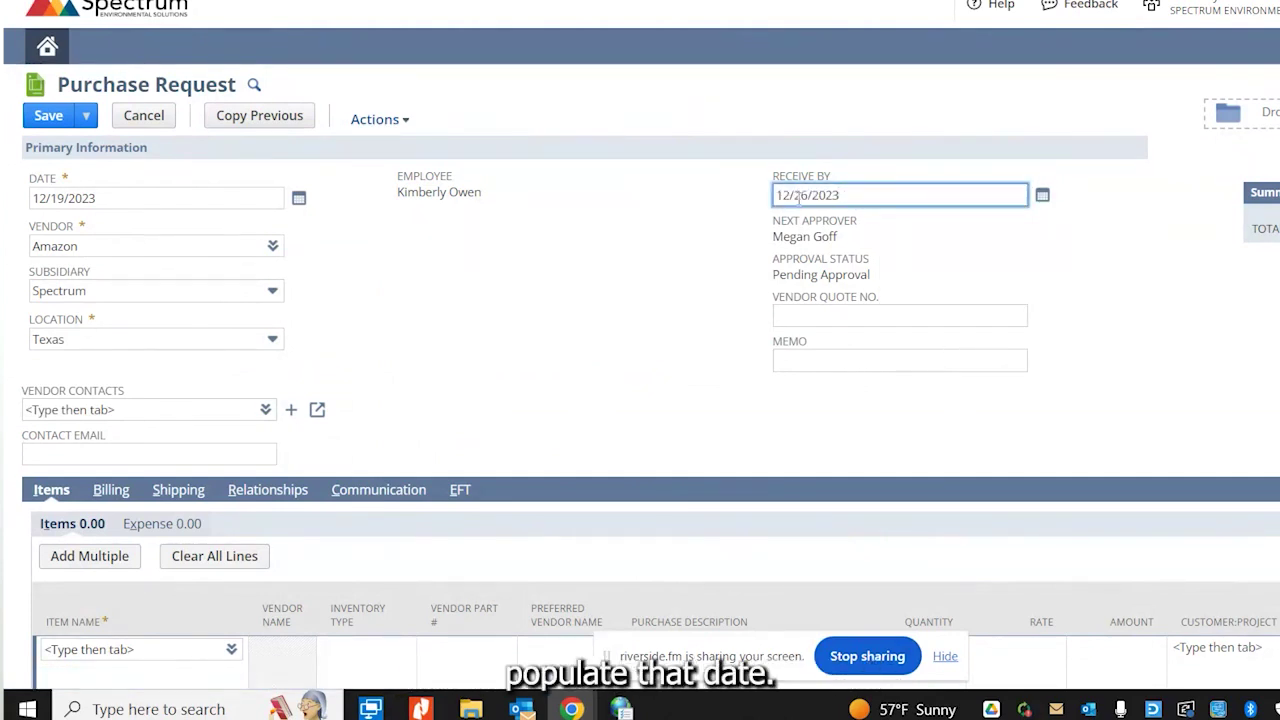
{"action": "key", "text": "Tab"}
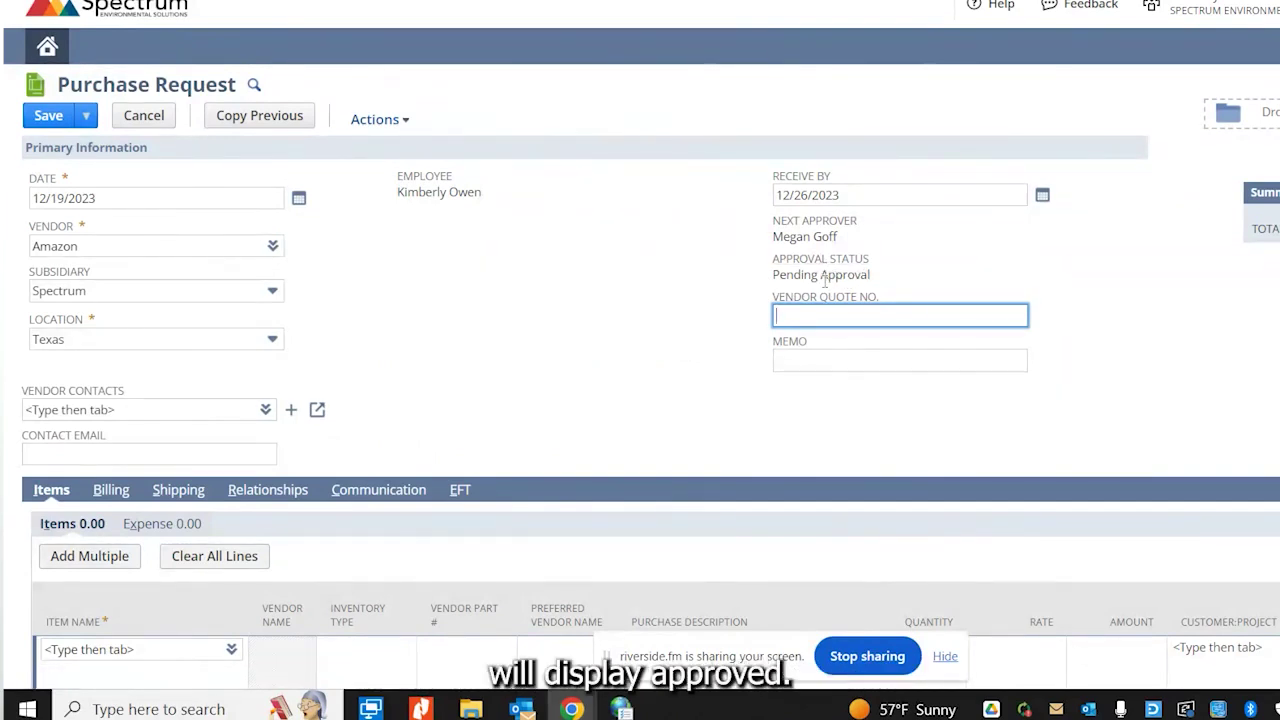
Step: Enter 1234 as the vendor quote number
{"action": "left_click", "coordinate": [785, 318]}
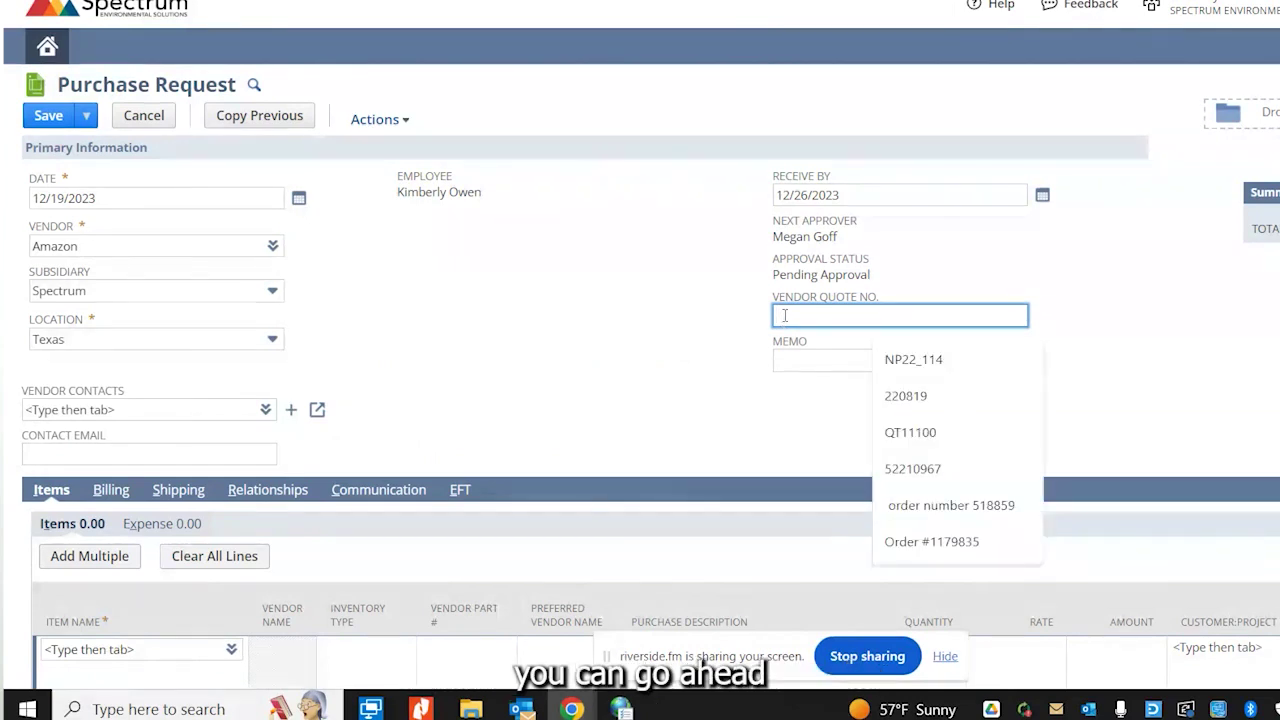
{"action": "type", "text": "123"}
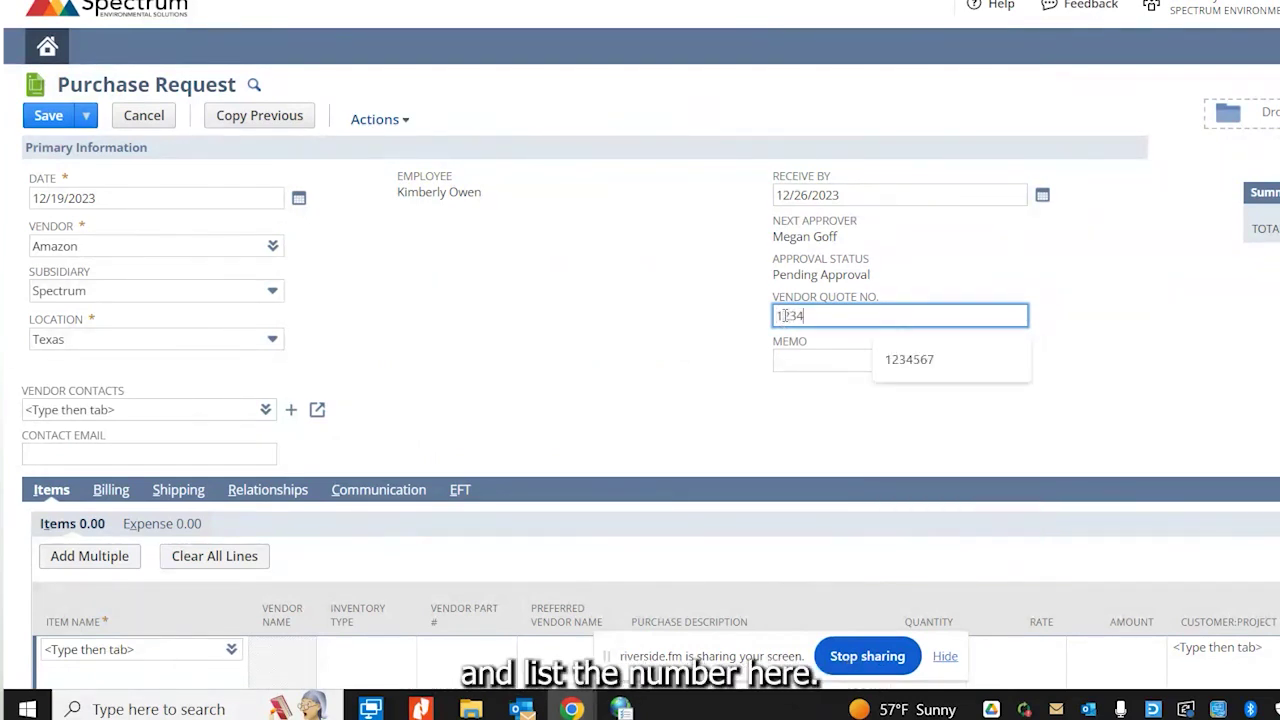
{"action": "type", "text": "4"}
{"action": "key", "text": "Tab"}
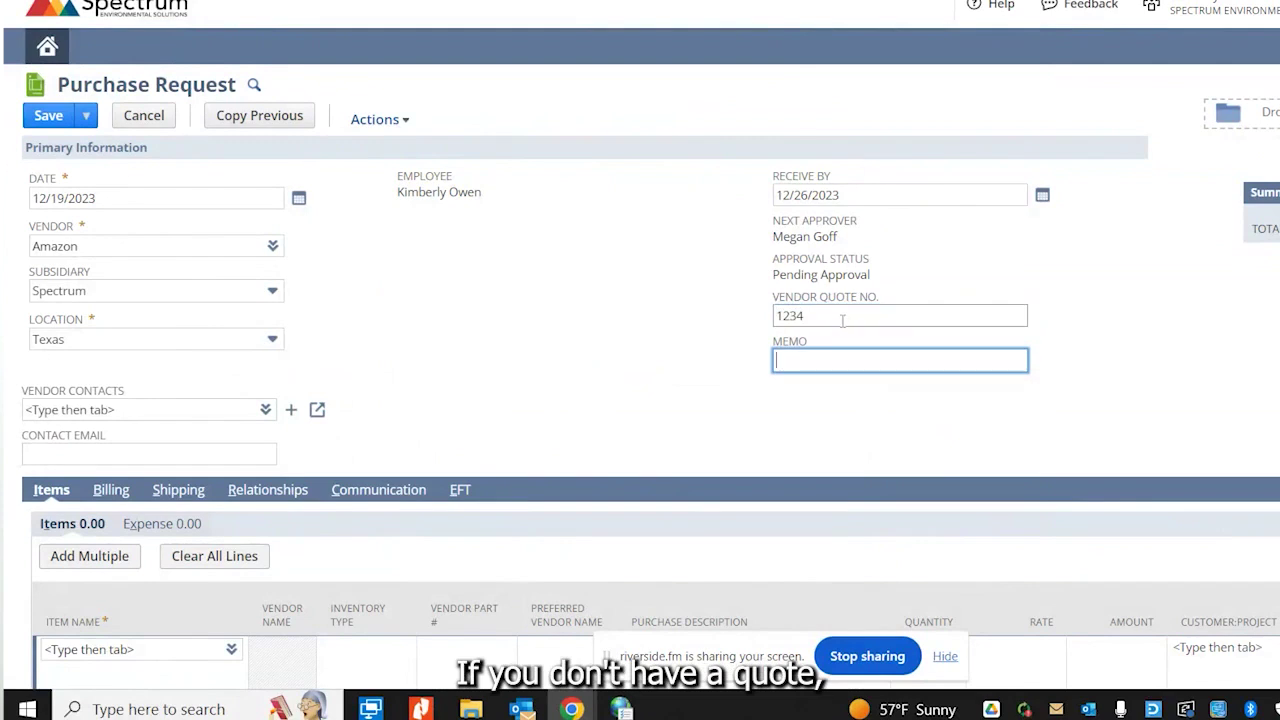
Step: Enter "Need this asap" as the purchase request's memo
{"action": "left_click", "coordinate": [790, 363]}
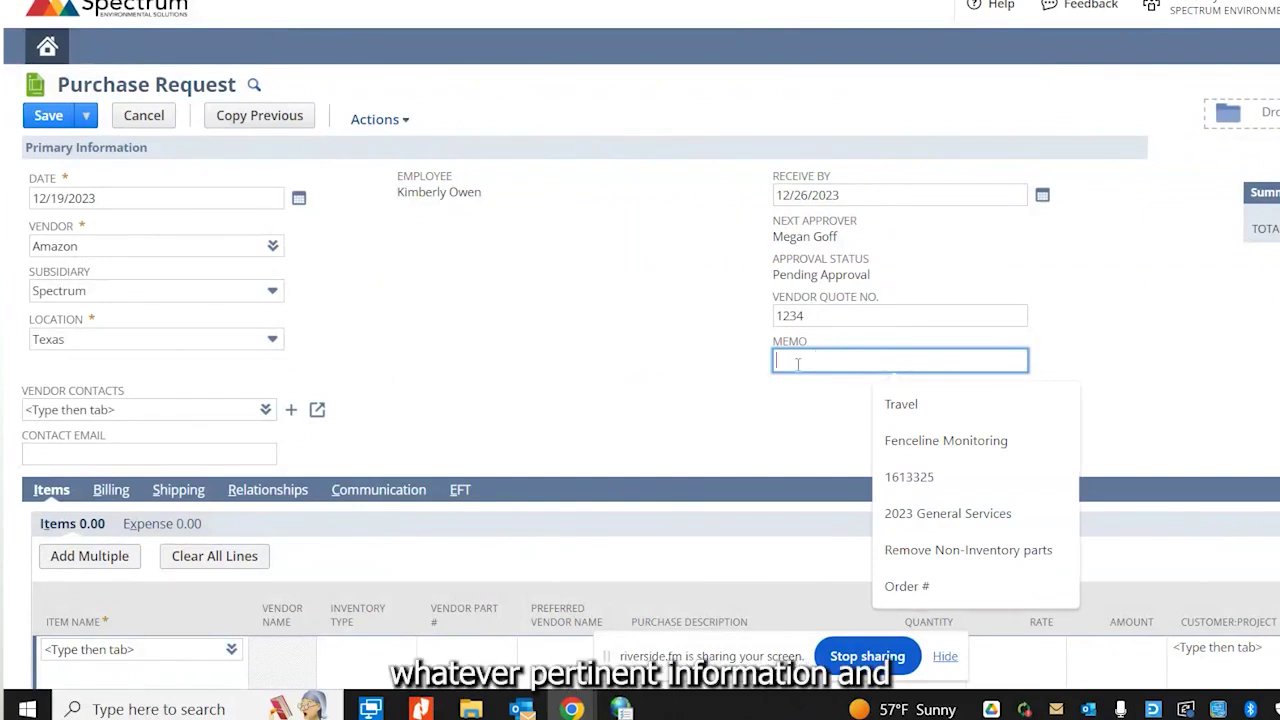
{"action": "left_click", "coordinate": [753, 389]}
{"action": "left_click", "coordinate": [789, 365]}
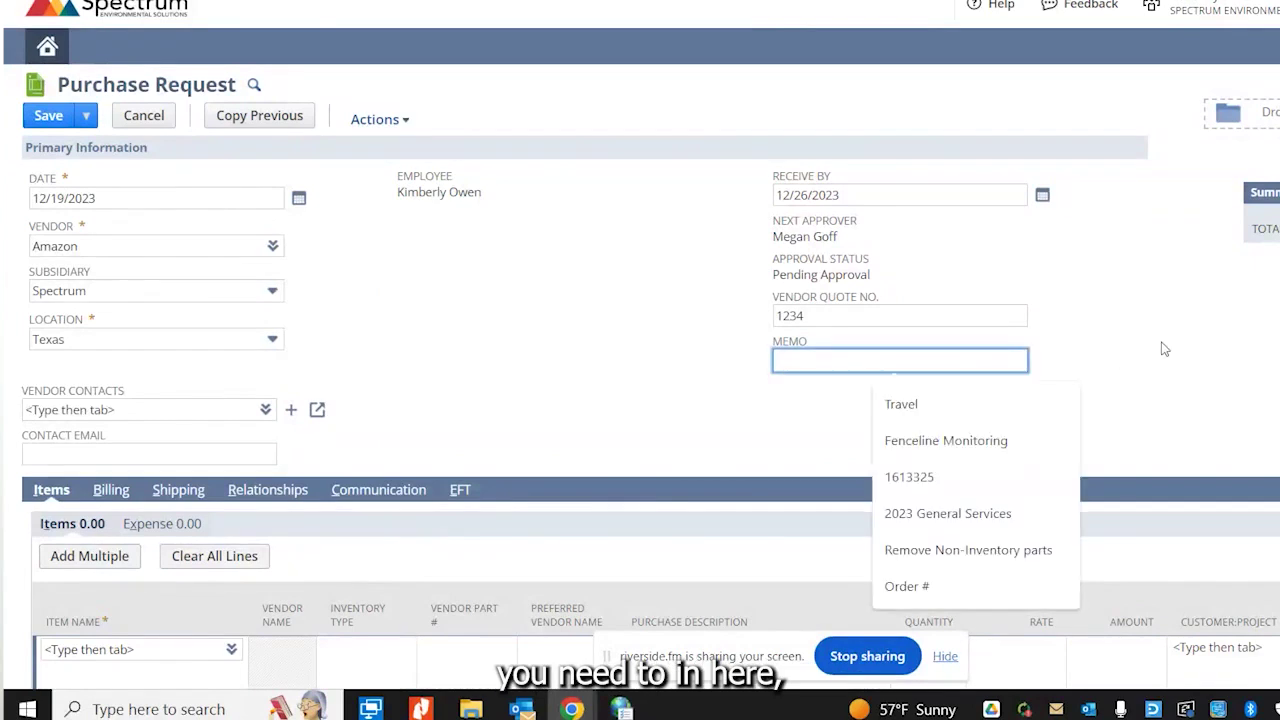
{"action": "type", "text": "Need this"}
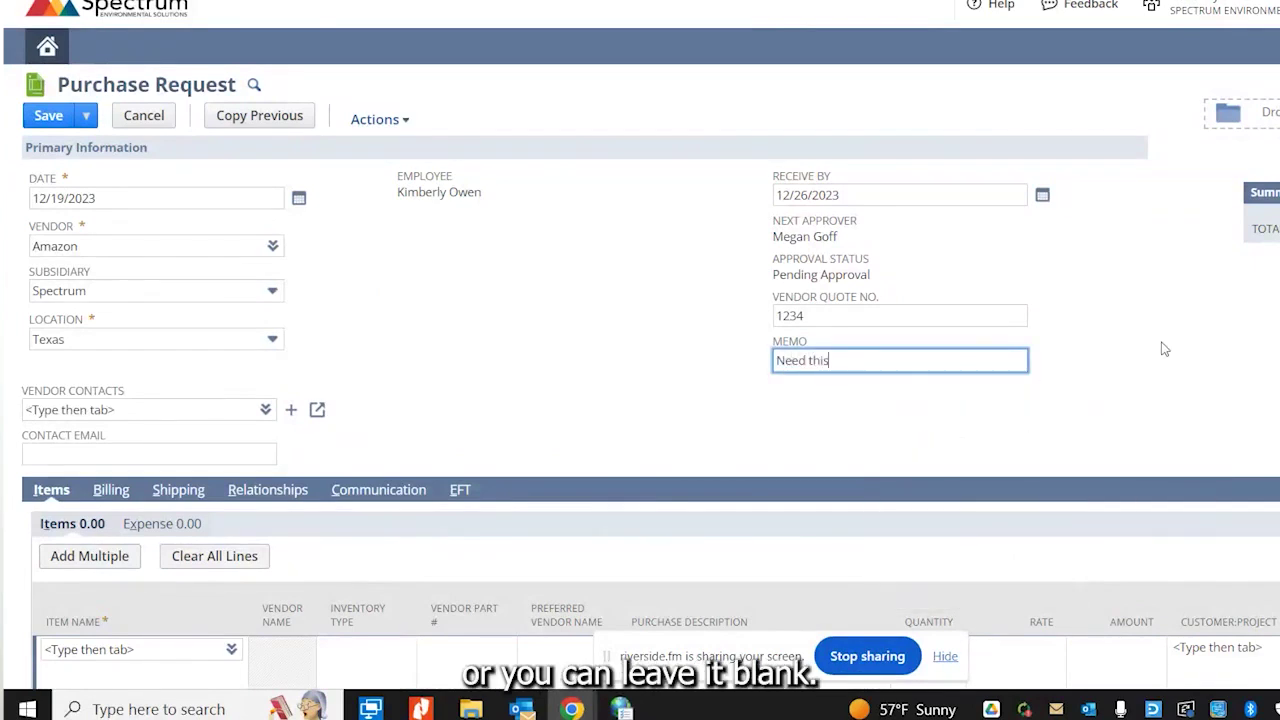
{"action": "type", "text": " asap"}
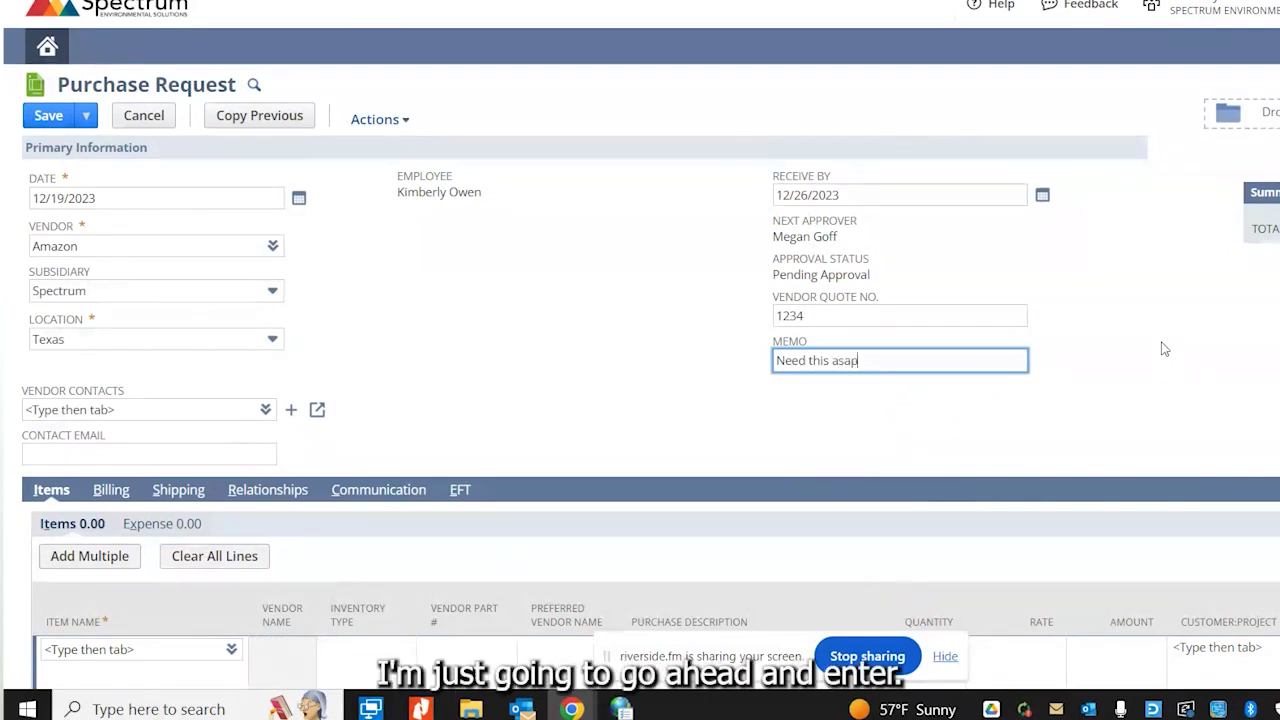
{"action": "key", "text": "Tab"}
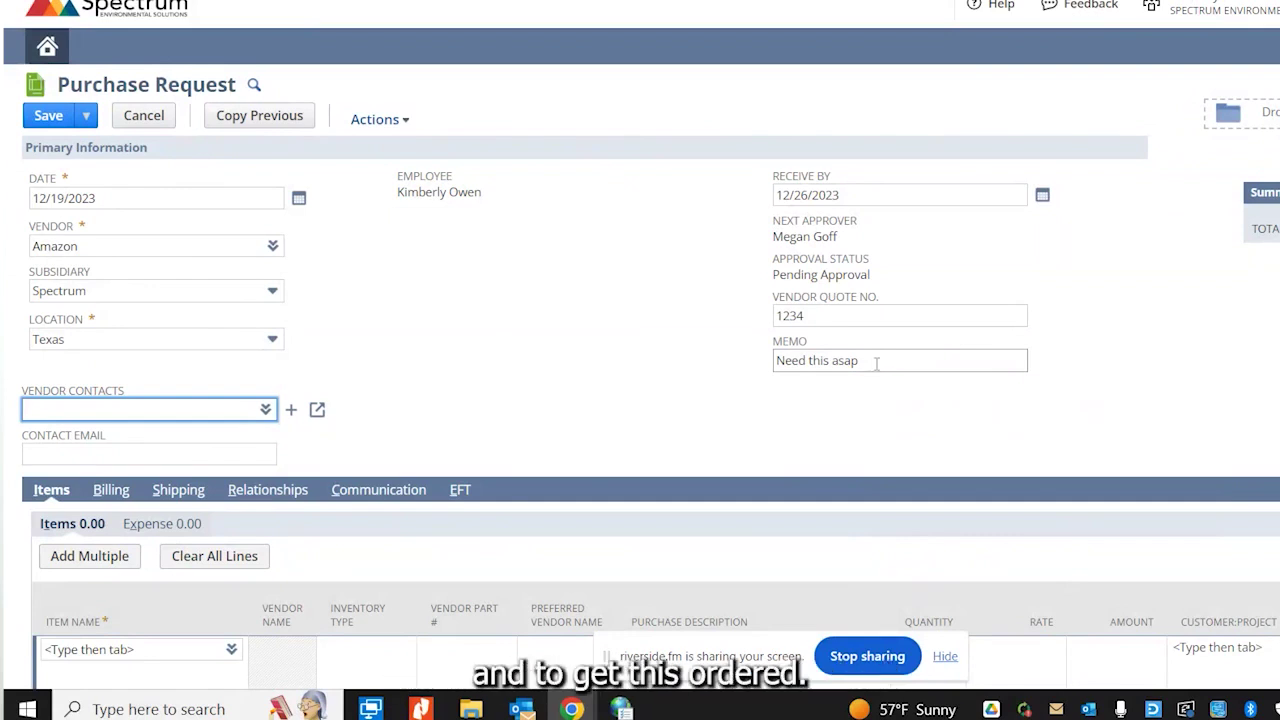
{"action": "scroll", "coordinate": [876, 363], "scroll_direction": "down", "scroll_amount": 1}
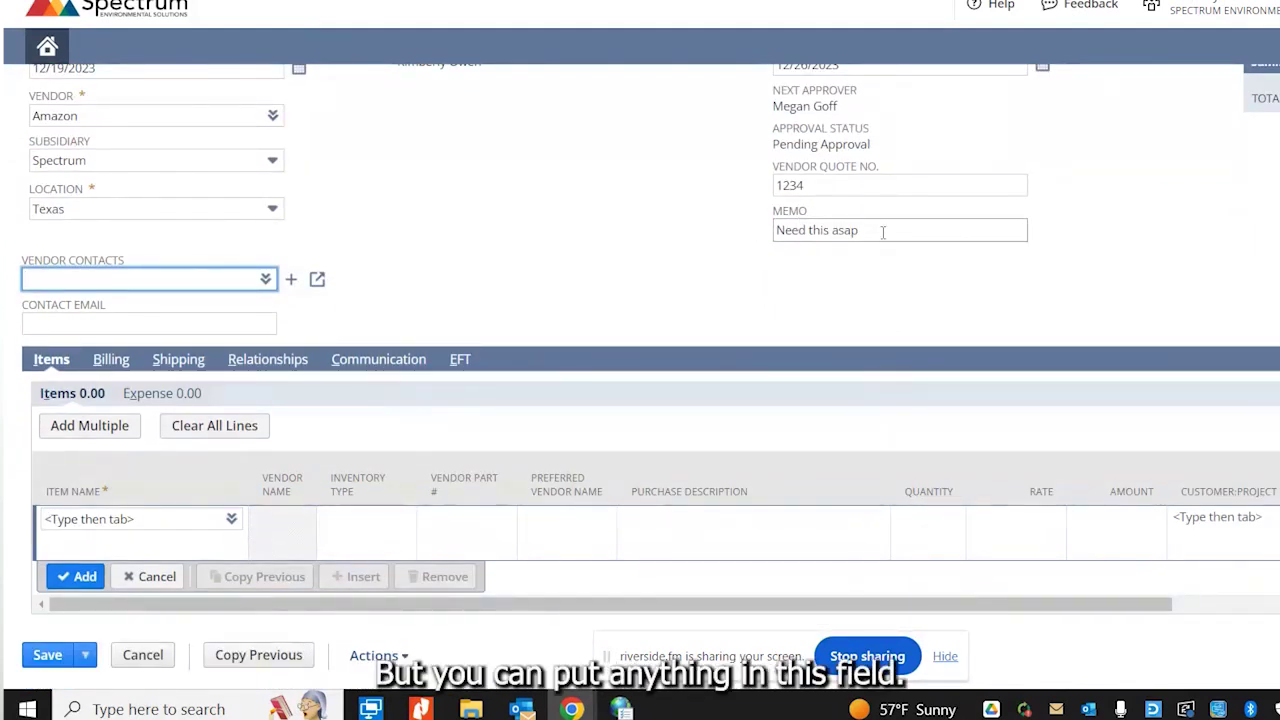
{"action": "left_click_drag", "start_coordinate": [882, 231], "coordinate": [757, 244]}
{"action": "left_click", "coordinate": [786, 267]}
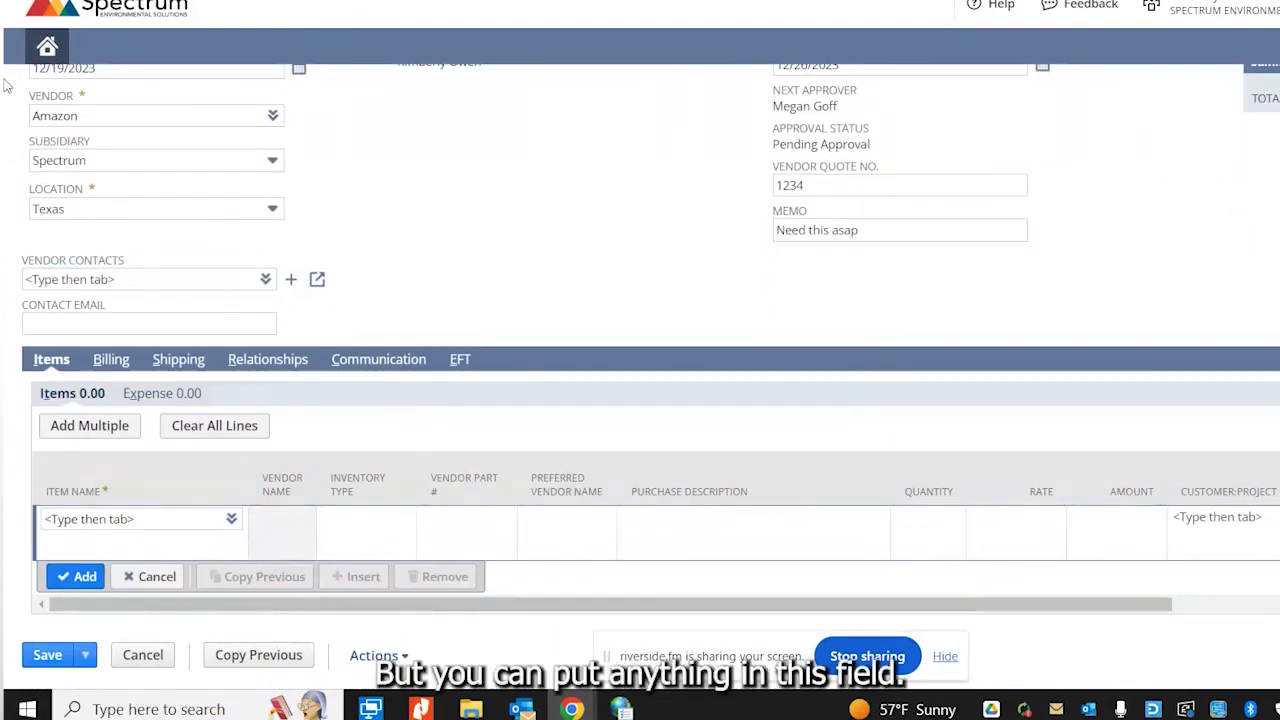
{"action": "left_click", "coordinate": [47, 327]}
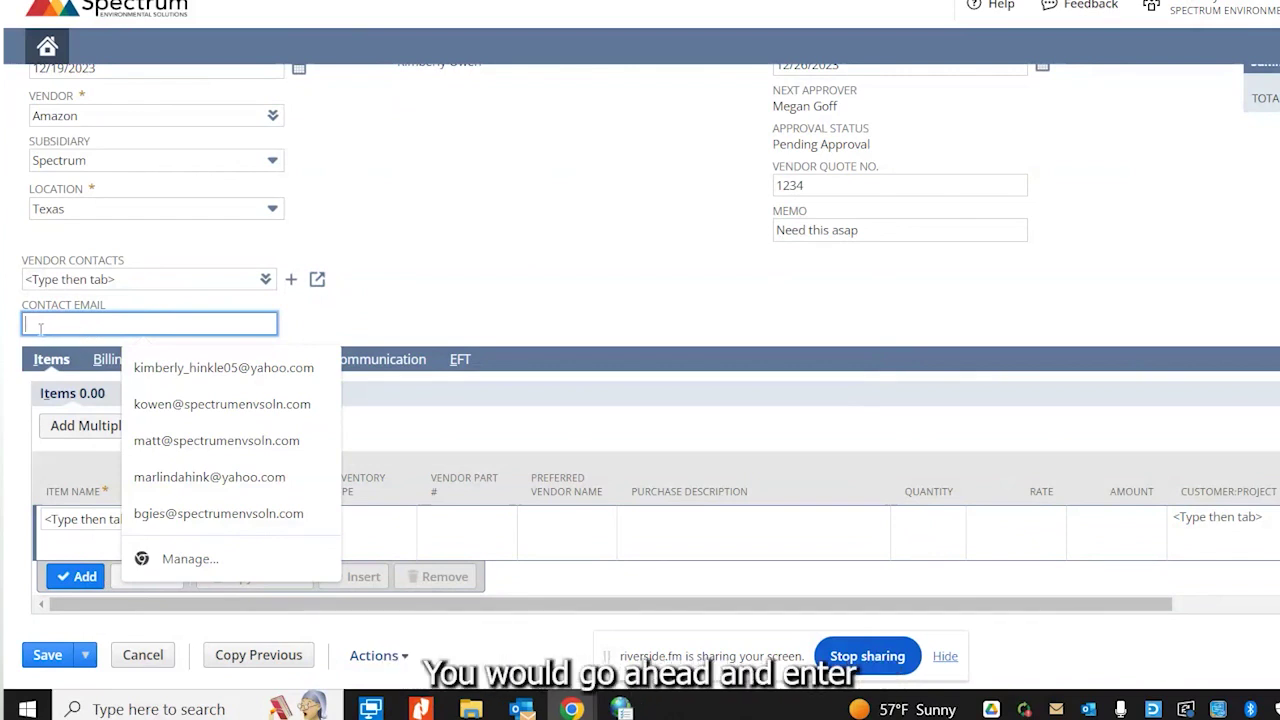
{"action": "left_click", "coordinate": [472, 300]}
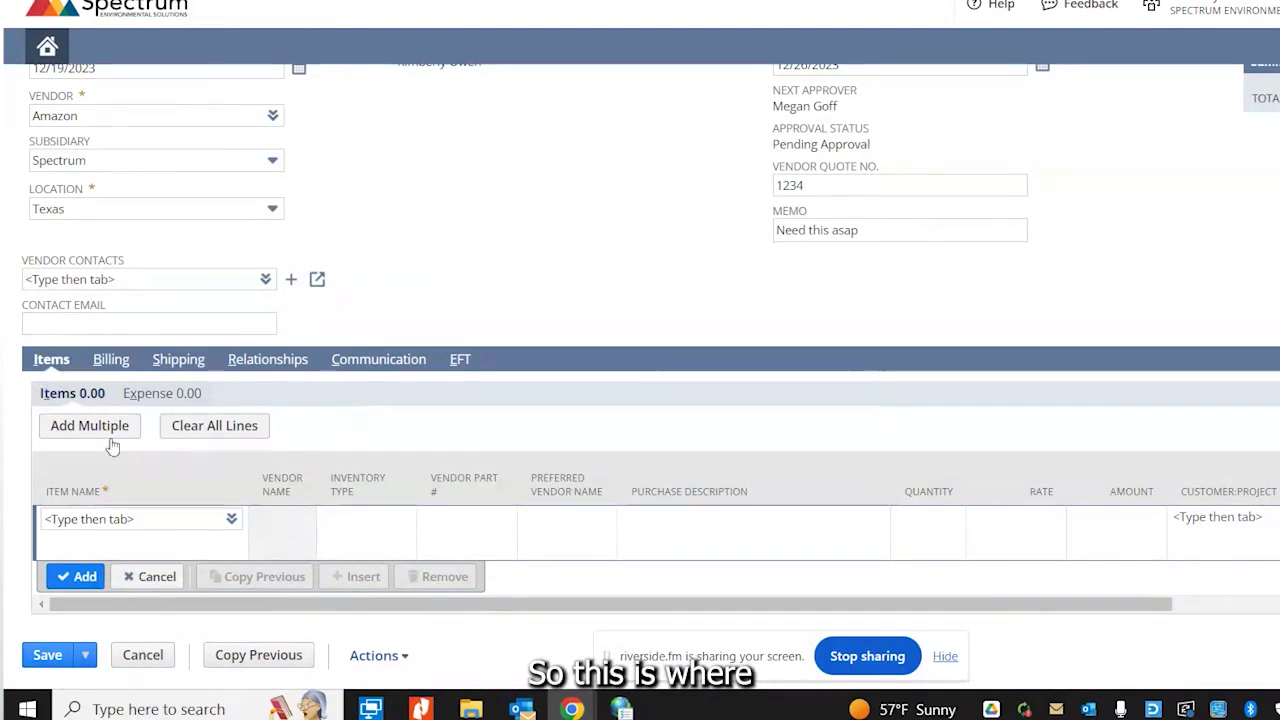
{"action": "left_click", "coordinate": [90, 521]}
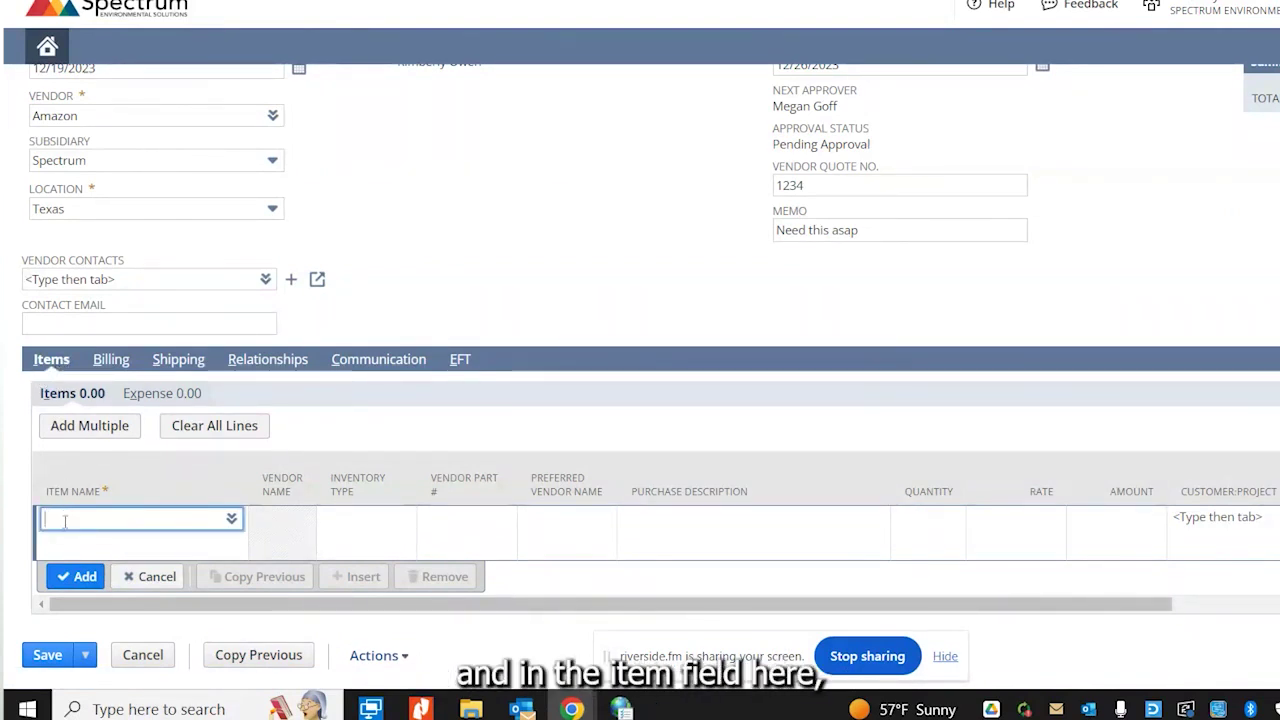
{"action": "left_click", "coordinate": [229, 514]}
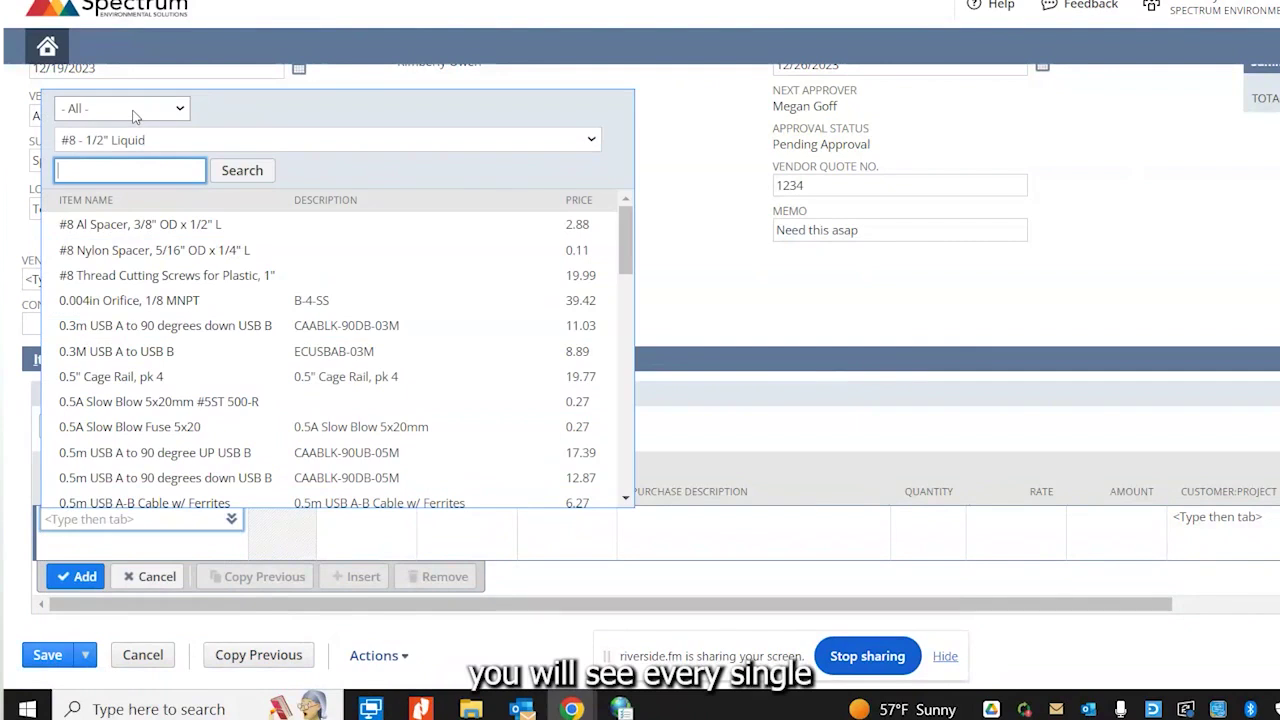
{"action": "scroll", "coordinate": [176, 263], "scroll_direction": "down", "scroll_amount": 10}
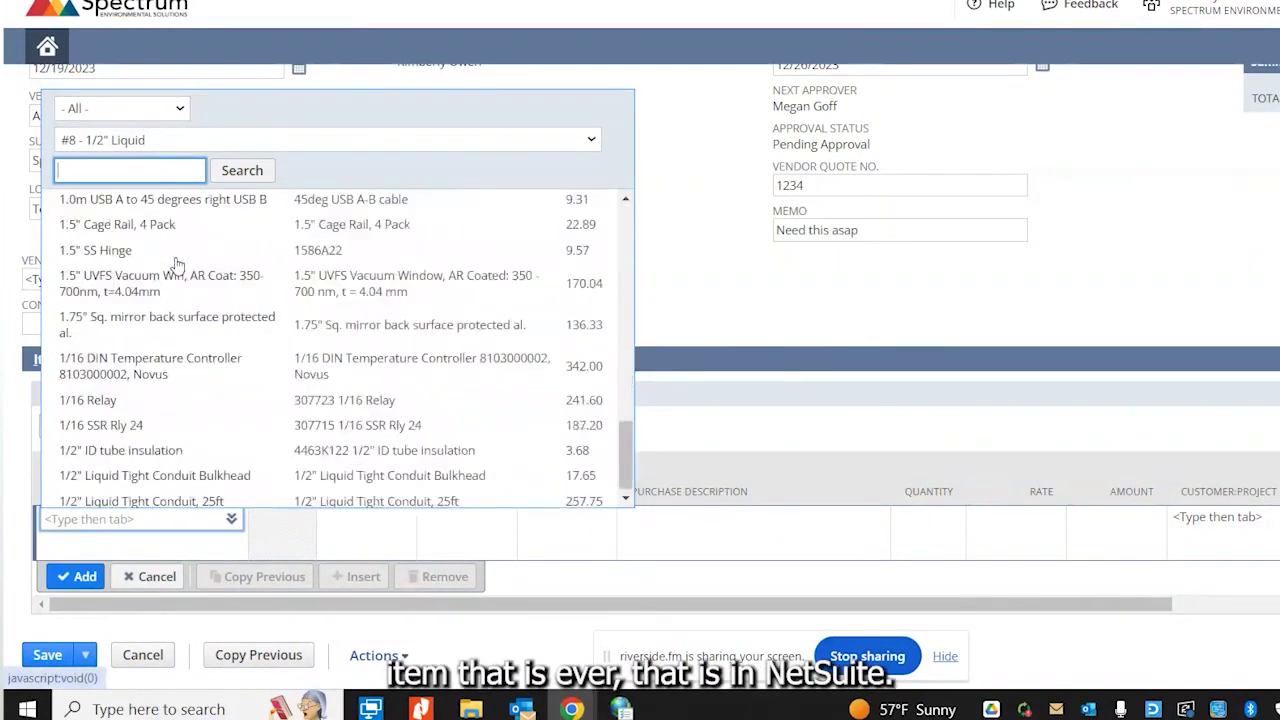
{"action": "scroll", "coordinate": [176, 263], "scroll_direction": "up", "scroll_amount": 4}
{"action": "scroll", "coordinate": [176, 263], "scroll_direction": "up", "scroll_amount": 6}
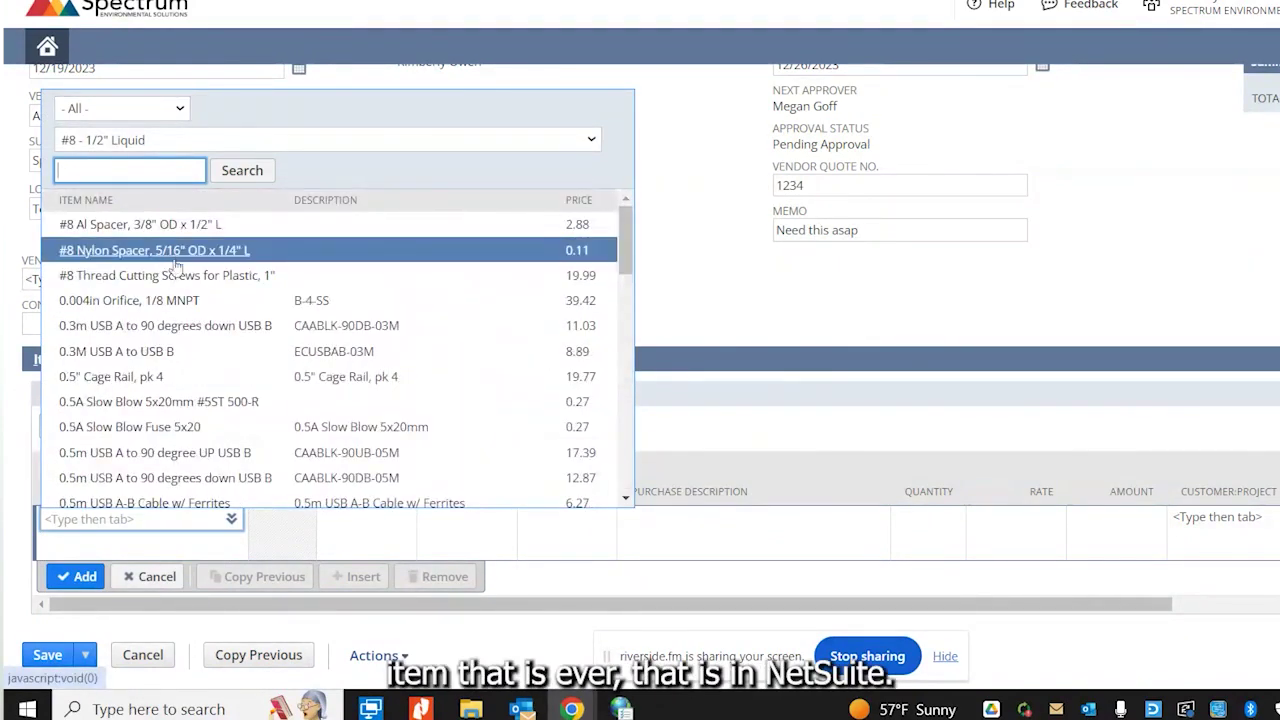
{"action": "left_click", "coordinate": [148, 114]}
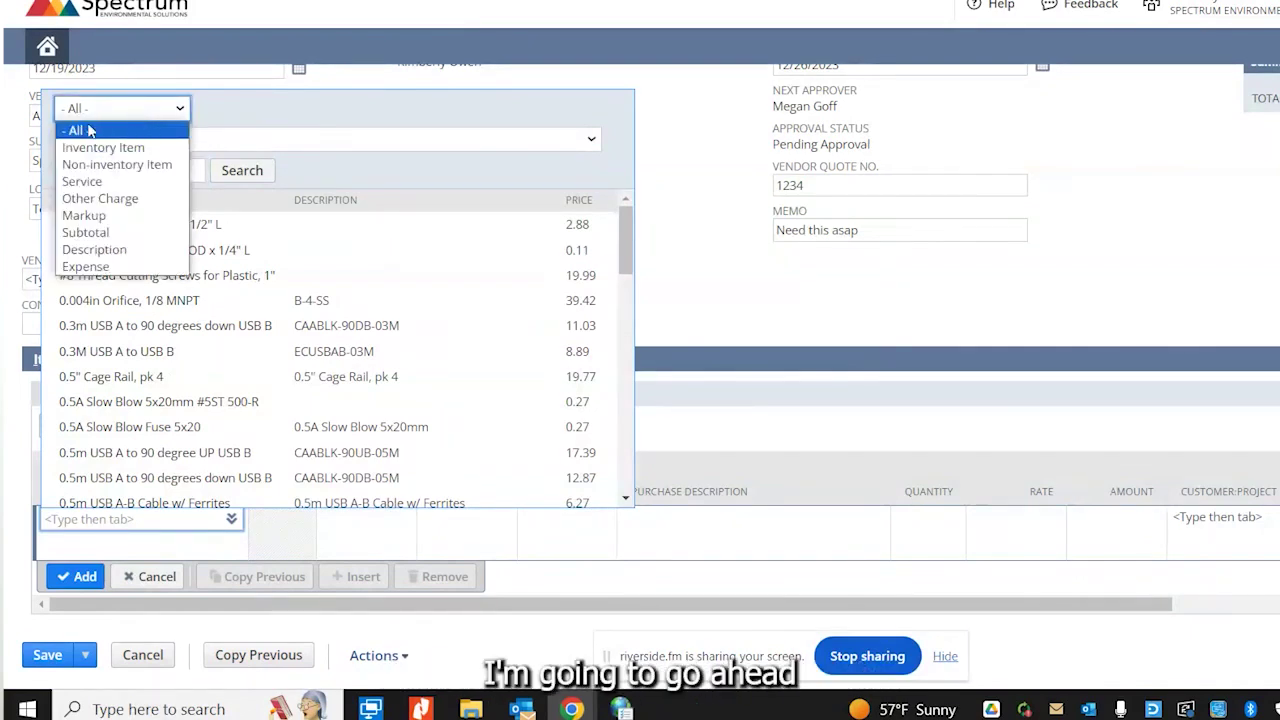
{"action": "left_click", "coordinate": [178, 119]}
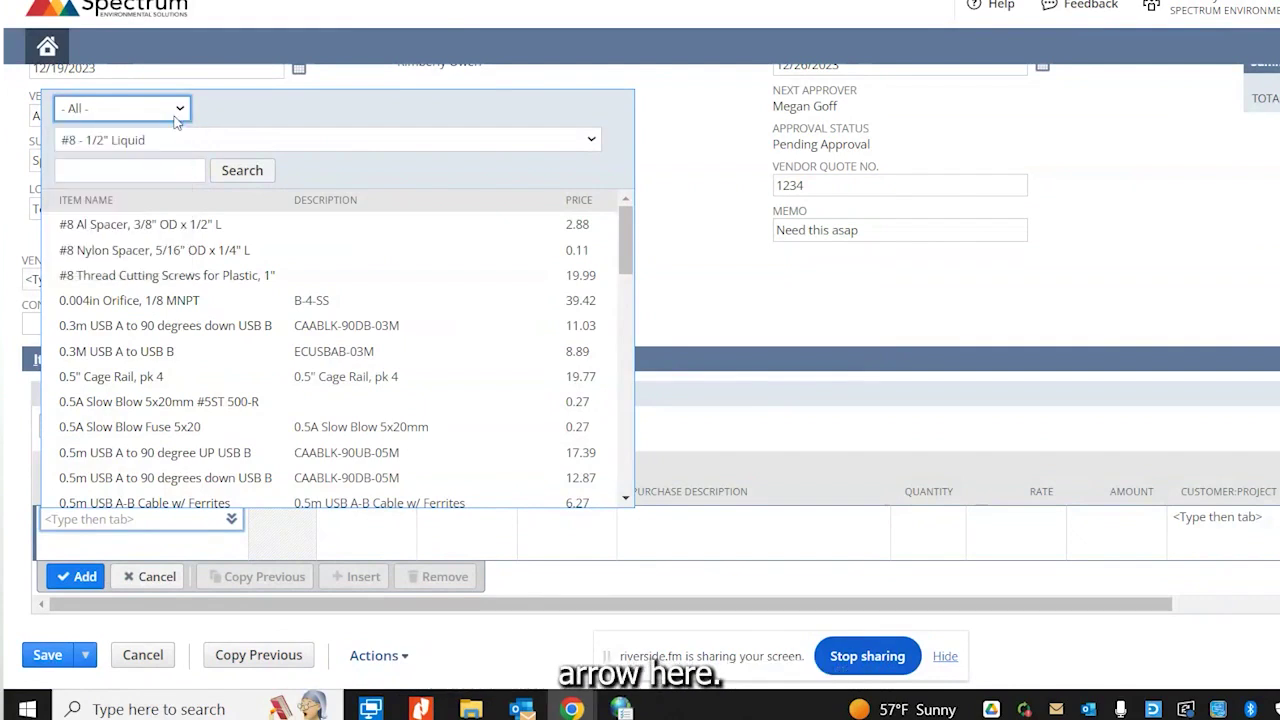
{"action": "left_click", "coordinate": [177, 119]}
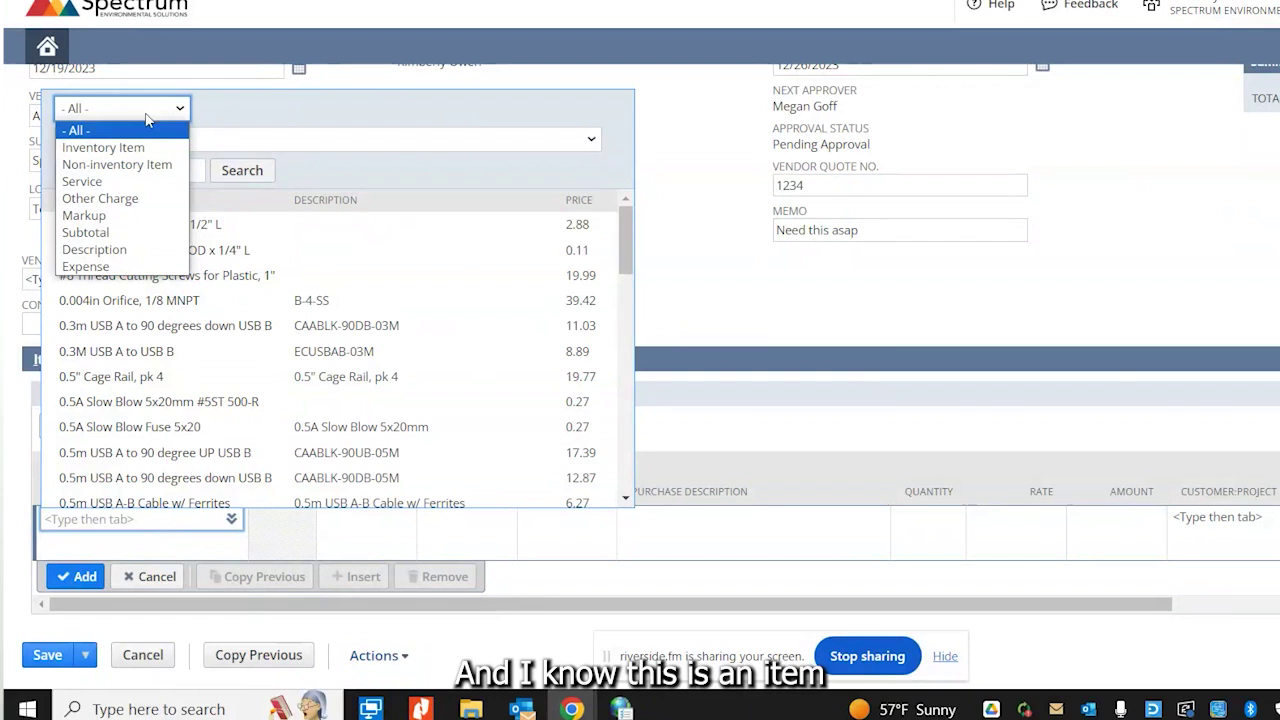
{"action": "left_click", "coordinate": [128, 174]}
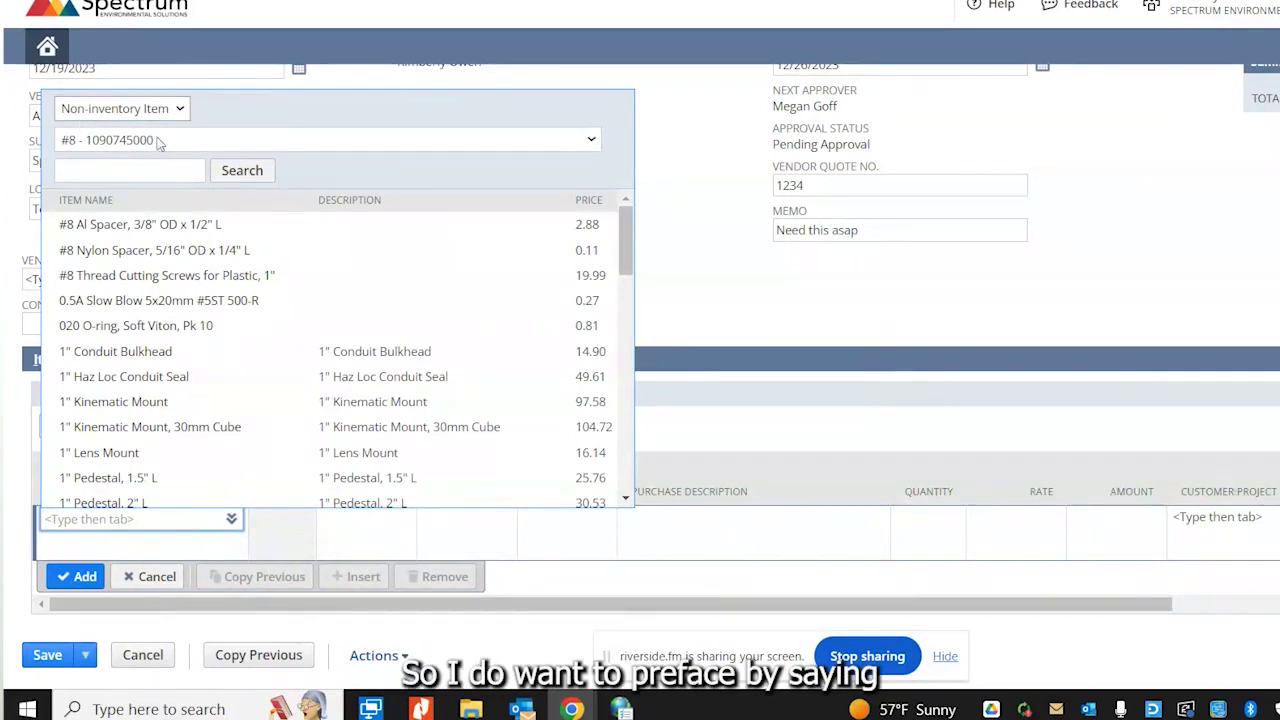
{"action": "left_click", "coordinate": [144, 520]}
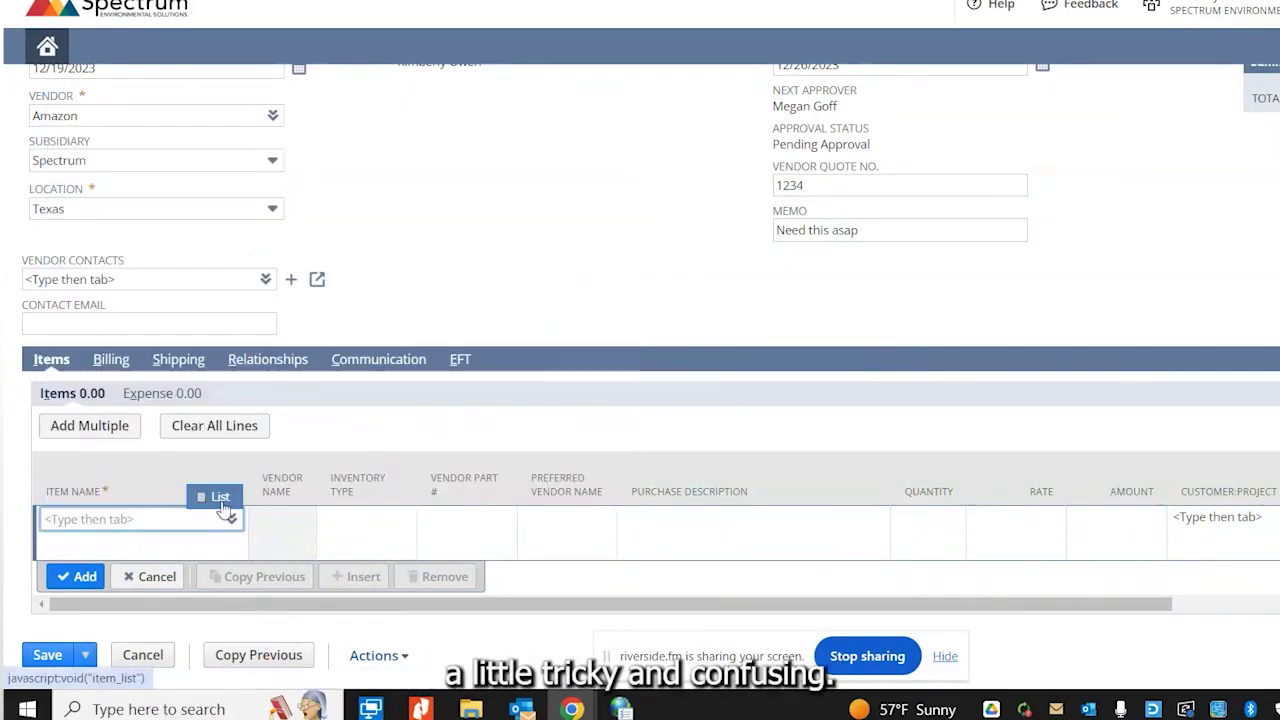
Step: Filter the item list to Non-inventory Item and choose Connector P&S, Socket 20-24 AWG for the first item line
{"action": "left_click", "coordinate": [224, 506]}
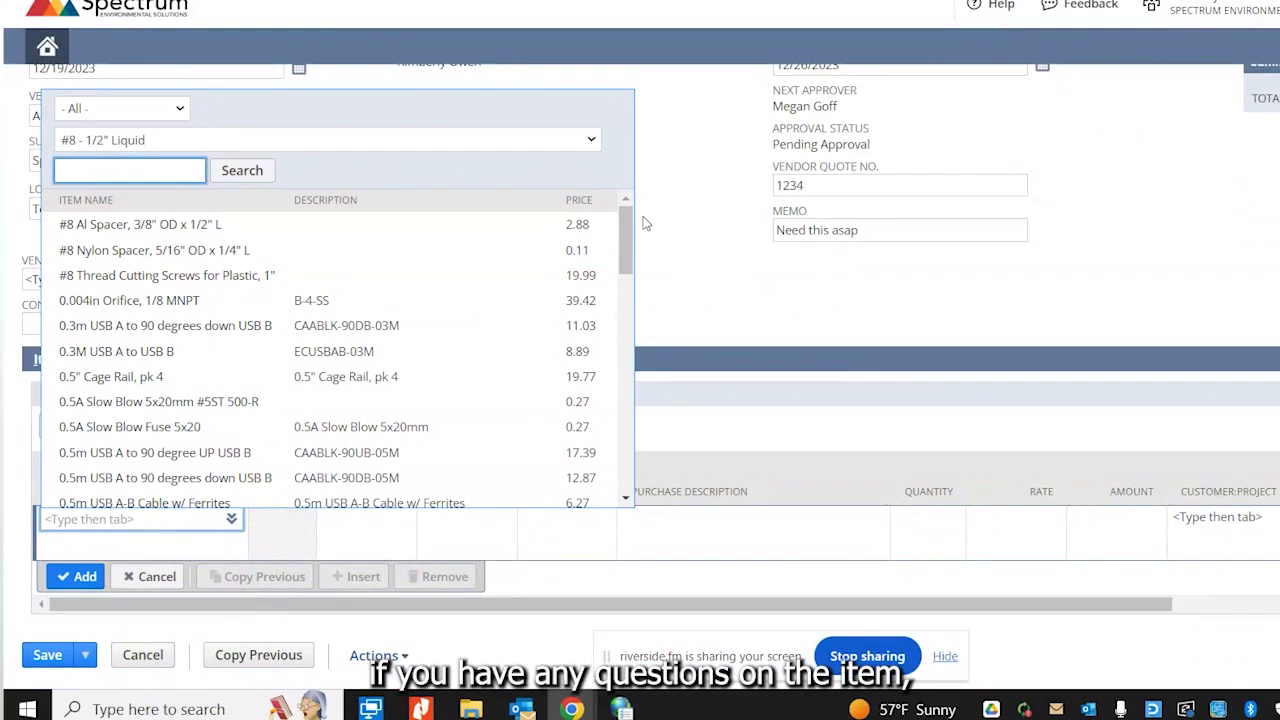
{"action": "left_click", "coordinate": [182, 112]}
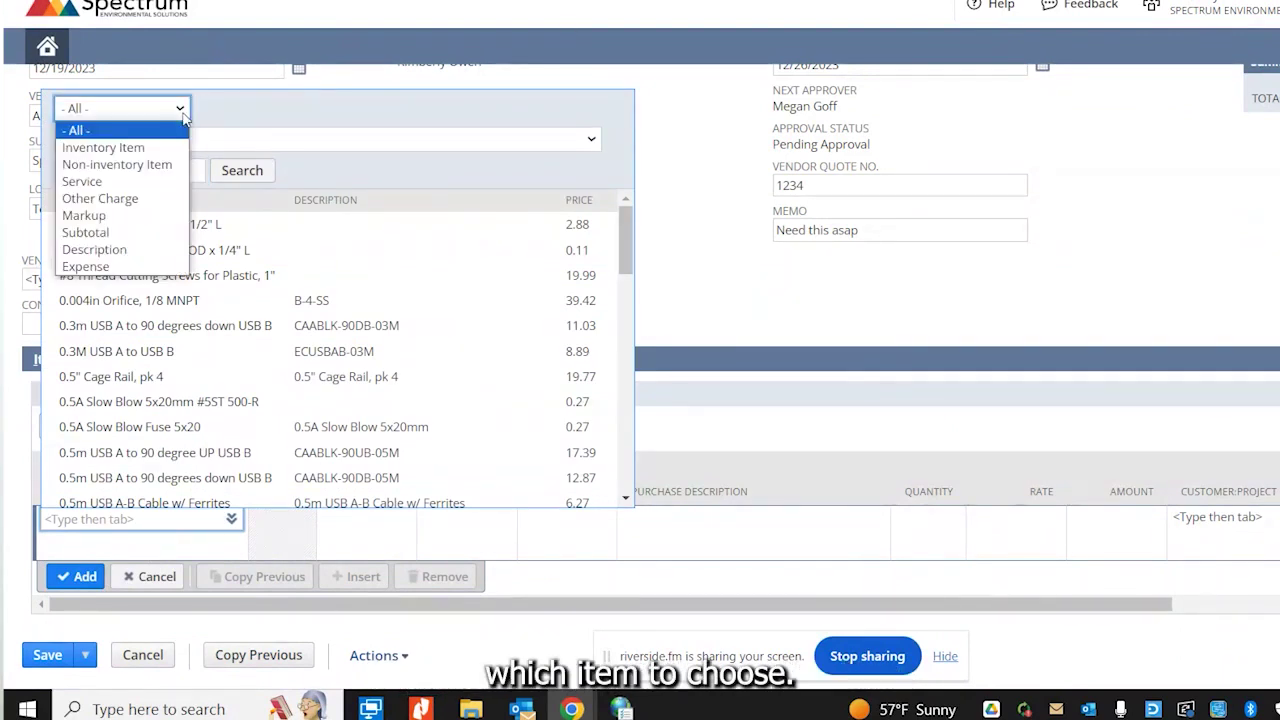
{"action": "left_click", "coordinate": [125, 164]}
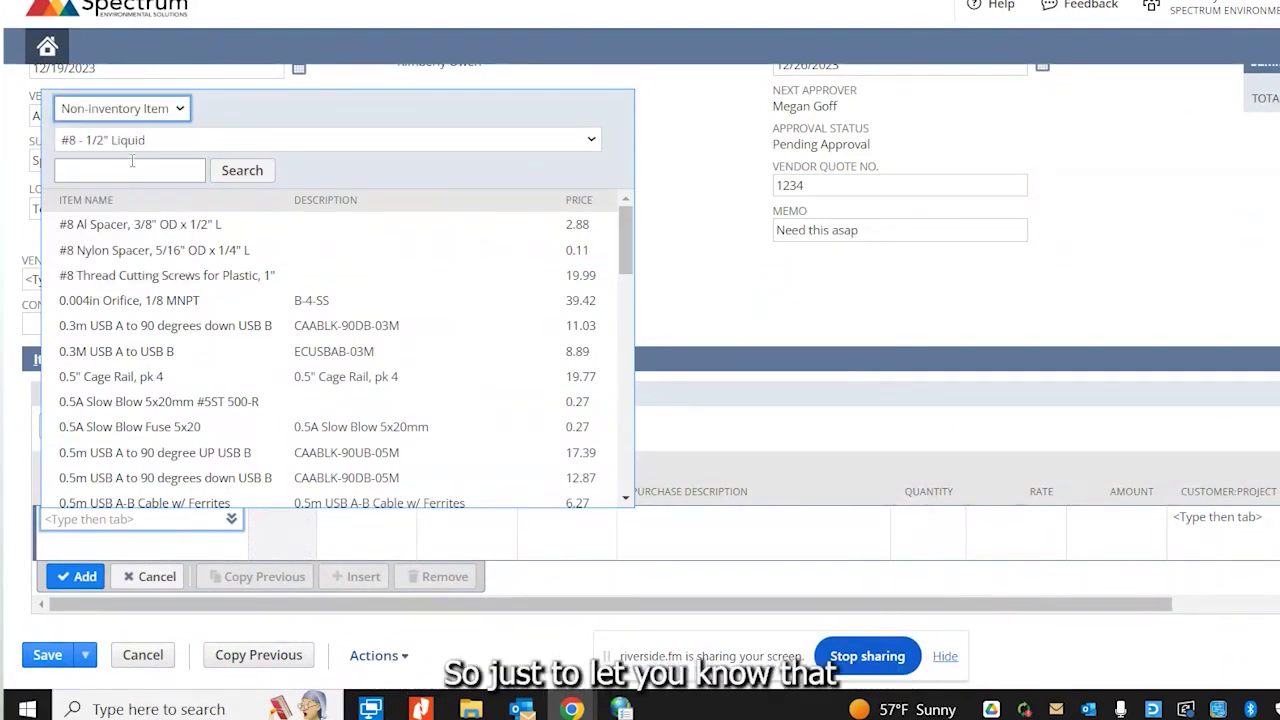
{"action": "left_click", "coordinate": [131, 166]}
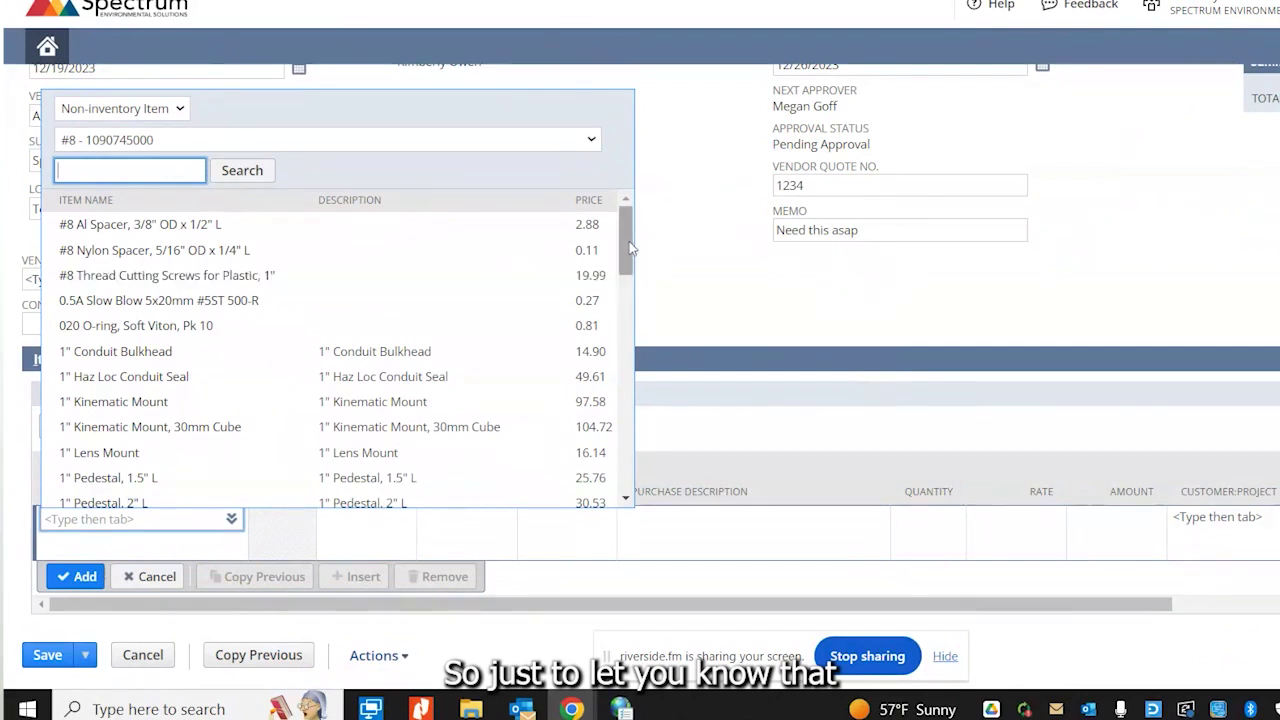
{"action": "left_click_drag", "start_coordinate": [630, 248], "coordinate": [582, 185]}
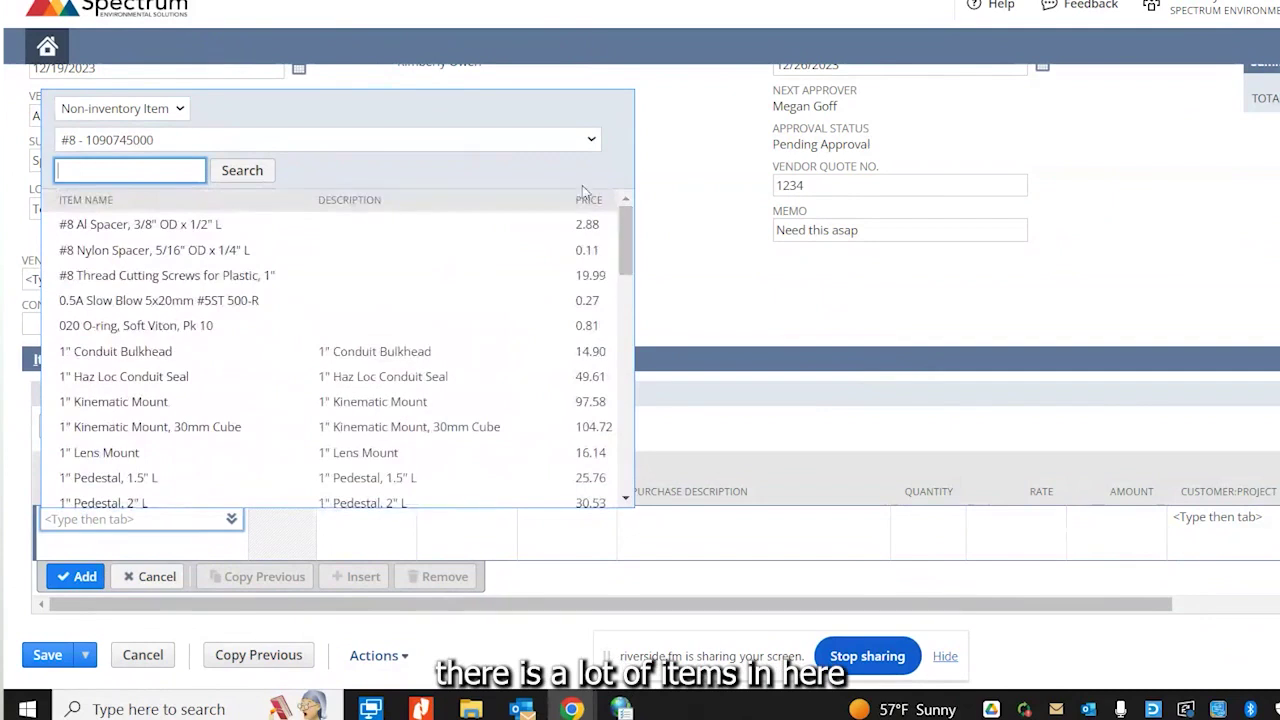
{"action": "left_click", "coordinate": [500, 145]}
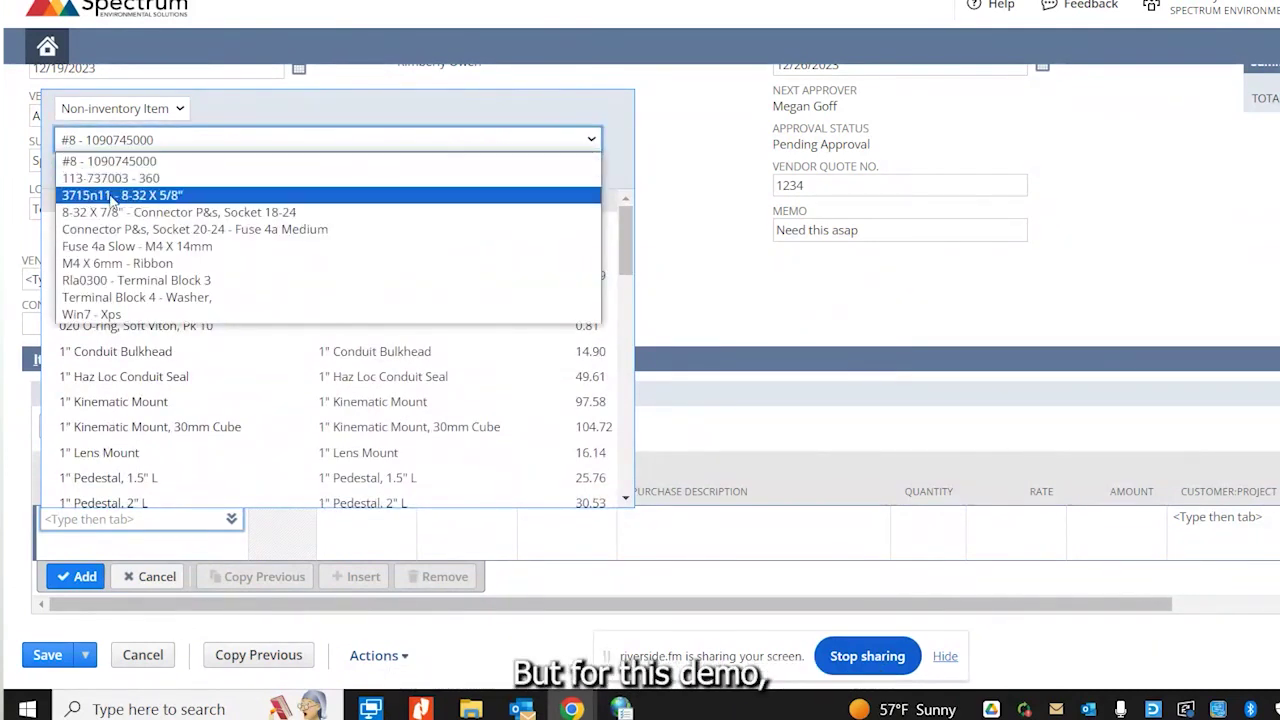
{"action": "left_click", "coordinate": [118, 229]}
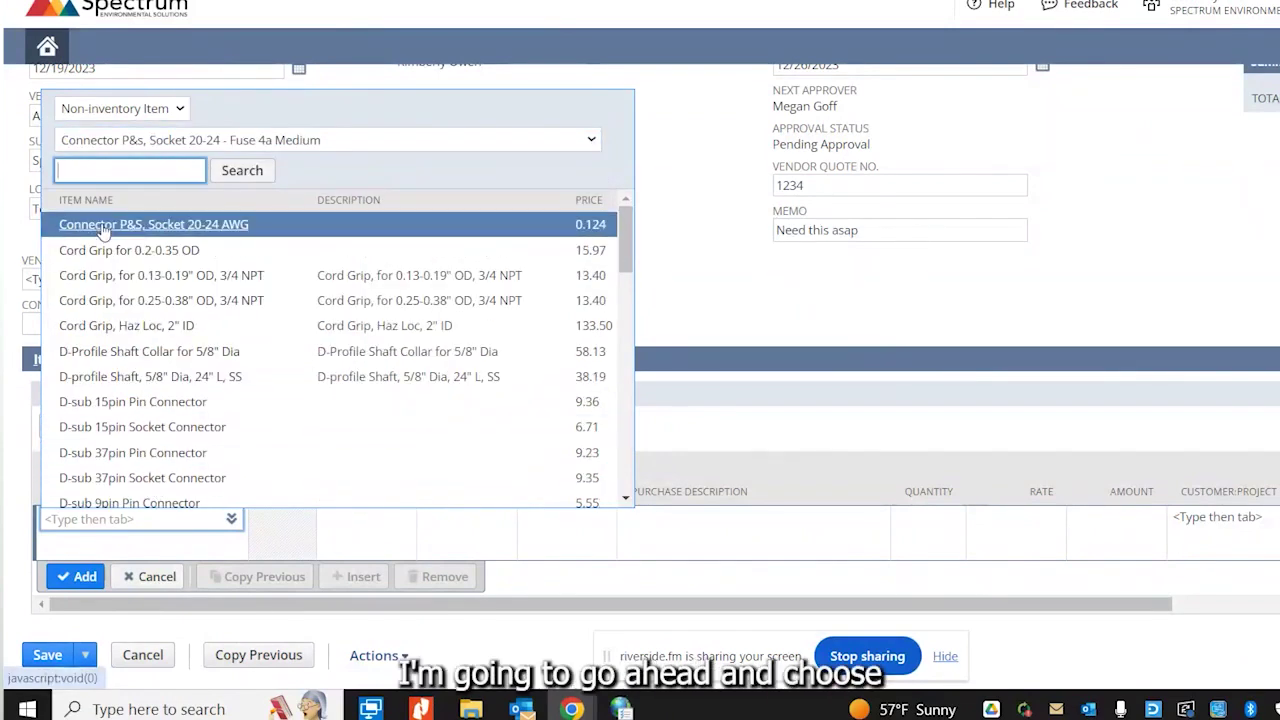
{"action": "left_click", "coordinate": [103, 226]}
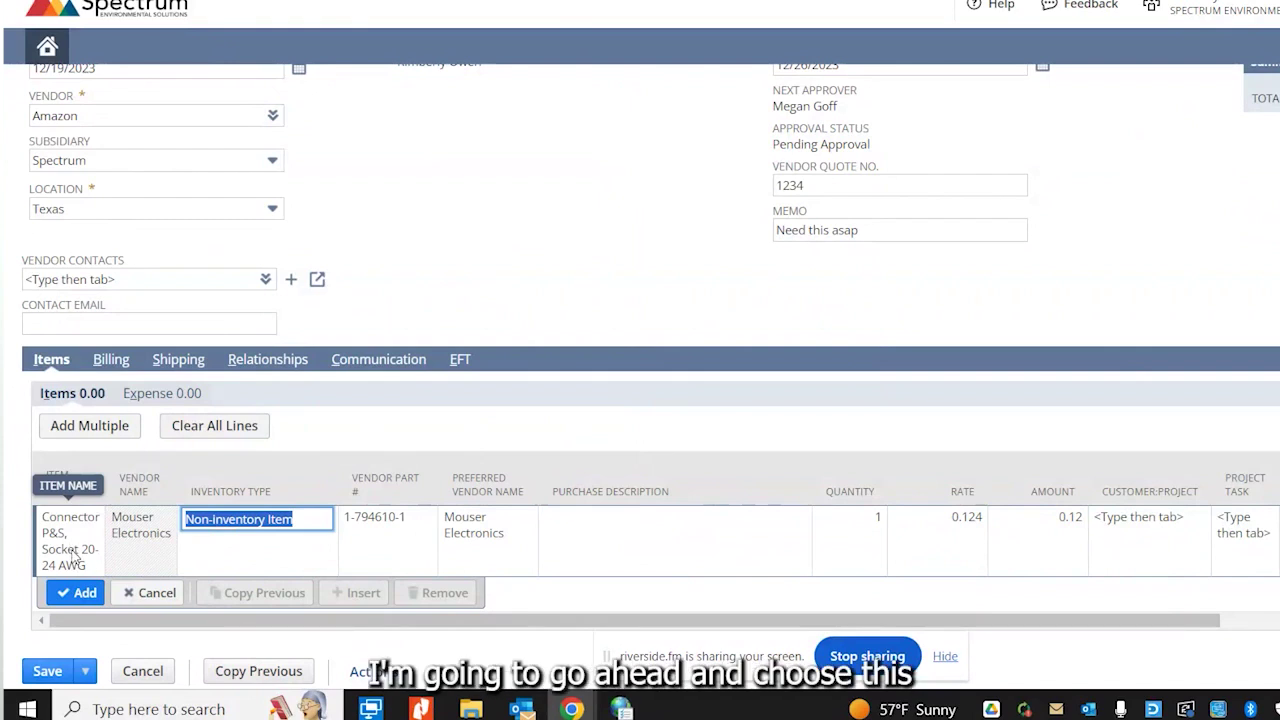
Step: Set the connector line's quantity to 2 and its rate to 50, leaving the vendor part number and purchase description as they are
{"action": "key", "text": "Tab"}
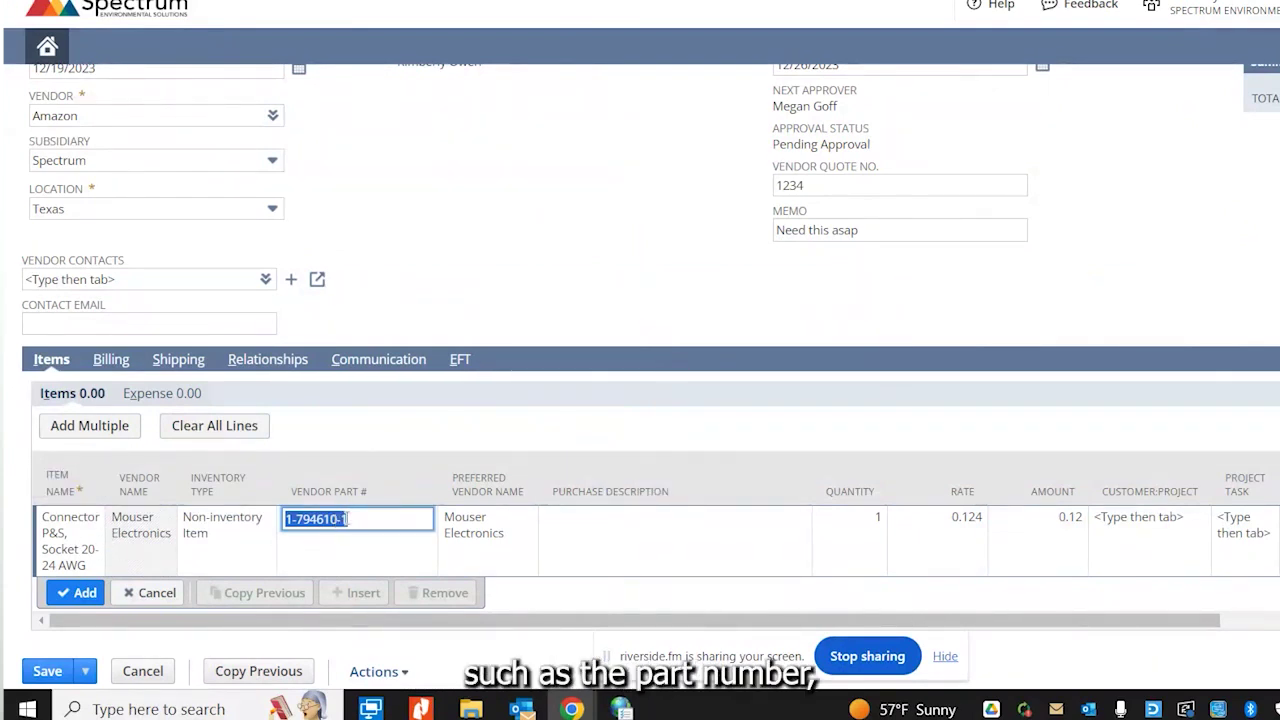
{"action": "left_click", "coordinate": [587, 535]}
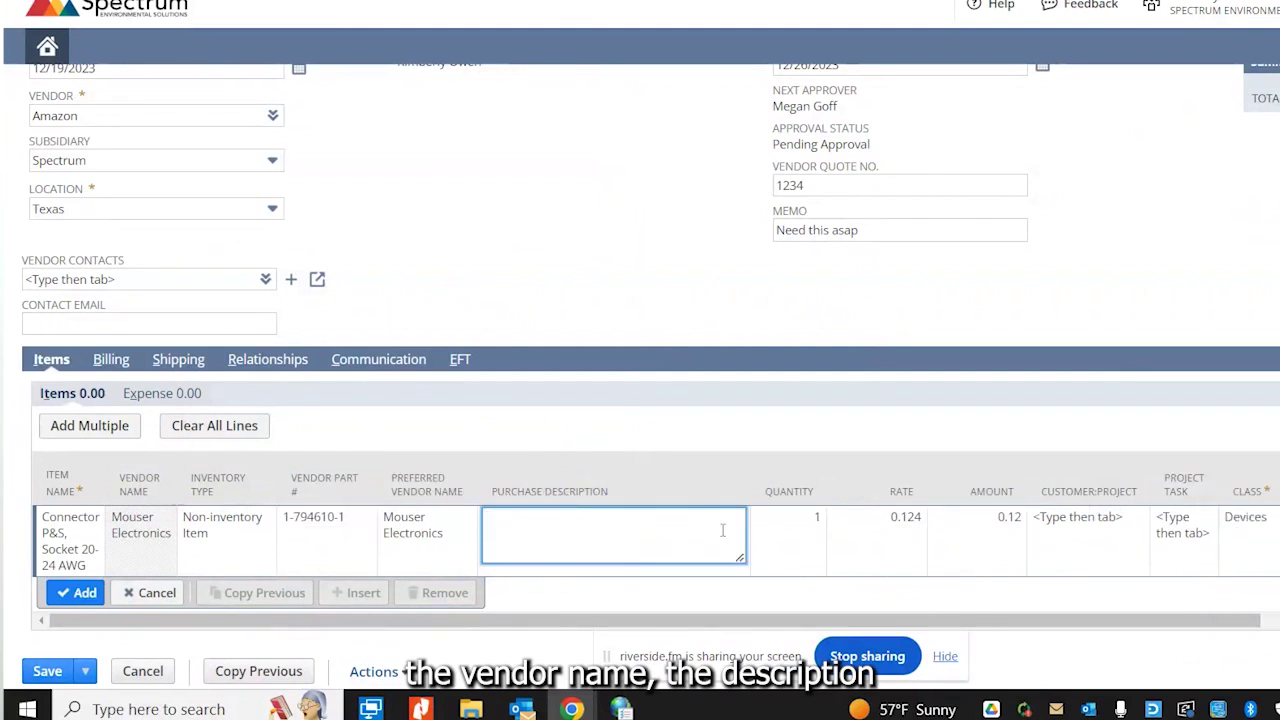
{"action": "left_click", "coordinate": [807, 530]}
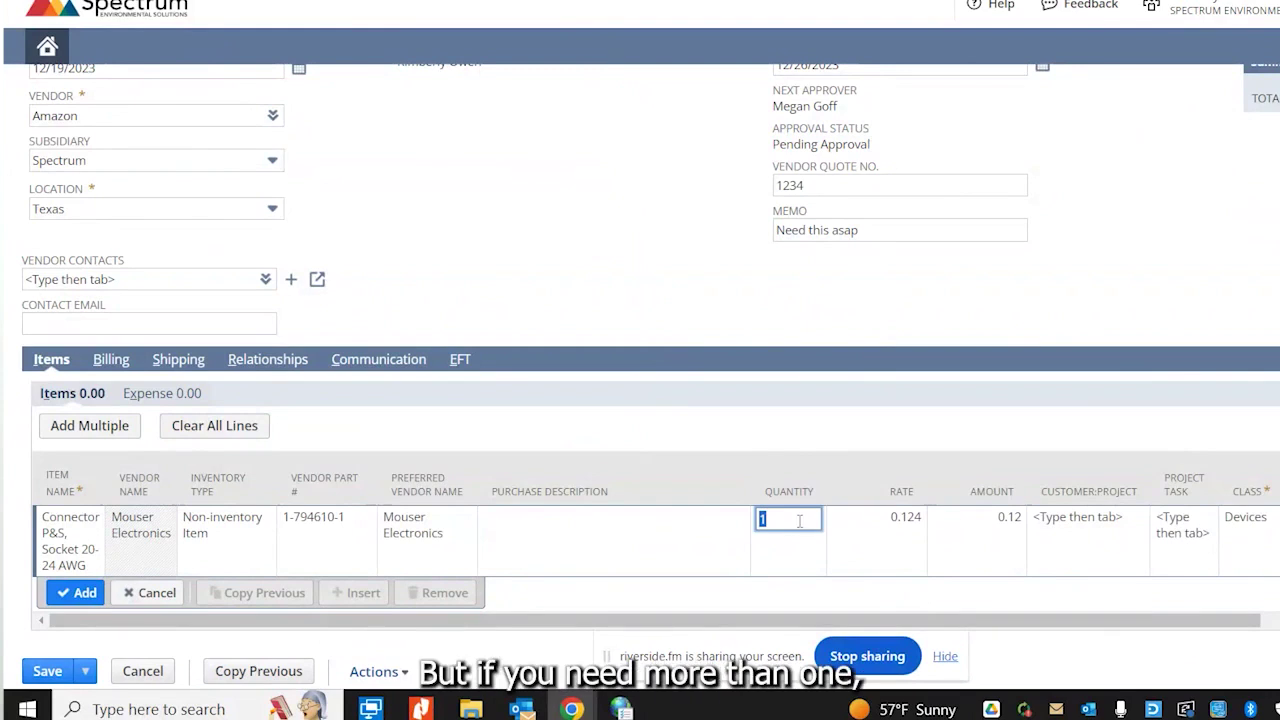
{"action": "type", "text": "2"}
{"action": "key", "text": "Tab"}
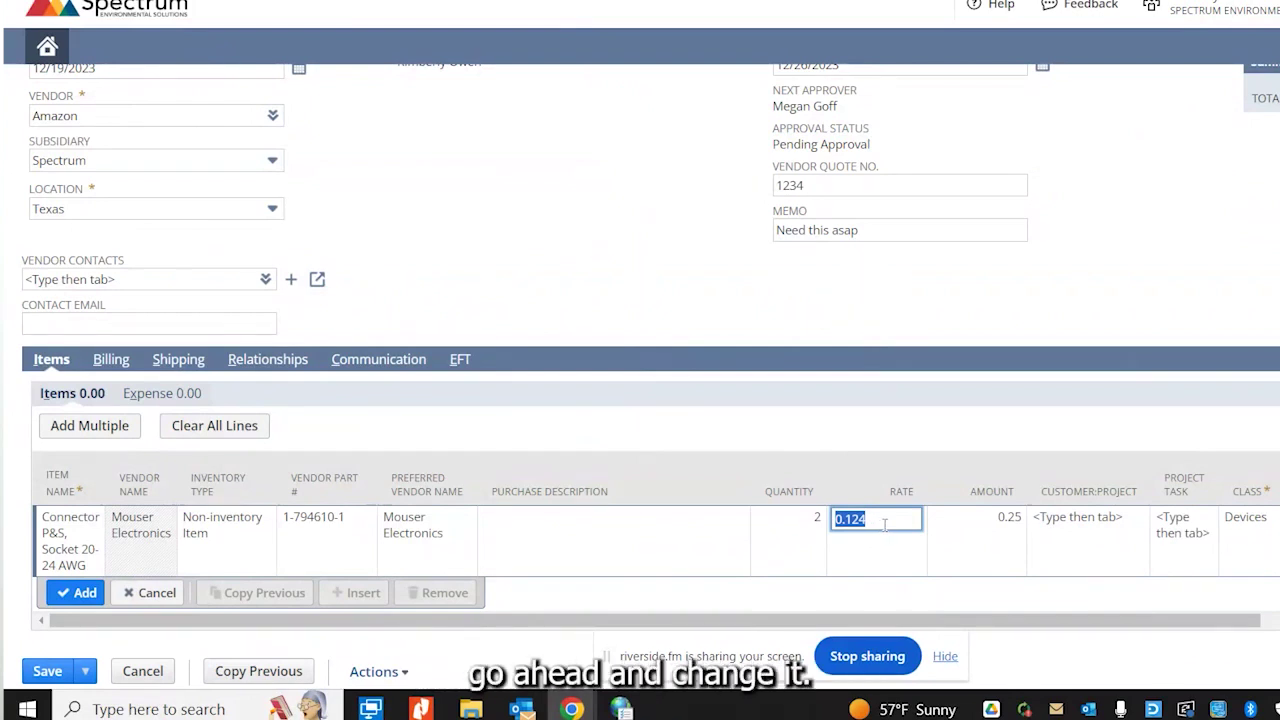
{"action": "type", "text": "50"}
{"action": "key", "text": "Tab"}
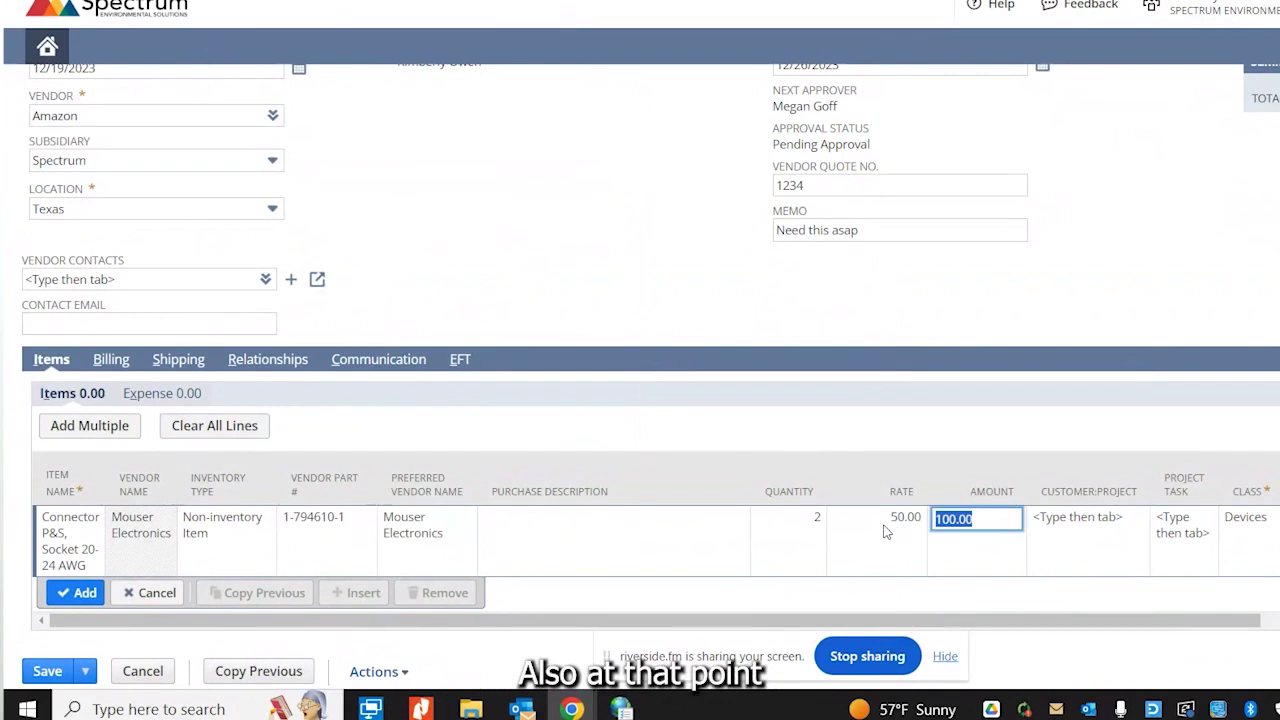
Step: Assign the connector line to the customer project INTEL Corporation : FCS Calibration (119-02-2302M)
{"action": "key", "text": "Tab"}
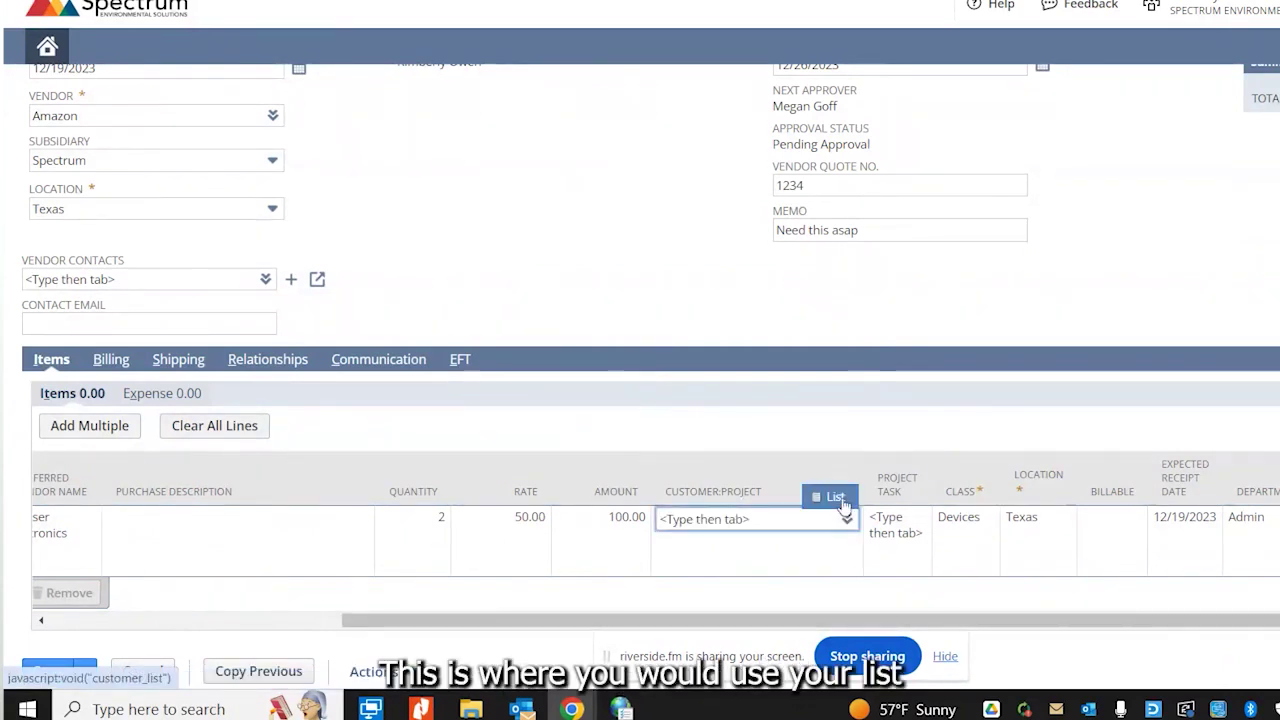
{"action": "left_click", "coordinate": [843, 507]}
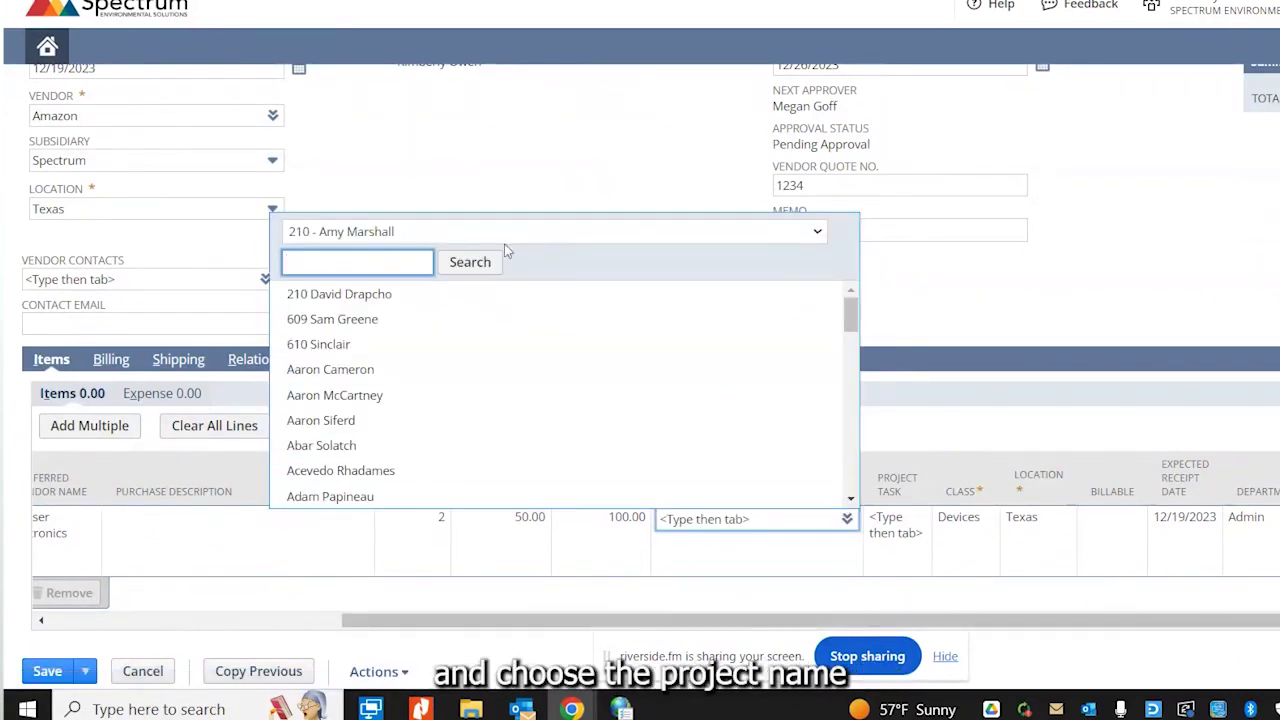
{"action": "left_click", "coordinate": [413, 232]}
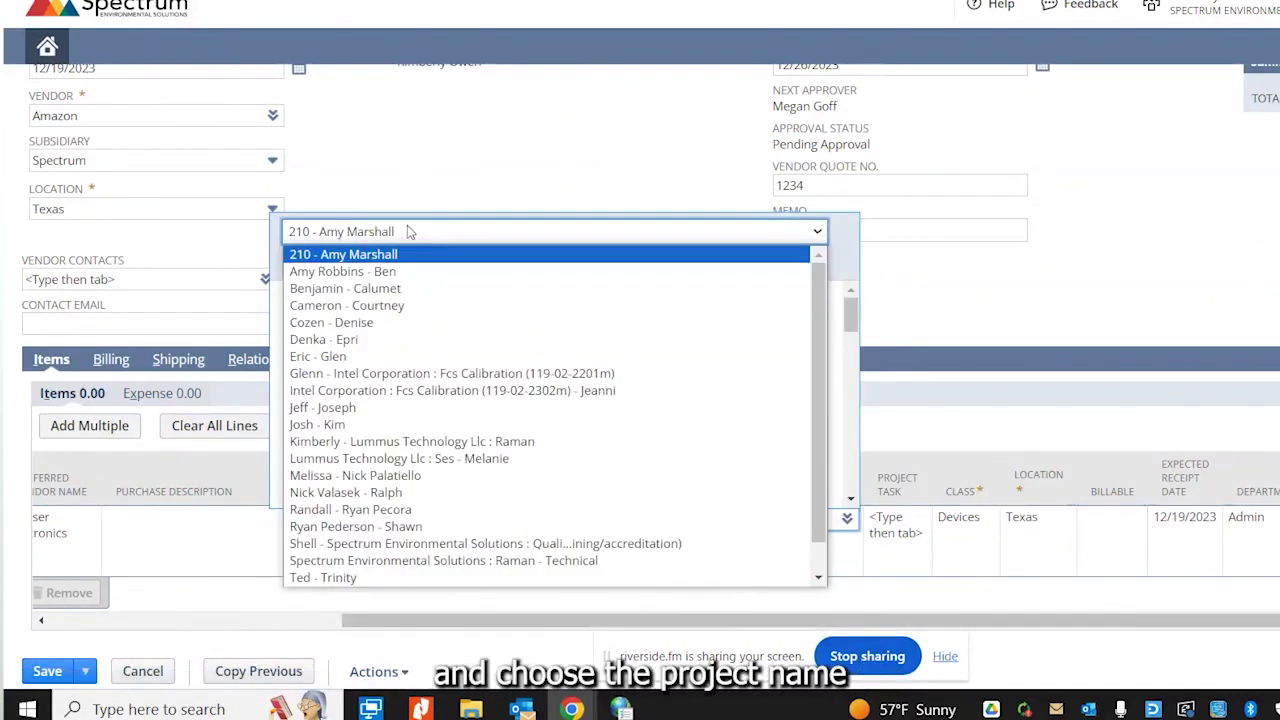
{"action": "left_click", "coordinate": [355, 390]}
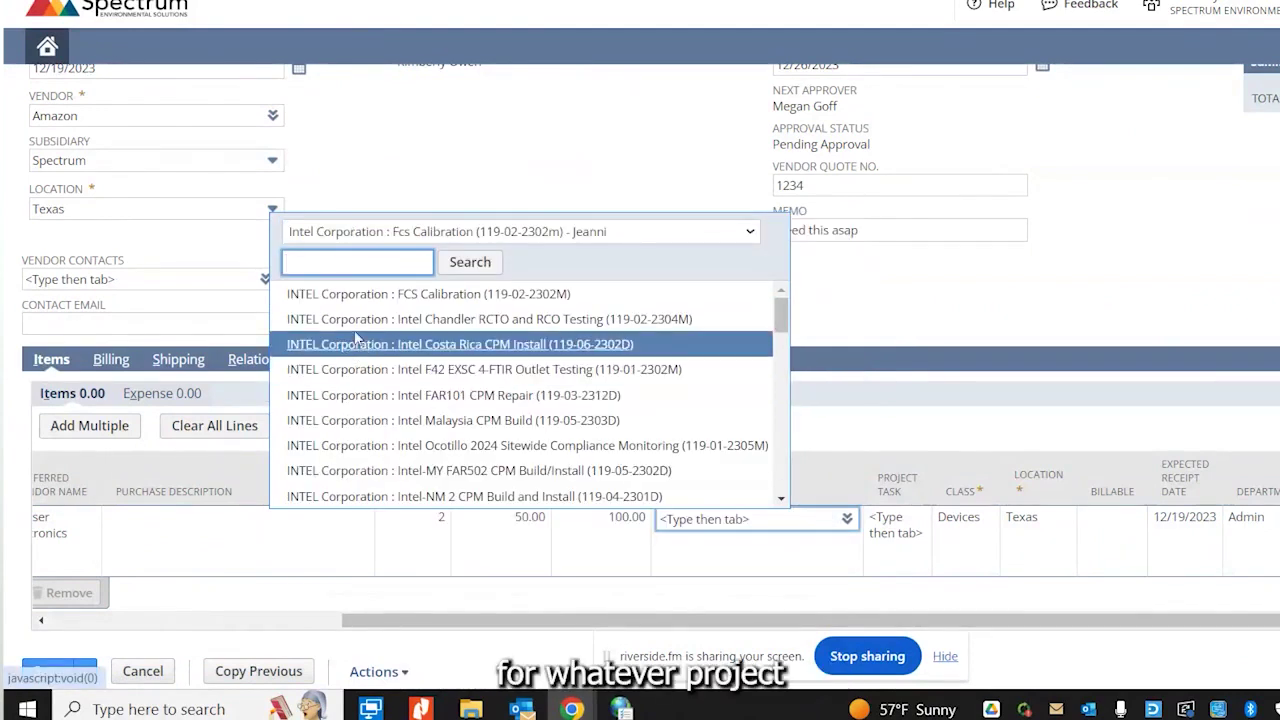
{"action": "left_click", "coordinate": [364, 302]}
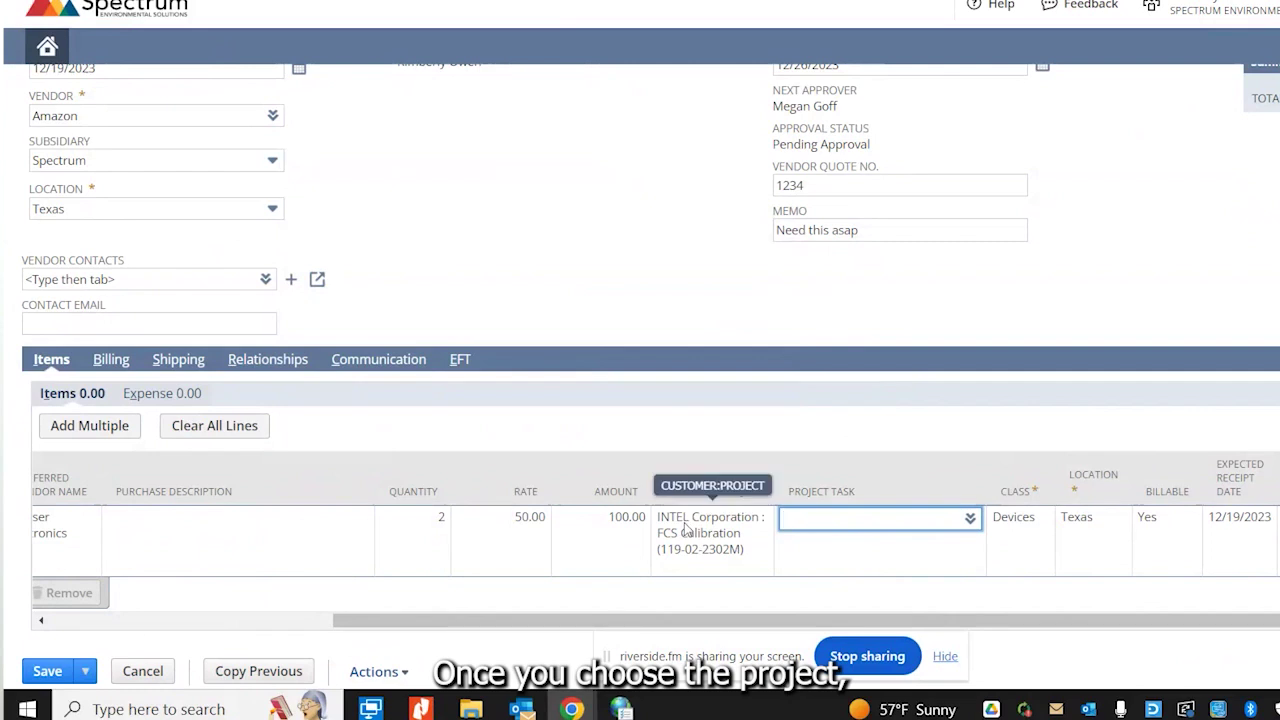
Step: Set the connector line's project task to FCS Calibration and keep its class as Devices
{"action": "left_click", "coordinate": [971, 516]}
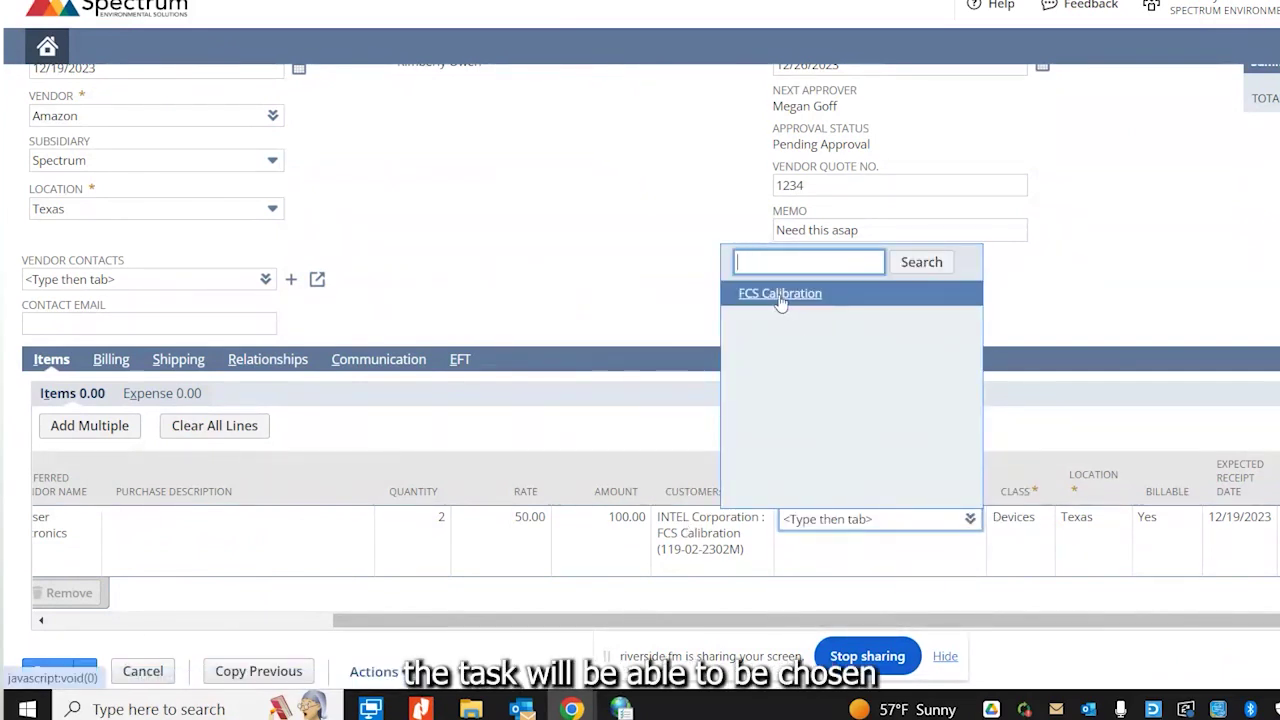
{"action": "left_click", "coordinate": [780, 296]}
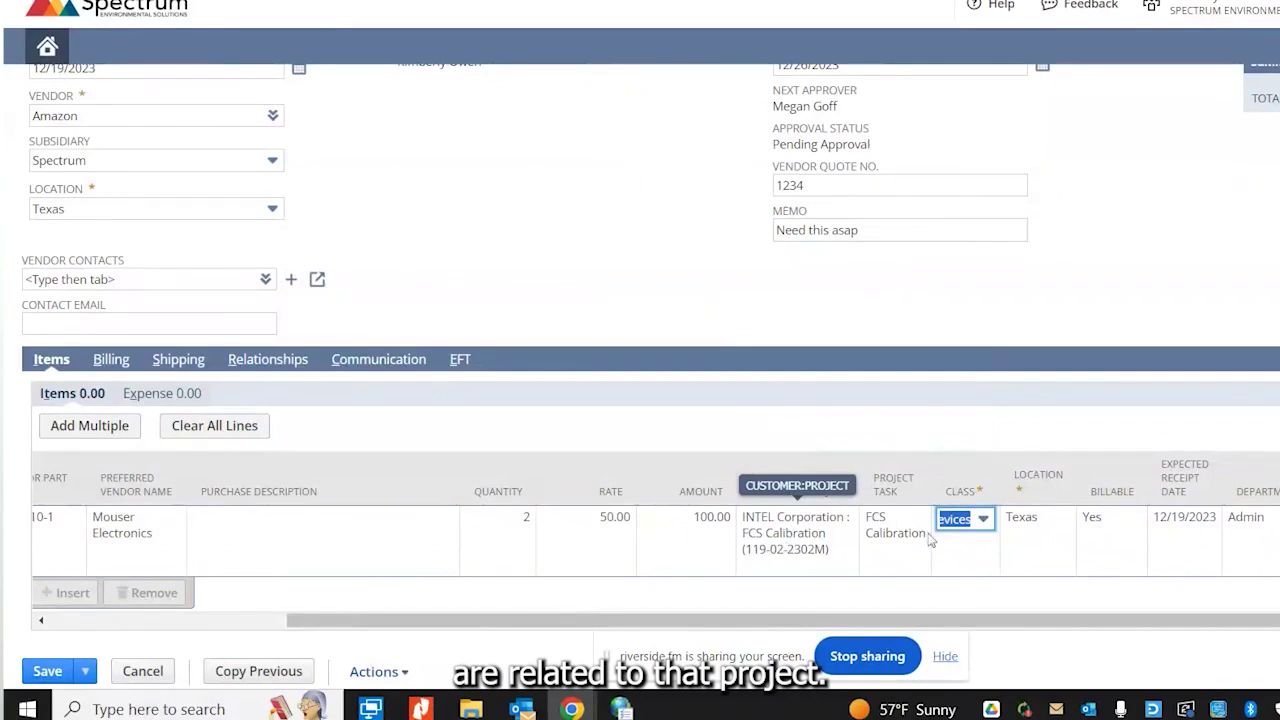
{"action": "key", "text": "Tab"}
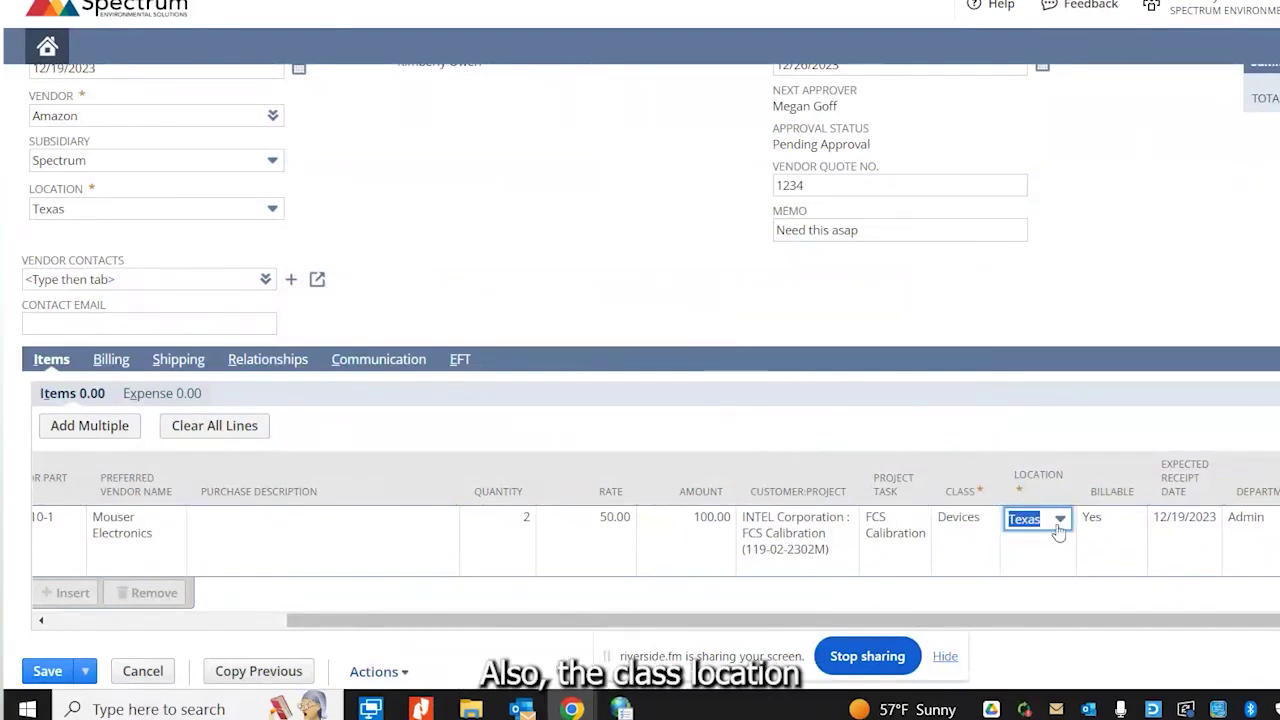
Step: Keep the connector line's location as Texas and leave the line marked as billable
{"action": "left_click", "coordinate": [985, 535]}
{"action": "key", "text": "Tab"}
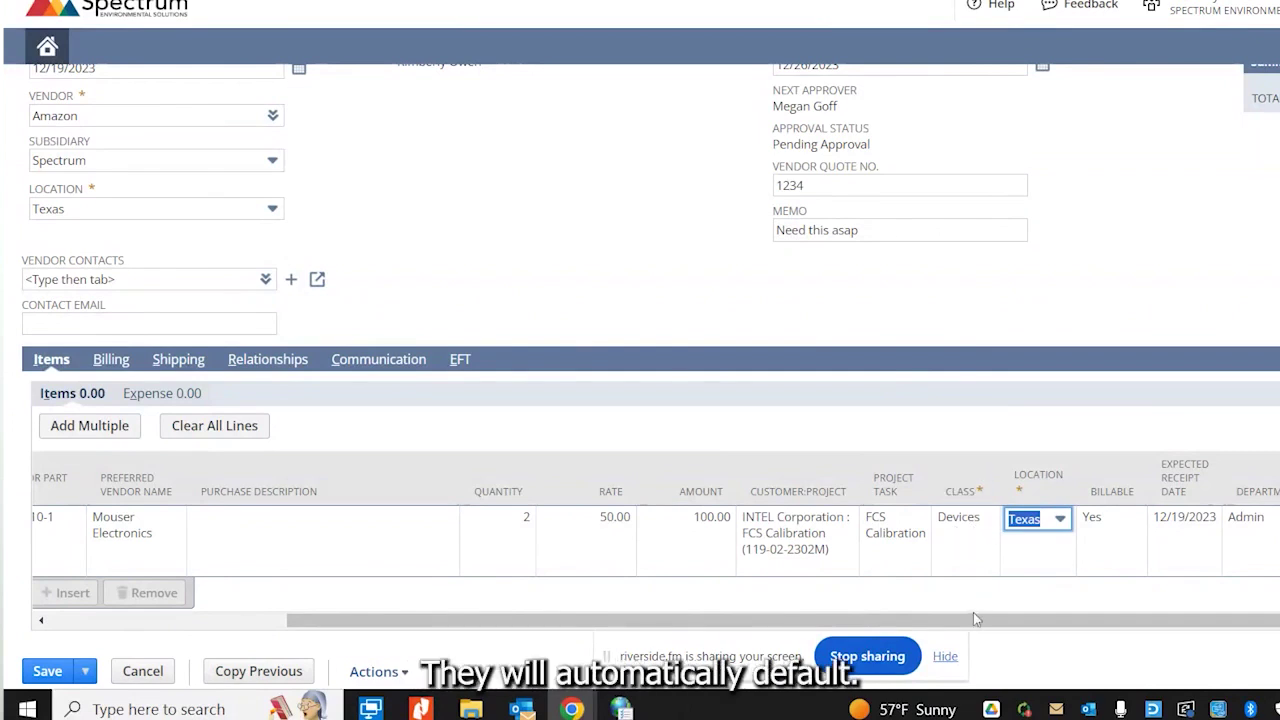
{"action": "left_click", "coordinate": [1117, 519]}
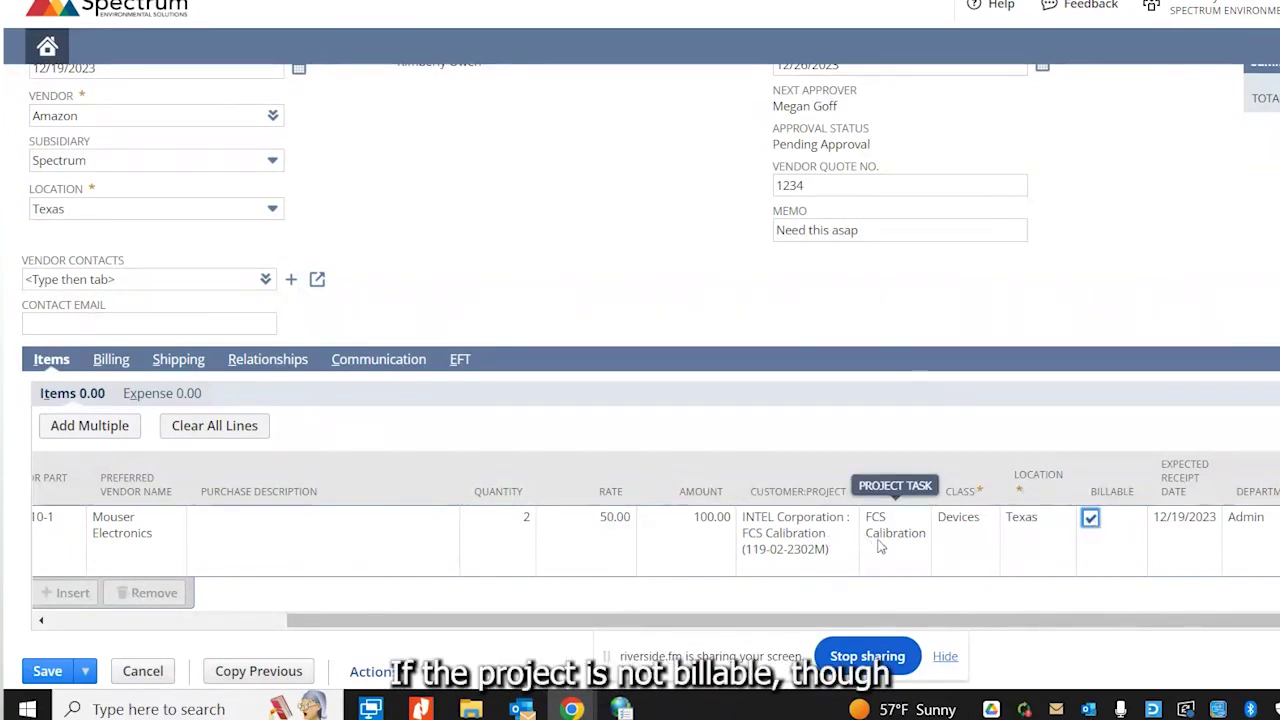
{"action": "key", "text": "Tab"}
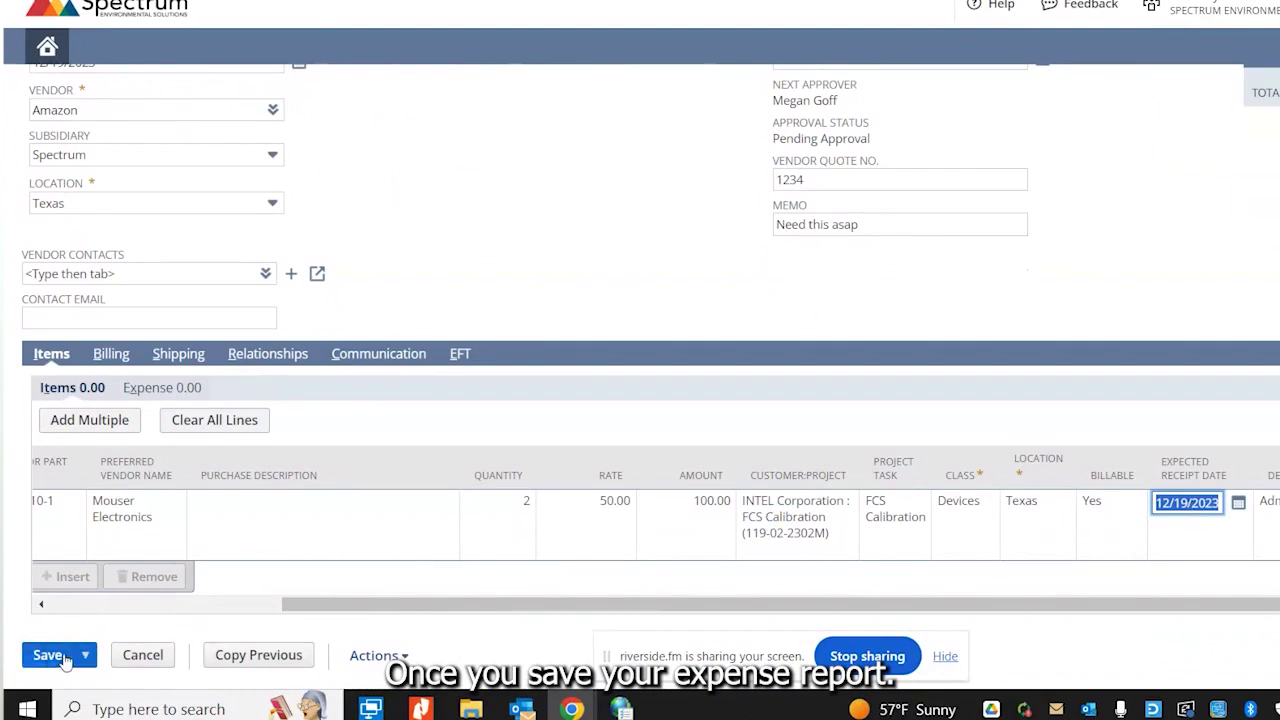
Step: Check the expected receipt date against the receive-by date, leave it as it is, and add the connector line to the request
{"action": "scroll", "coordinate": [1181, 527], "scroll_direction": "up", "scroll_amount": 1}
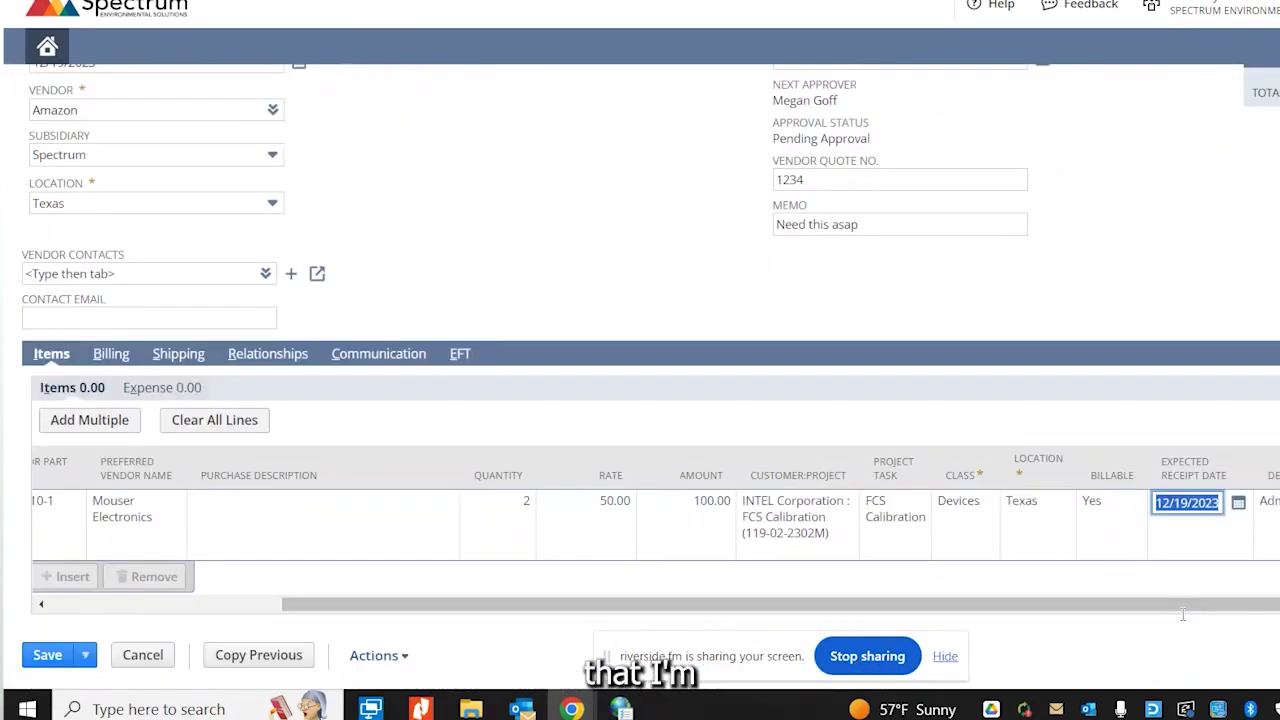
{"action": "scroll", "coordinate": [1182, 621], "scroll_direction": "down", "scroll_amount": 1}
{"action": "left_click_drag", "start_coordinate": [1173, 606], "coordinate": [1275, 607]}
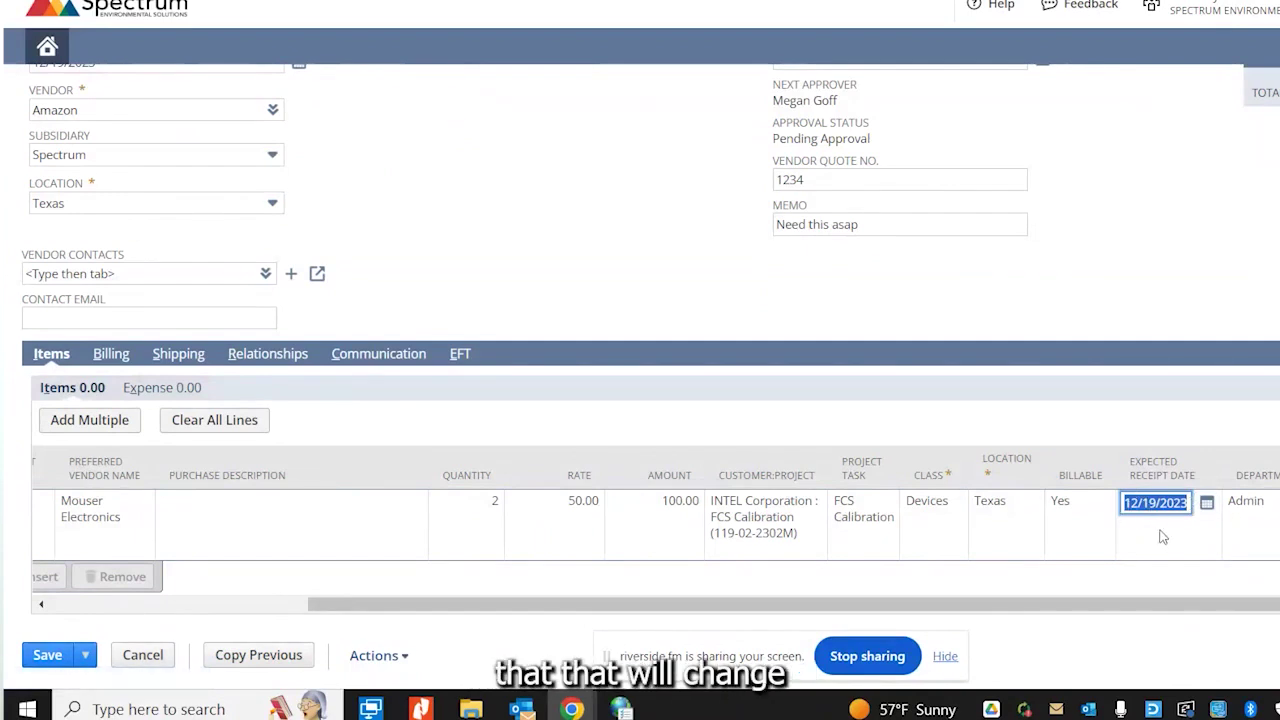
{"action": "scroll", "coordinate": [996, 372], "scroll_direction": "up", "scroll_amount": 2}
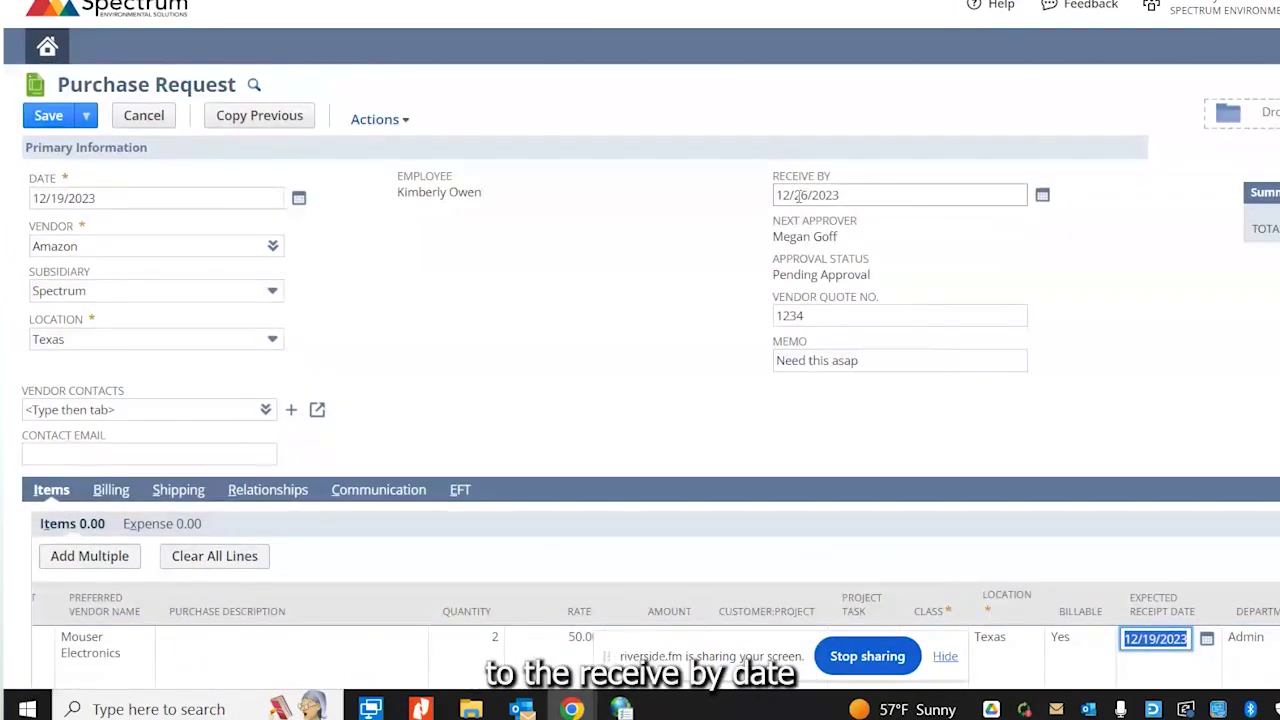
{"action": "scroll", "coordinate": [1260, 288], "scroll_direction": "down", "scroll_amount": 2}
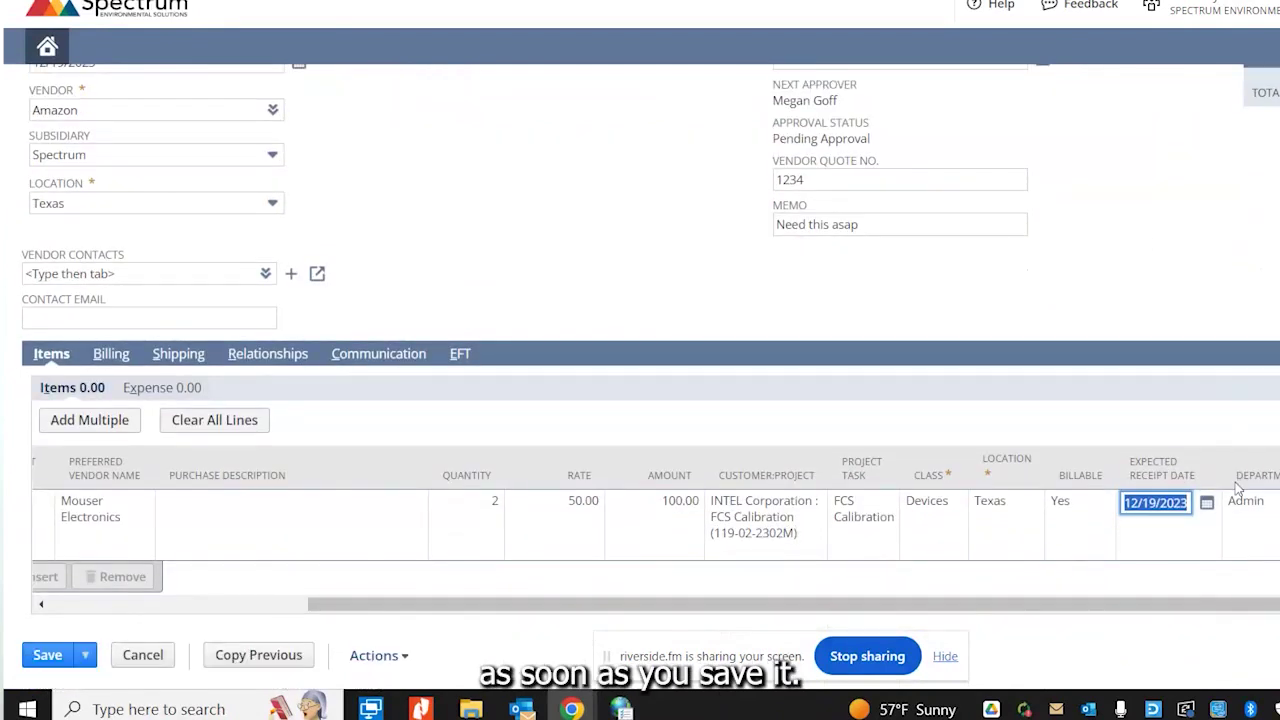
{"action": "left_click_drag", "start_coordinate": [1225, 604], "coordinate": [372, 612]}
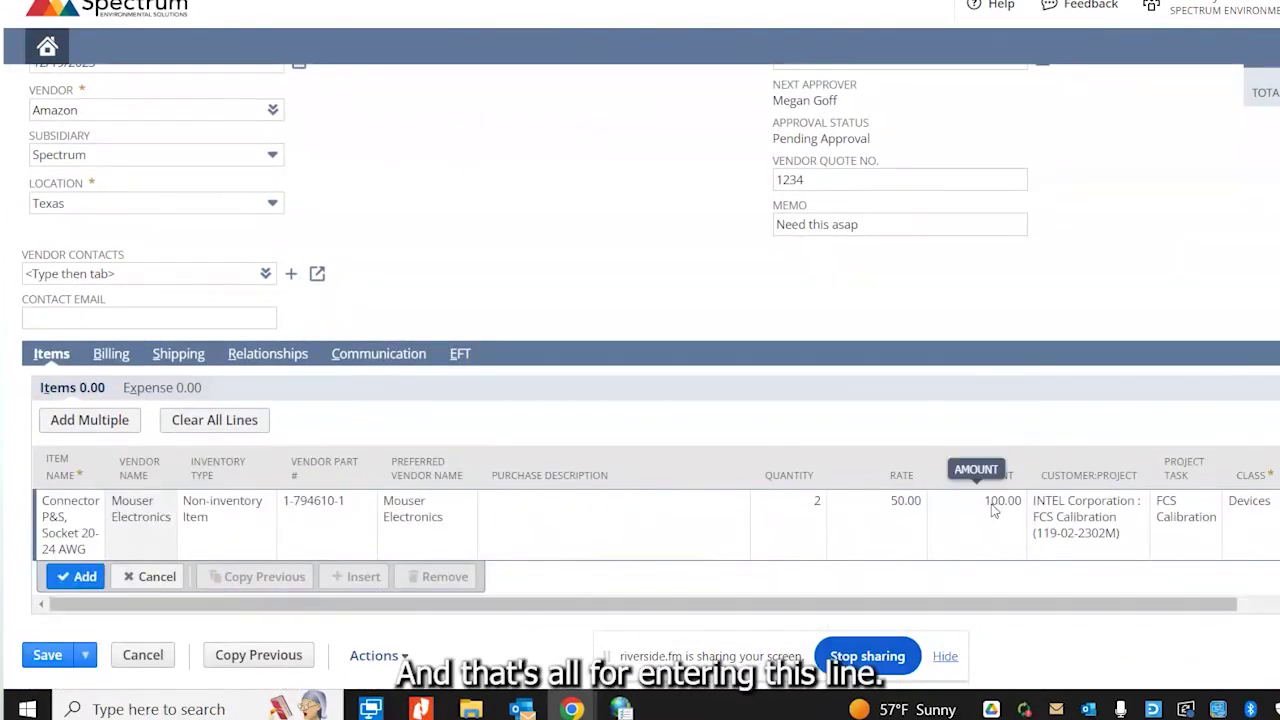
{"action": "left_click", "coordinate": [72, 578]}
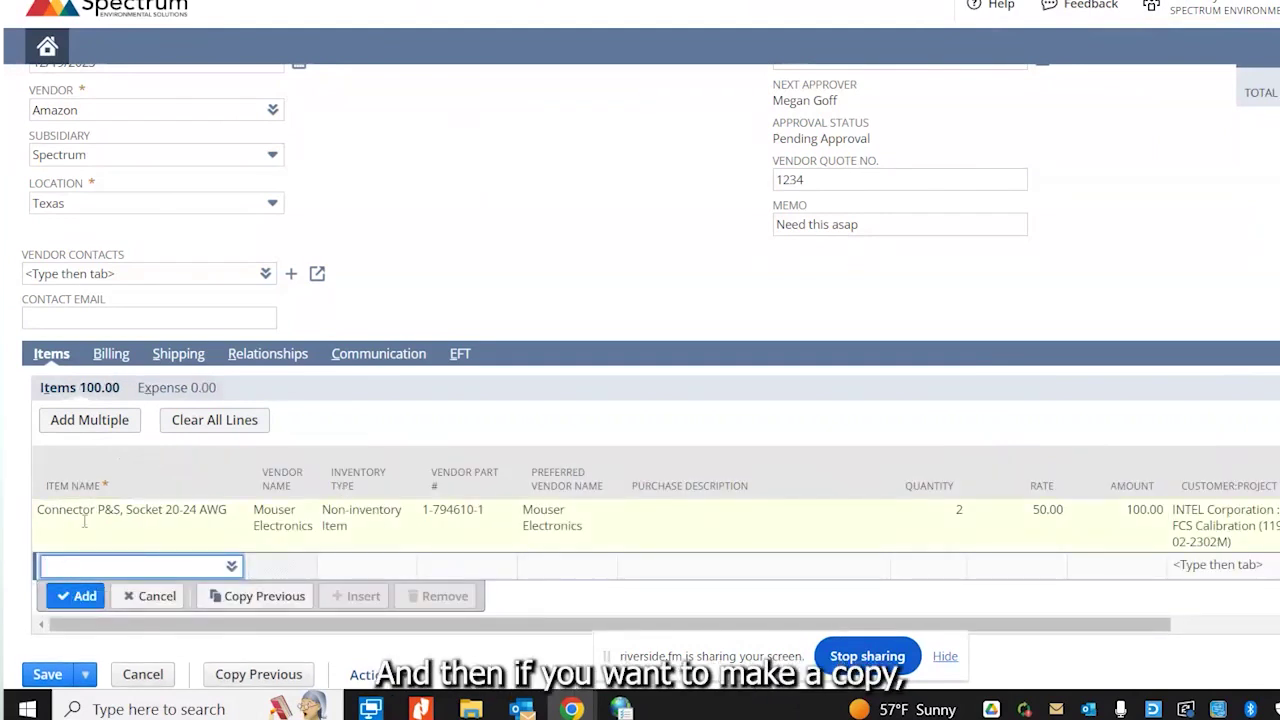
Step: Duplicate the connector line and assign the copy to the project INTEL Corporation : Intel Malaysia CPM Build (119-05-2303D)
{"action": "left_click", "coordinate": [234, 600]}
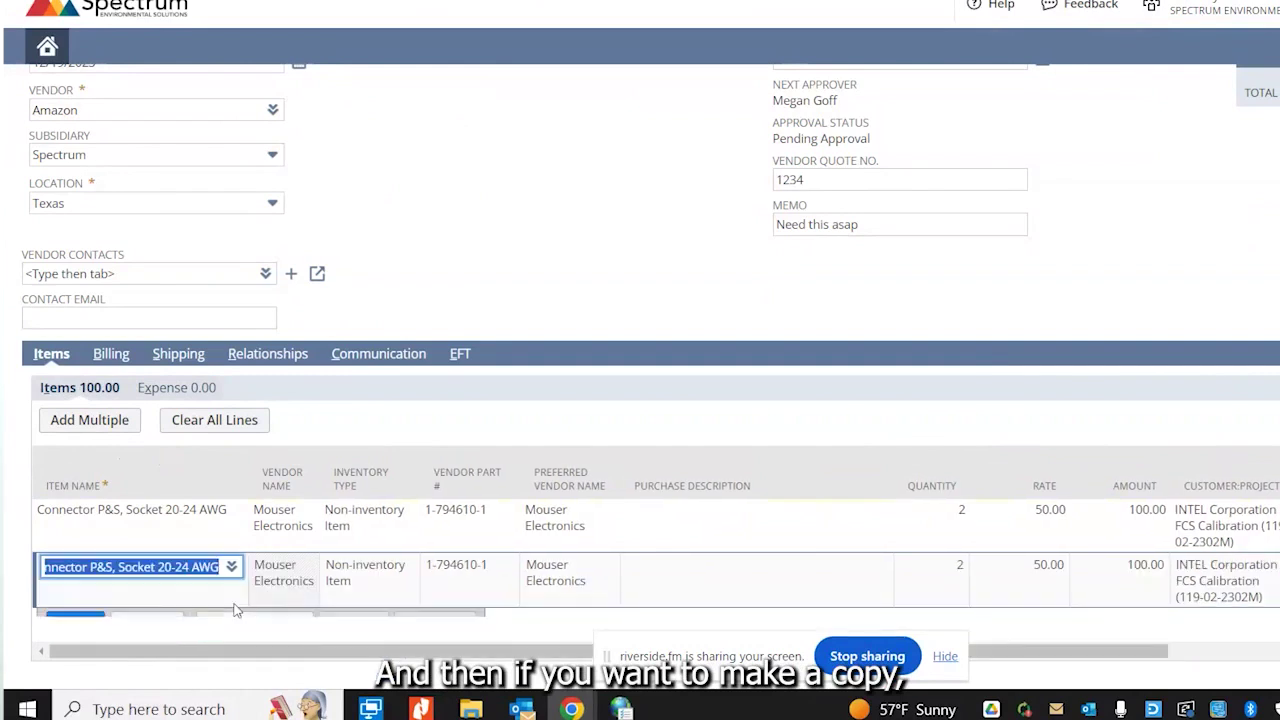
{"action": "key", "text": "Tab"}
{"action": "key", "text": "Tab"}
{"action": "key", "text": "Tab"}
{"action": "key", "text": "Tab"}
{"action": "key", "text": "Tab"}
{"action": "key", "text": "Tab"}
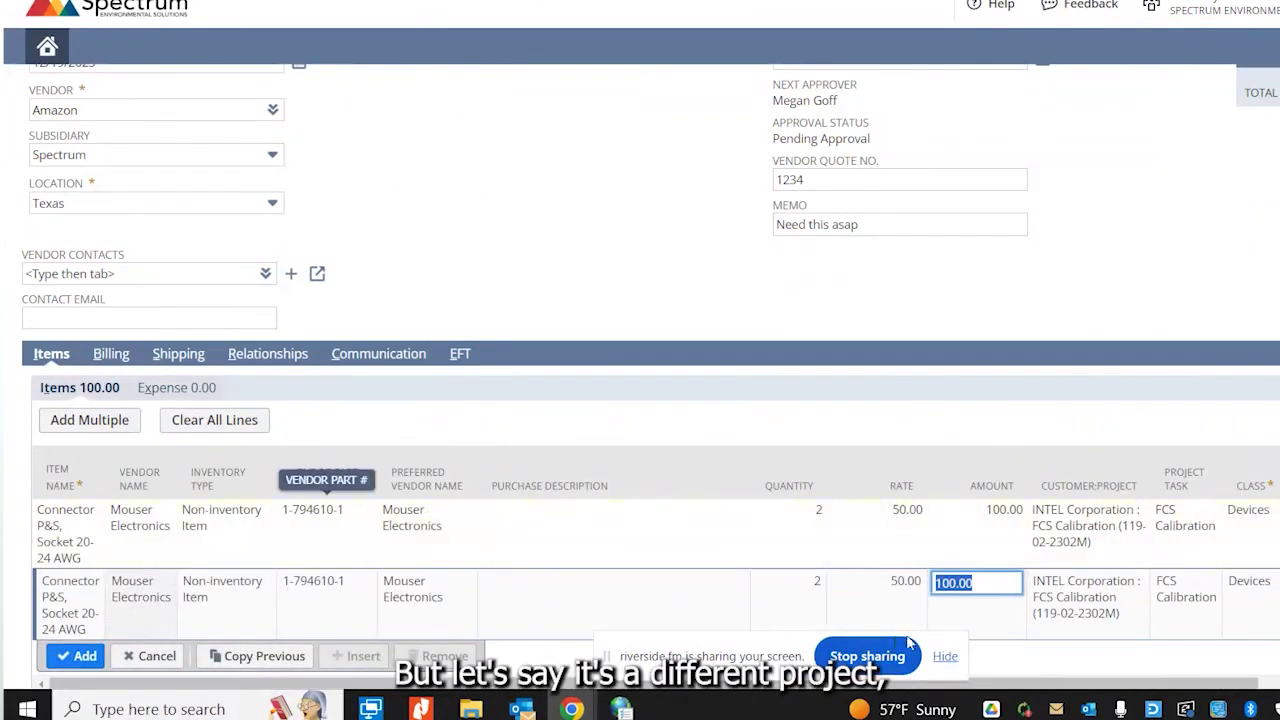
{"action": "key", "text": "Tab"}
{"action": "left_click", "coordinate": [1224, 590]}
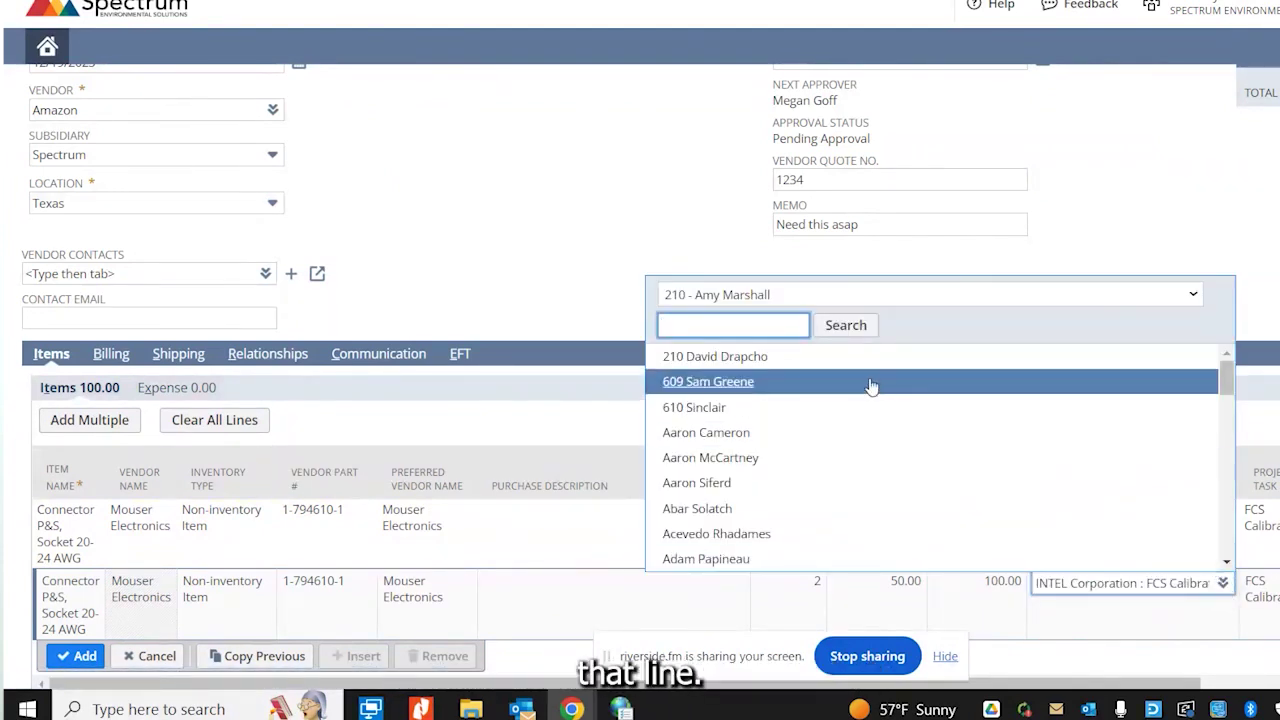
{"action": "left_click", "coordinate": [770, 296]}
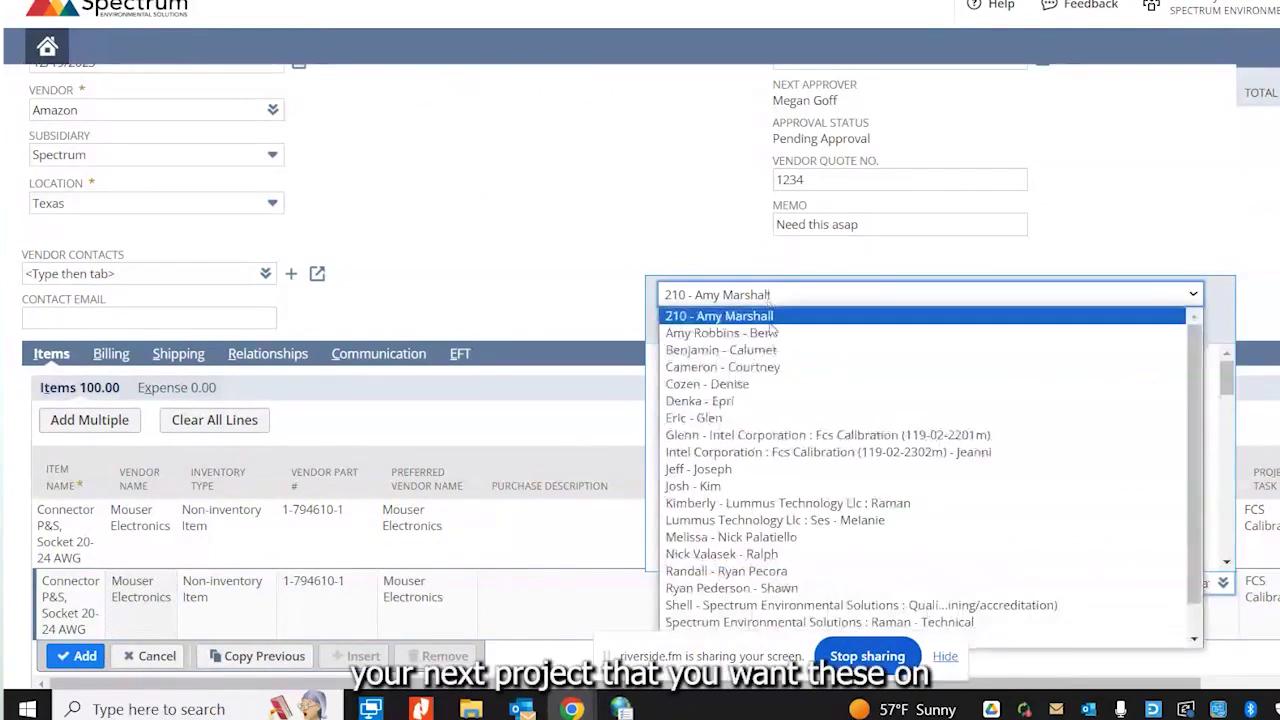
{"action": "left_click", "coordinate": [745, 452]}
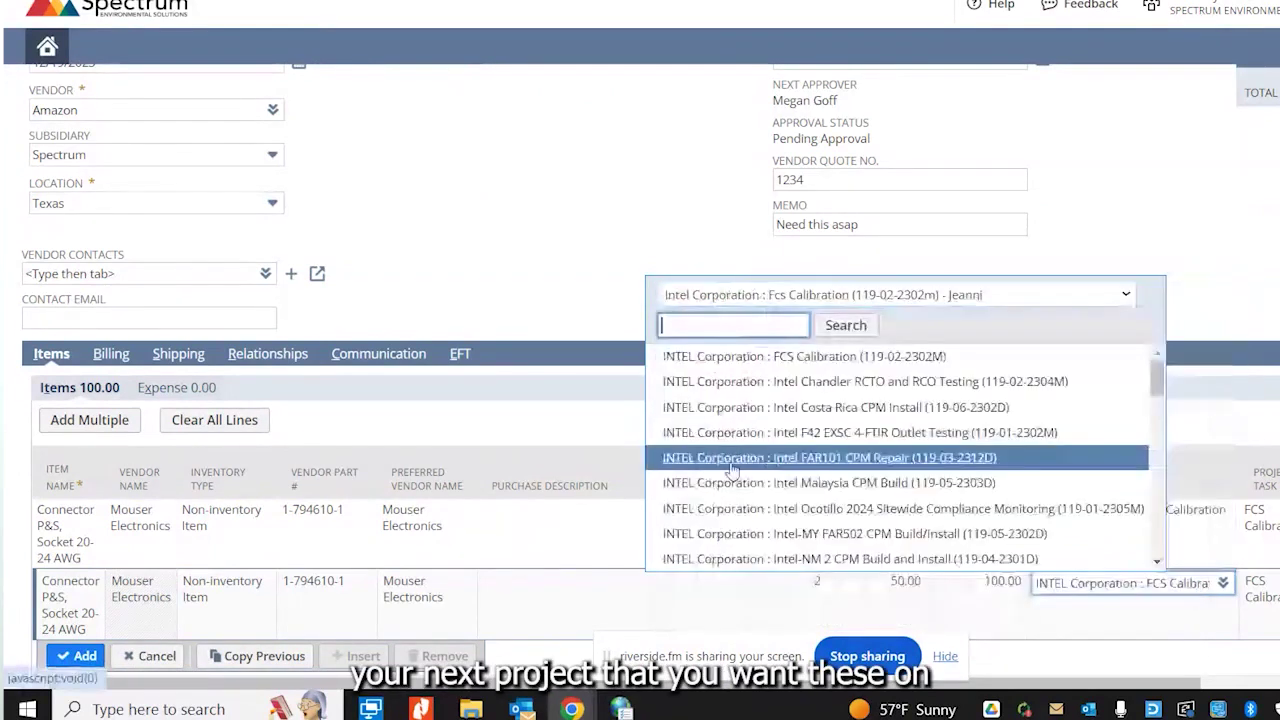
{"action": "left_click", "coordinate": [745, 484]}
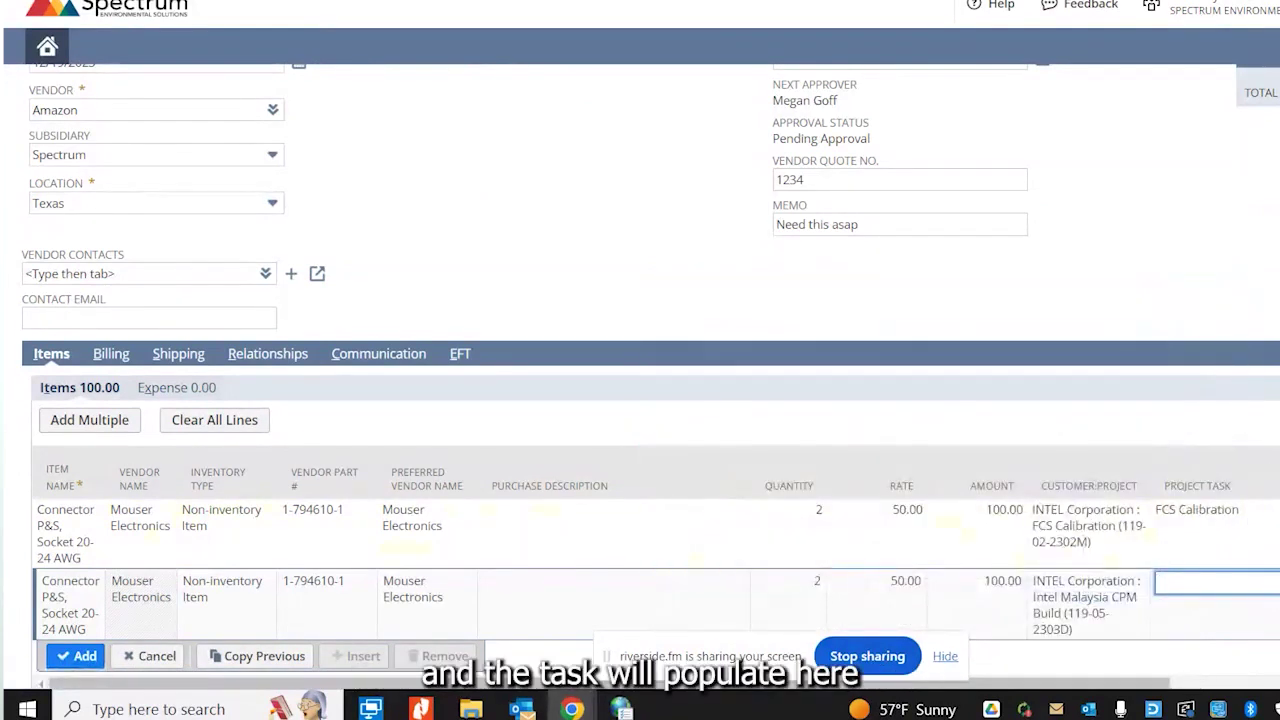
Step: Set the copied line's project task to CPM Build and add the line to the request
{"action": "left_click", "coordinate": [1274, 583]}
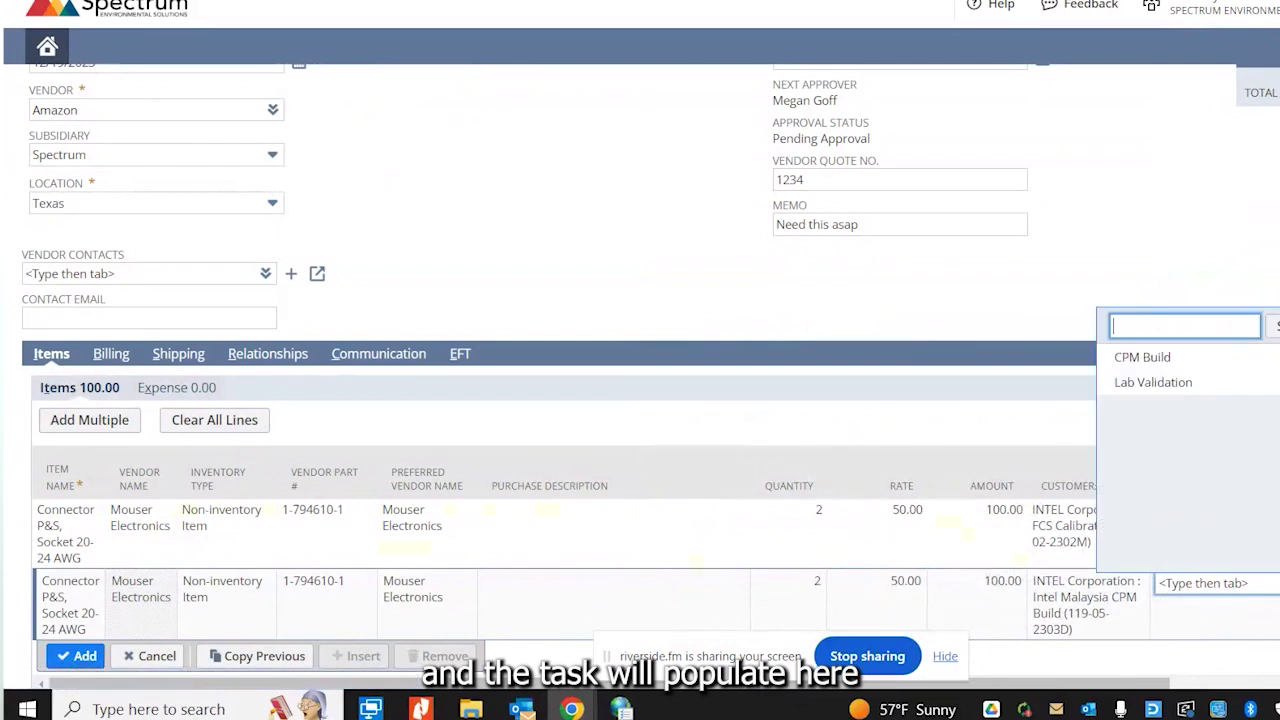
{"action": "left_click", "coordinate": [1142, 357]}
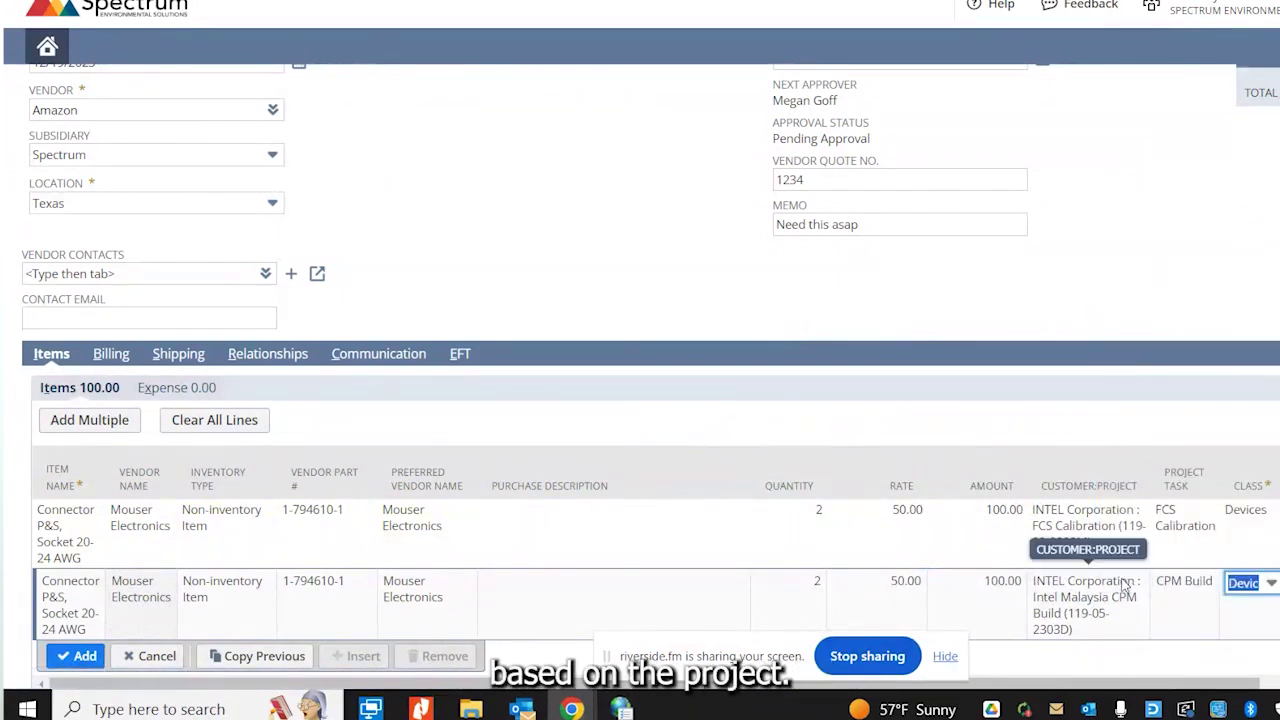
{"action": "scroll", "coordinate": [1095, 519], "scroll_direction": "down", "scroll_amount": 1}
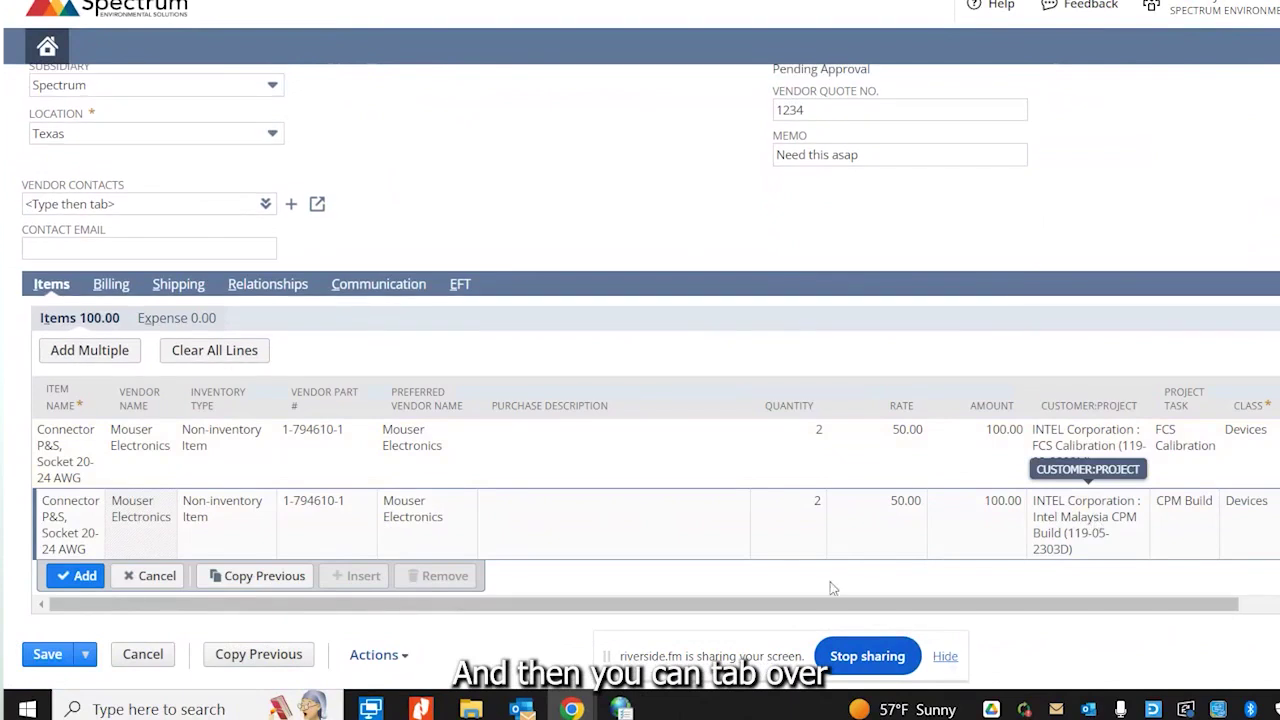
{"action": "left_click", "coordinate": [80, 576]}
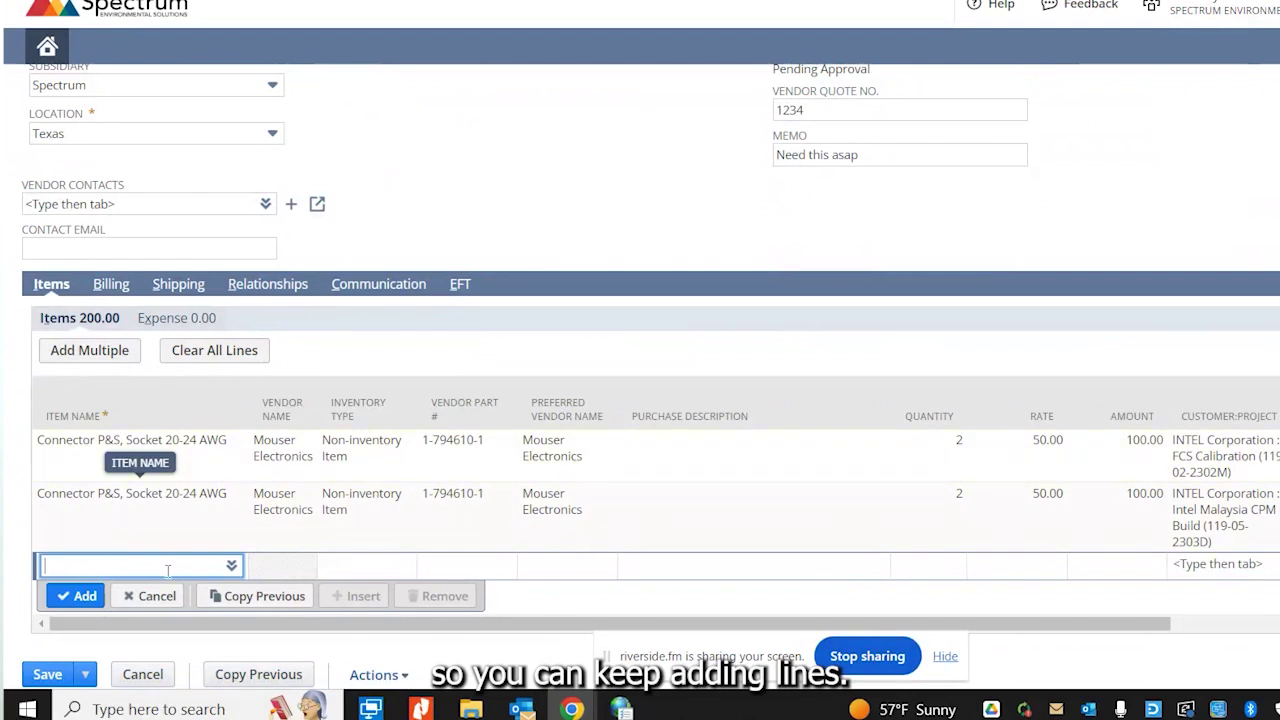
Step: Remove the duplicated connector line assigned to Intel Malaysia CPM Build
{"action": "left_click", "coordinate": [136, 500]}
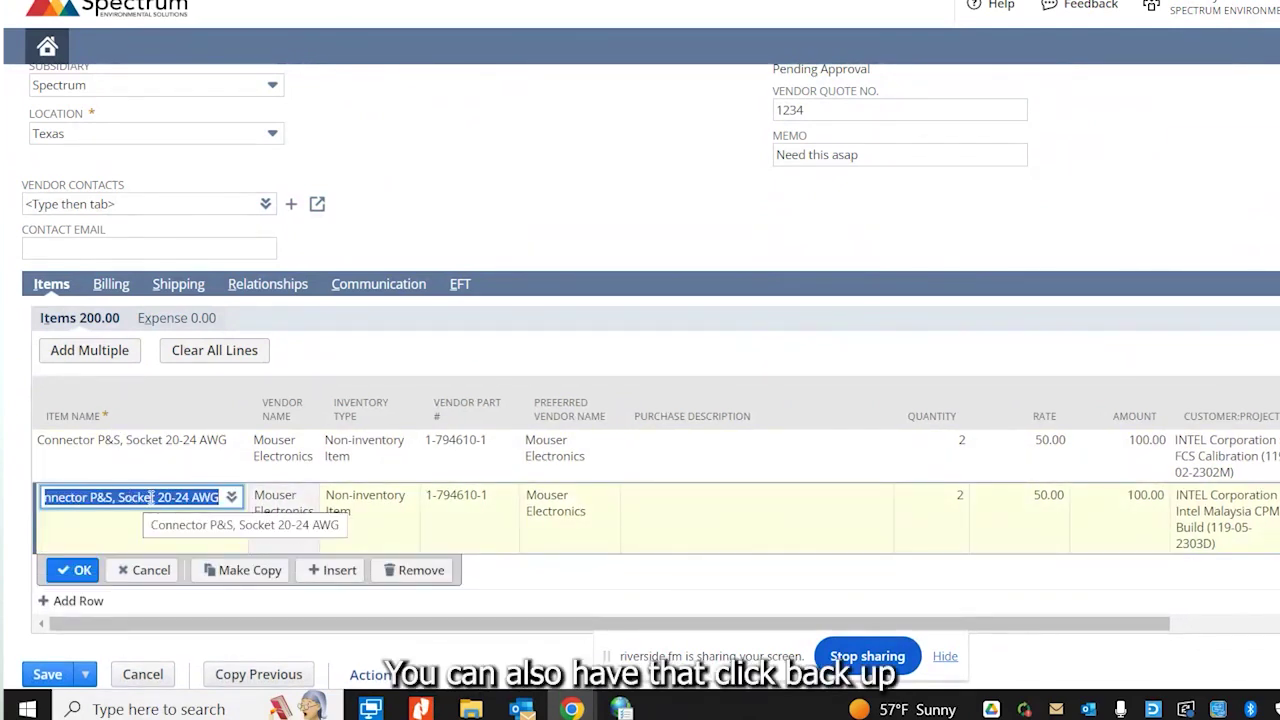
{"action": "left_click", "coordinate": [387, 572]}
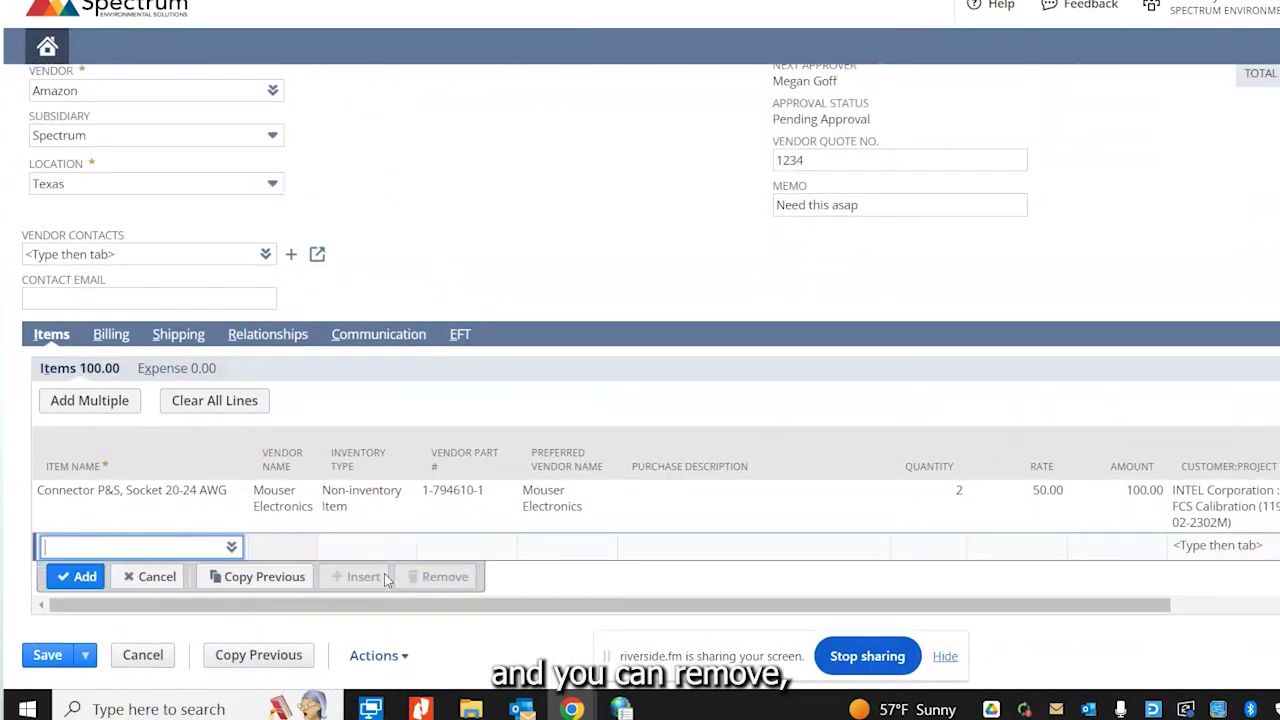
Step: Change the remaining connector line's quantity to 5 and confirm the line
{"action": "left_click", "coordinate": [180, 510]}
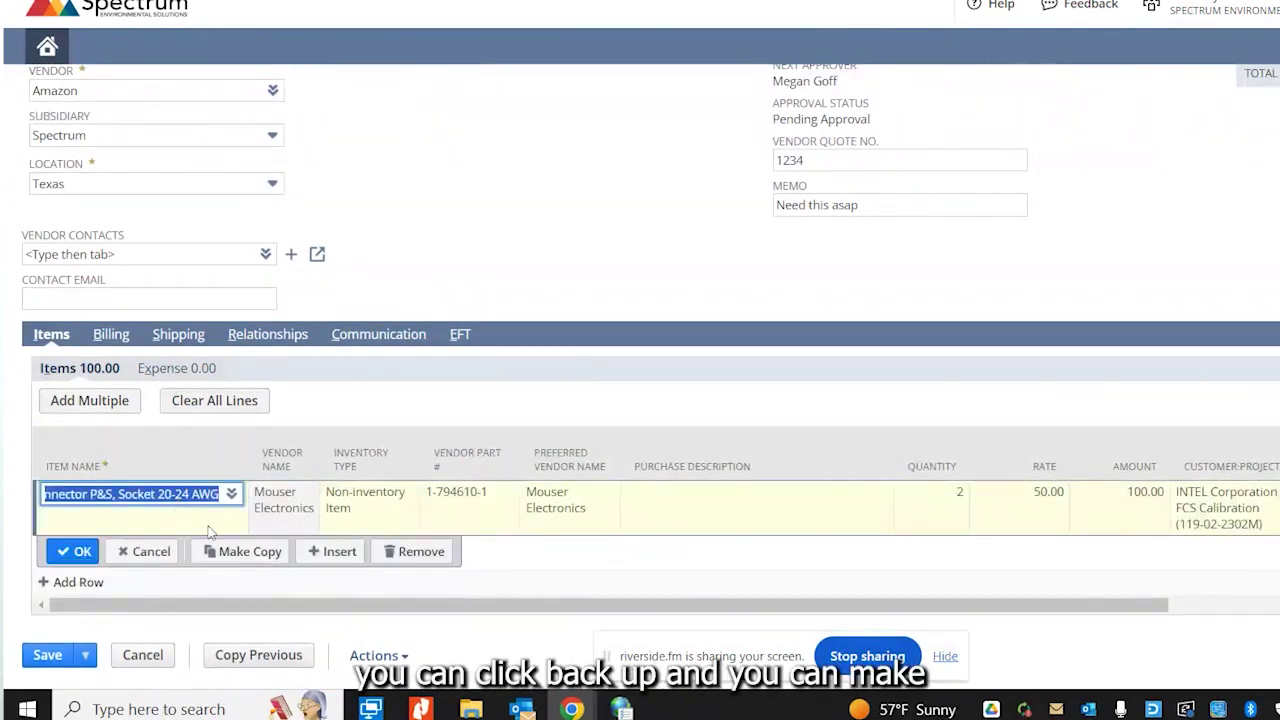
{"action": "left_click", "coordinate": [340, 500]}
{"action": "key", "text": "Tab"}
{"action": "key", "text": "Tab"}
{"action": "key", "text": "Tab"}
{"action": "key", "text": "Tab"}
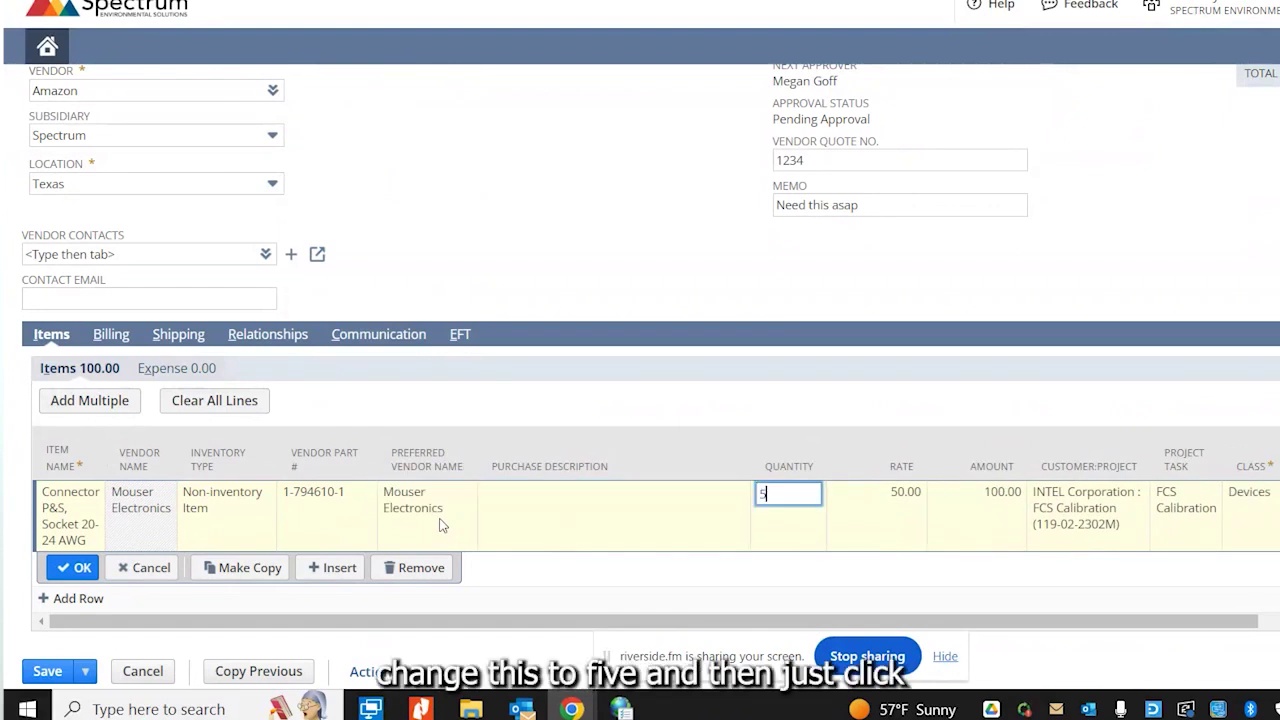
{"action": "key", "text": "Tab"}
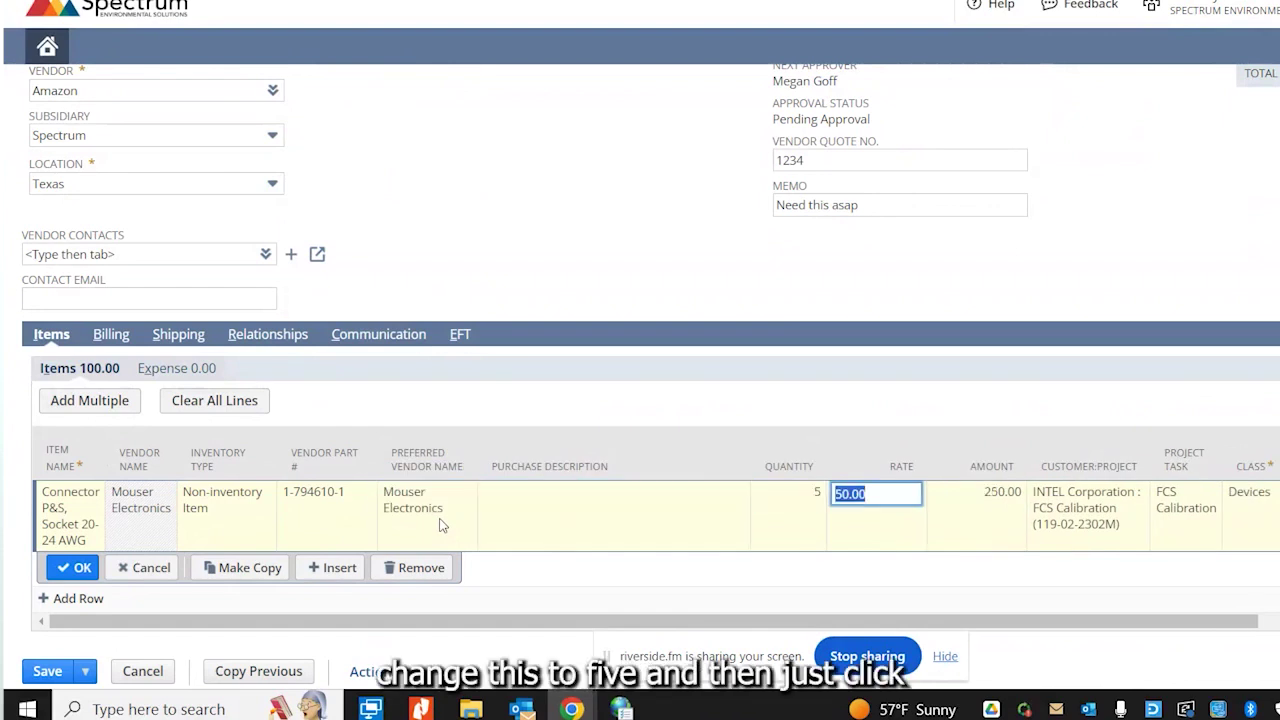
{"action": "left_click", "coordinate": [72, 568]}
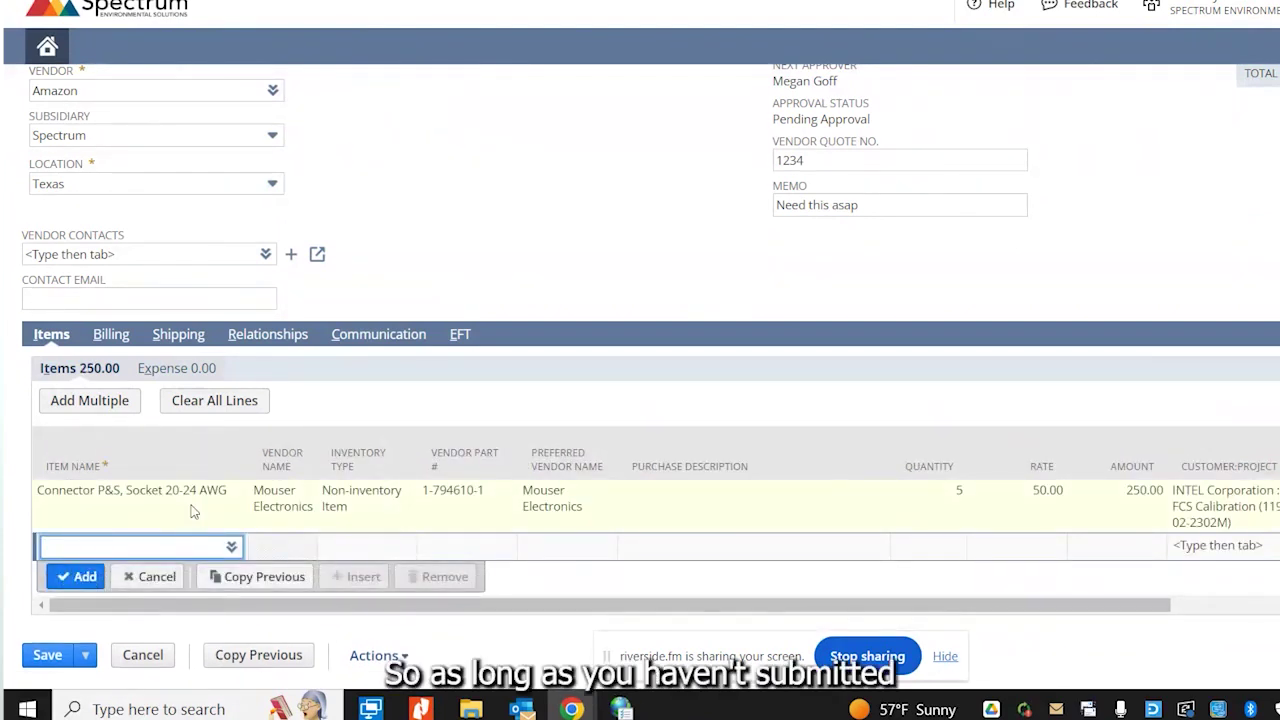
{"action": "left_click", "coordinate": [194, 511]}
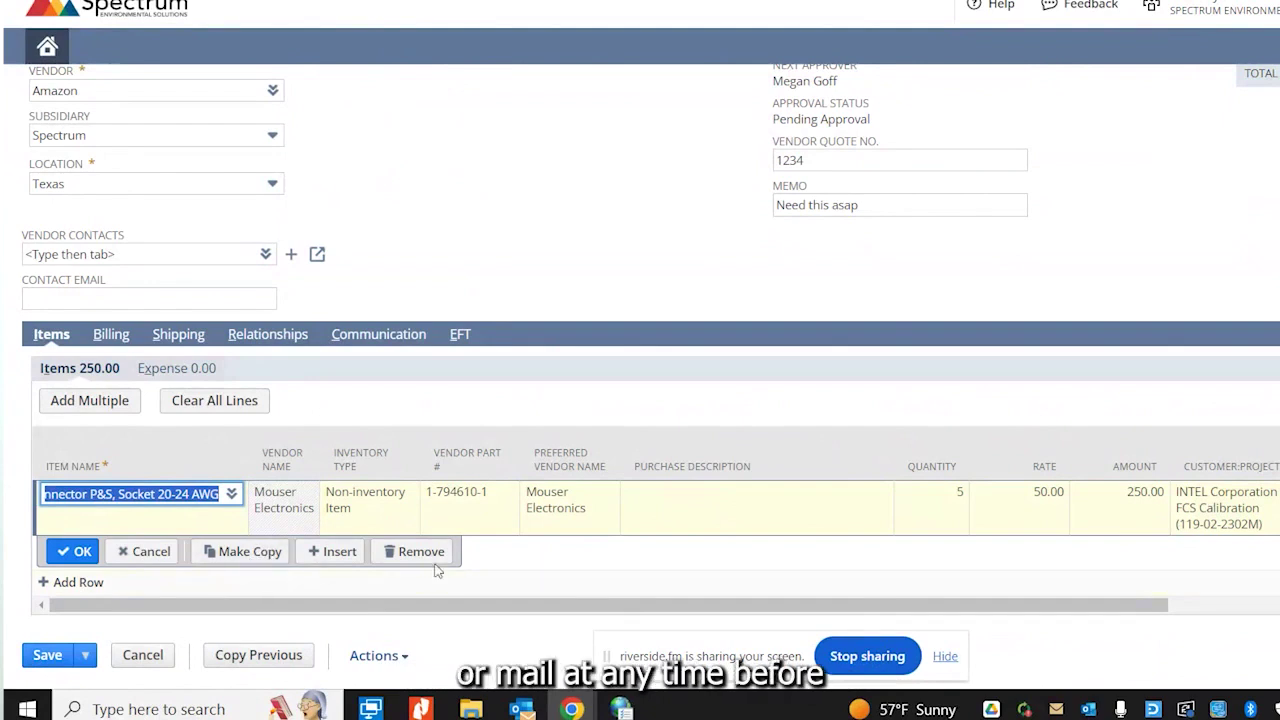
{"action": "left_click", "coordinate": [75, 560]}
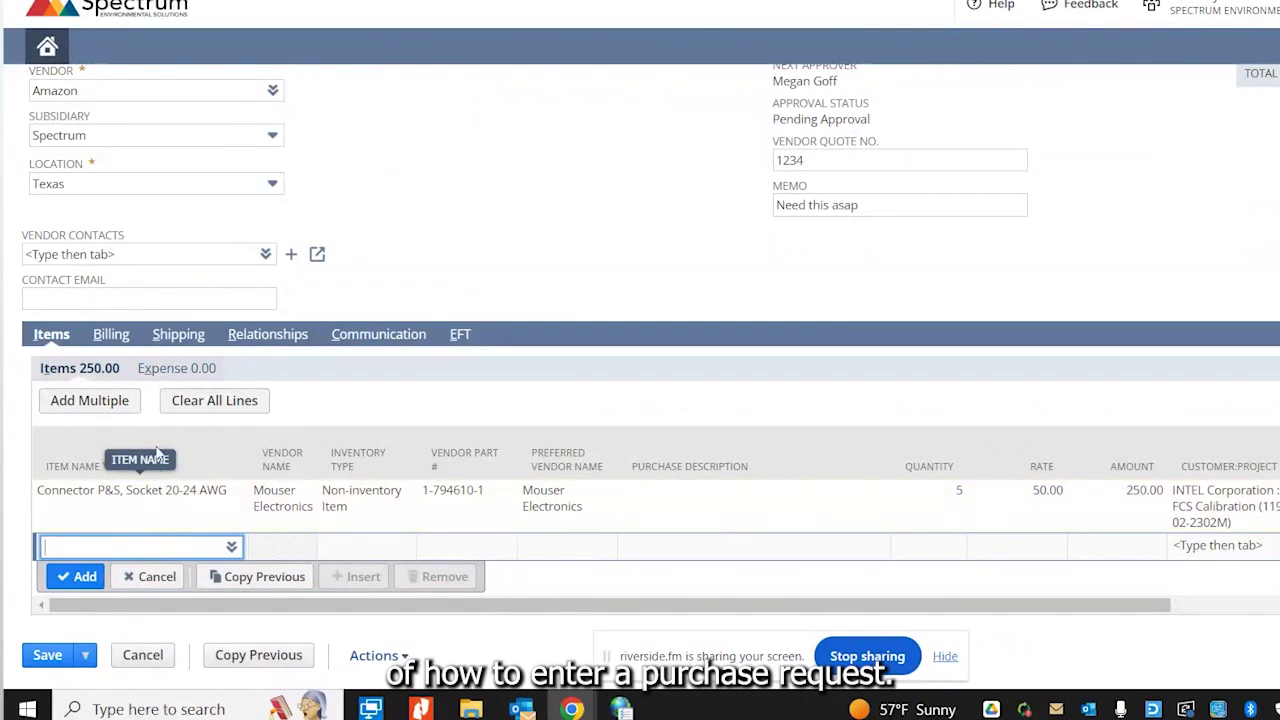
Step: Review the request's billing details and its shipping address, including the Ship To and Ship To Select options
{"action": "left_click", "coordinate": [111, 338]}
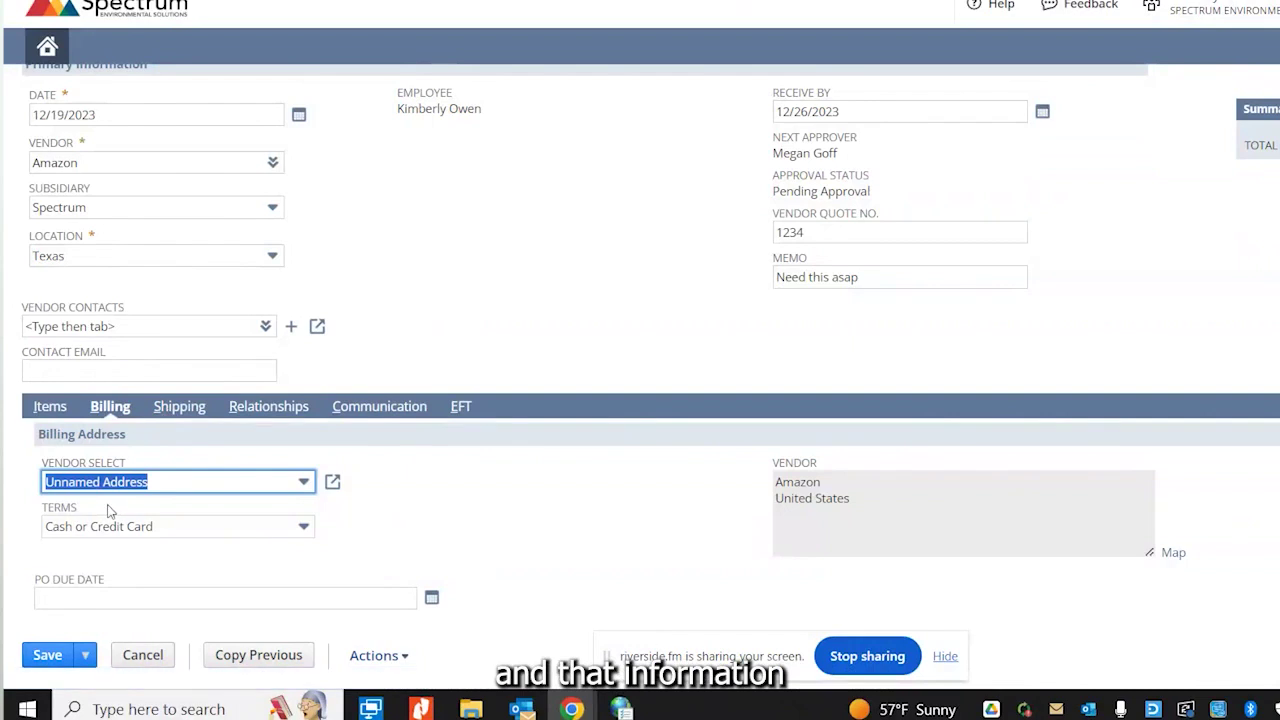
{"action": "left_click", "coordinate": [177, 406]}
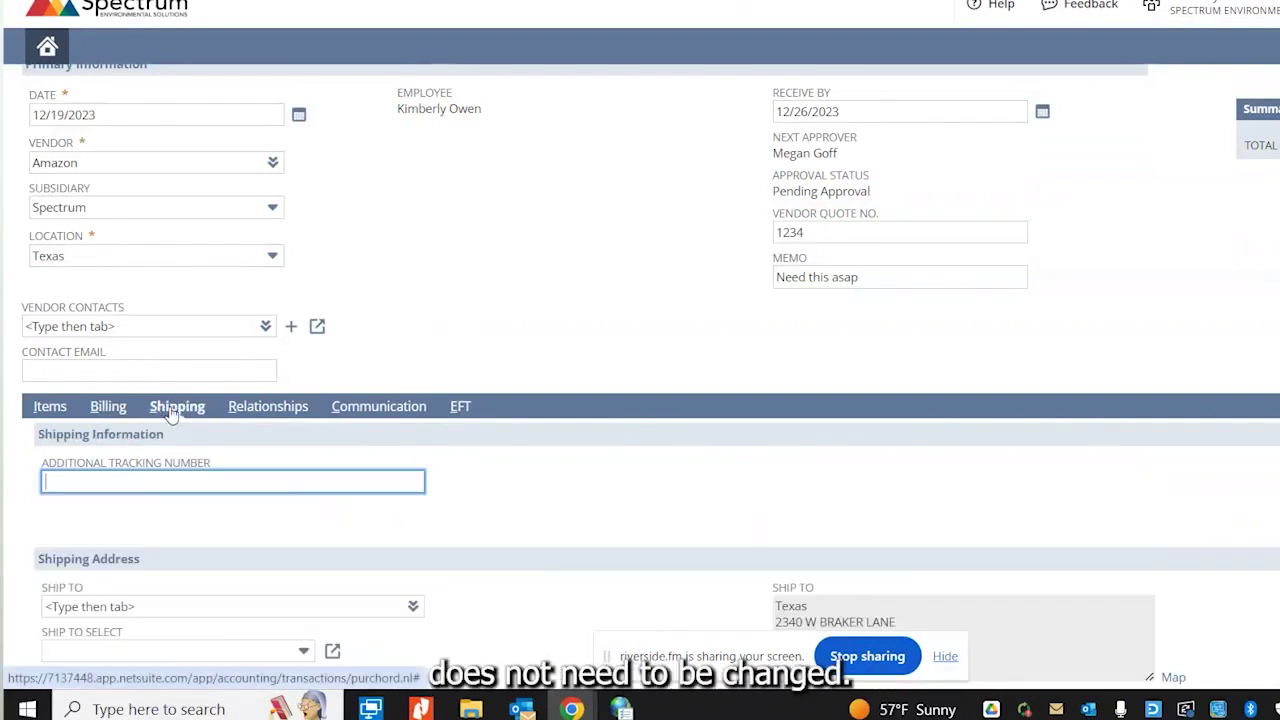
{"action": "scroll", "coordinate": [203, 441], "scroll_direction": "down", "scroll_amount": 1}
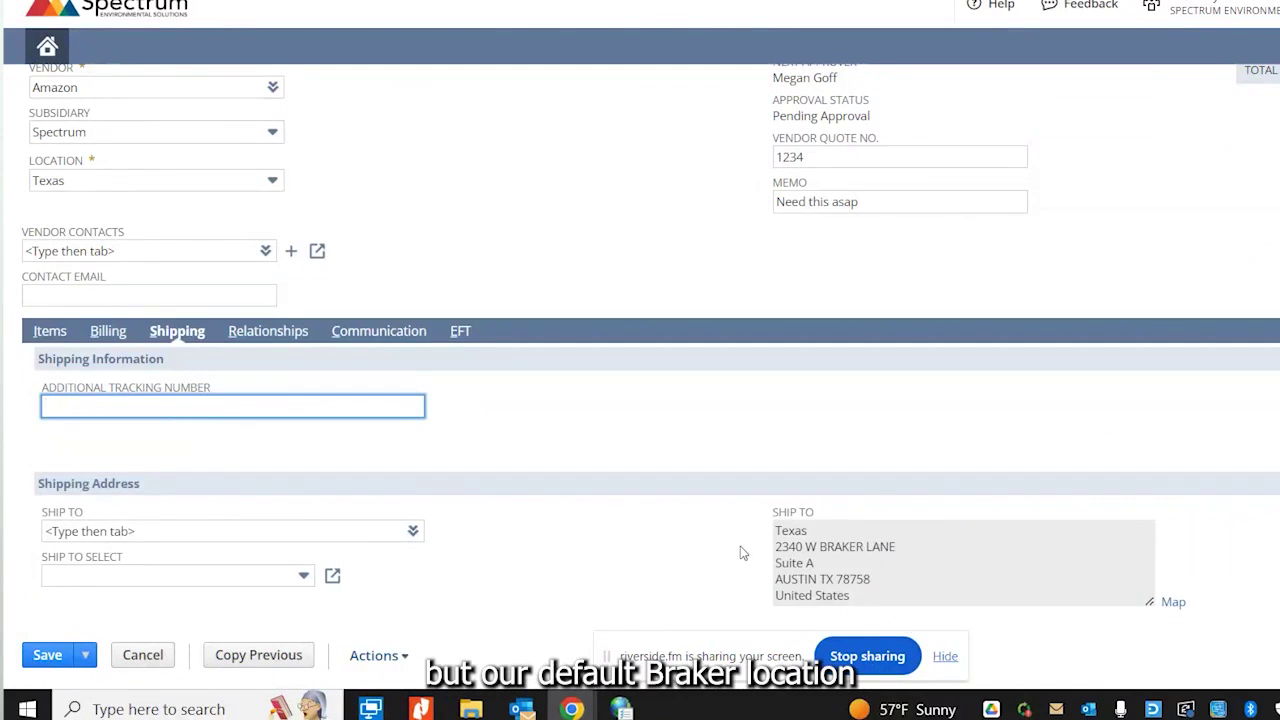
{"action": "left_click", "coordinate": [116, 531]}
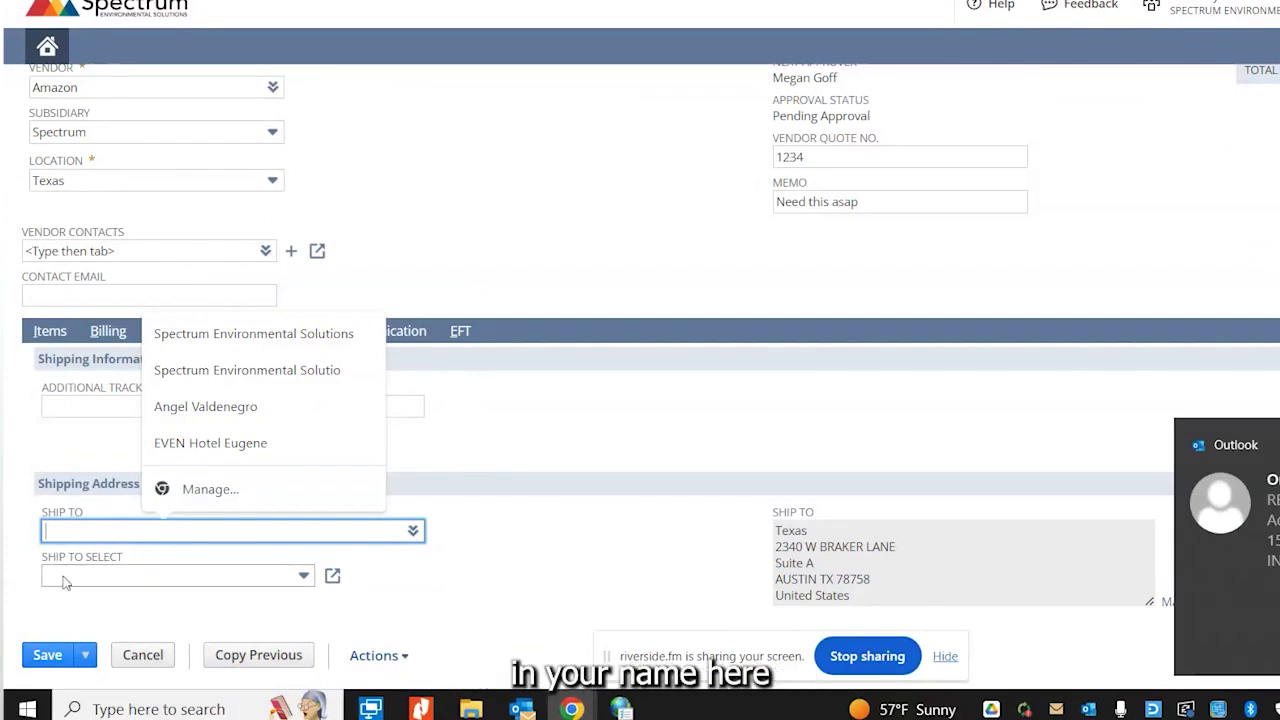
{"action": "left_click", "coordinate": [65, 578]}
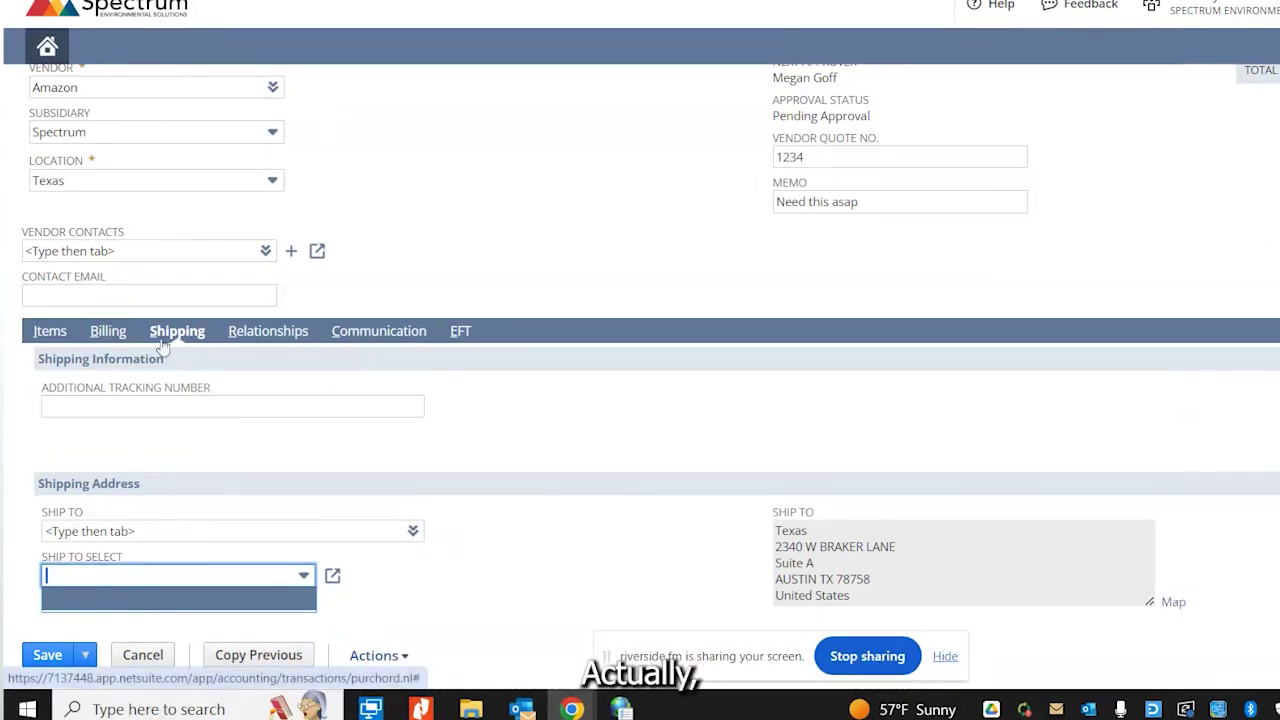
Step: Start a new file attachment for the purchase request and choose POCMT121823.pdf from the computer as its source
{"action": "left_click", "coordinate": [366, 333]}
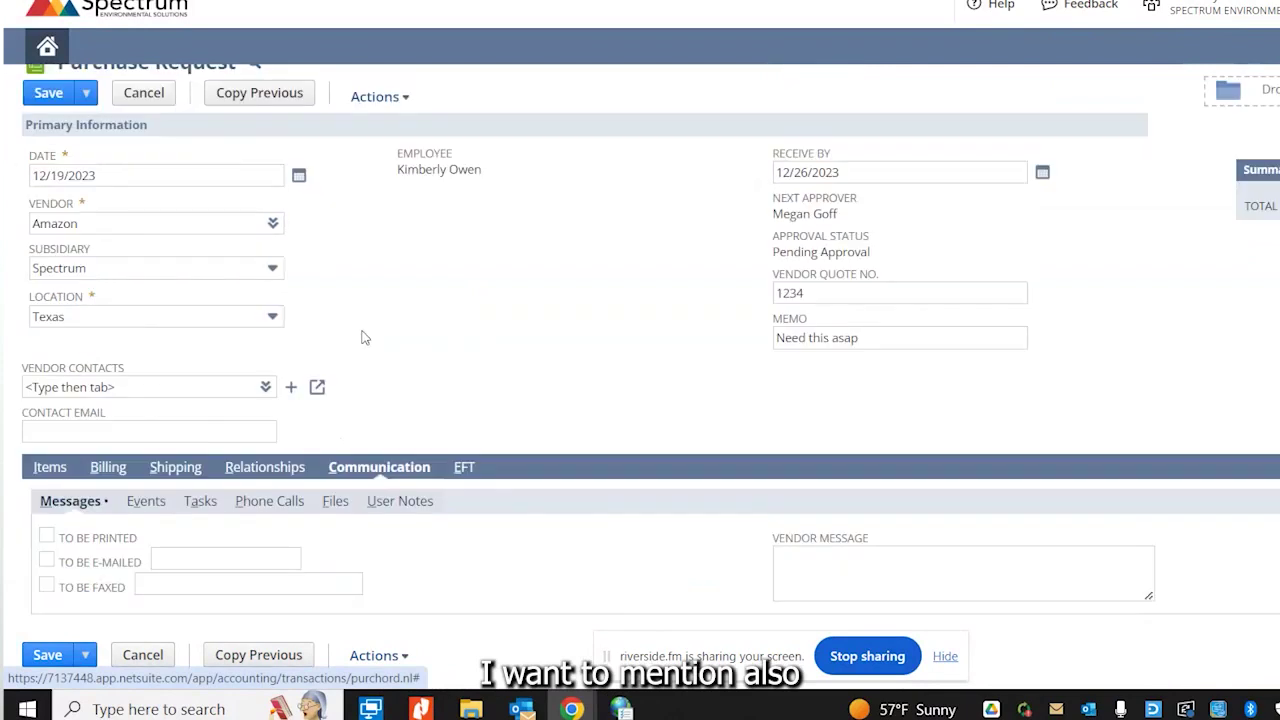
{"action": "left_click", "coordinate": [336, 501]}
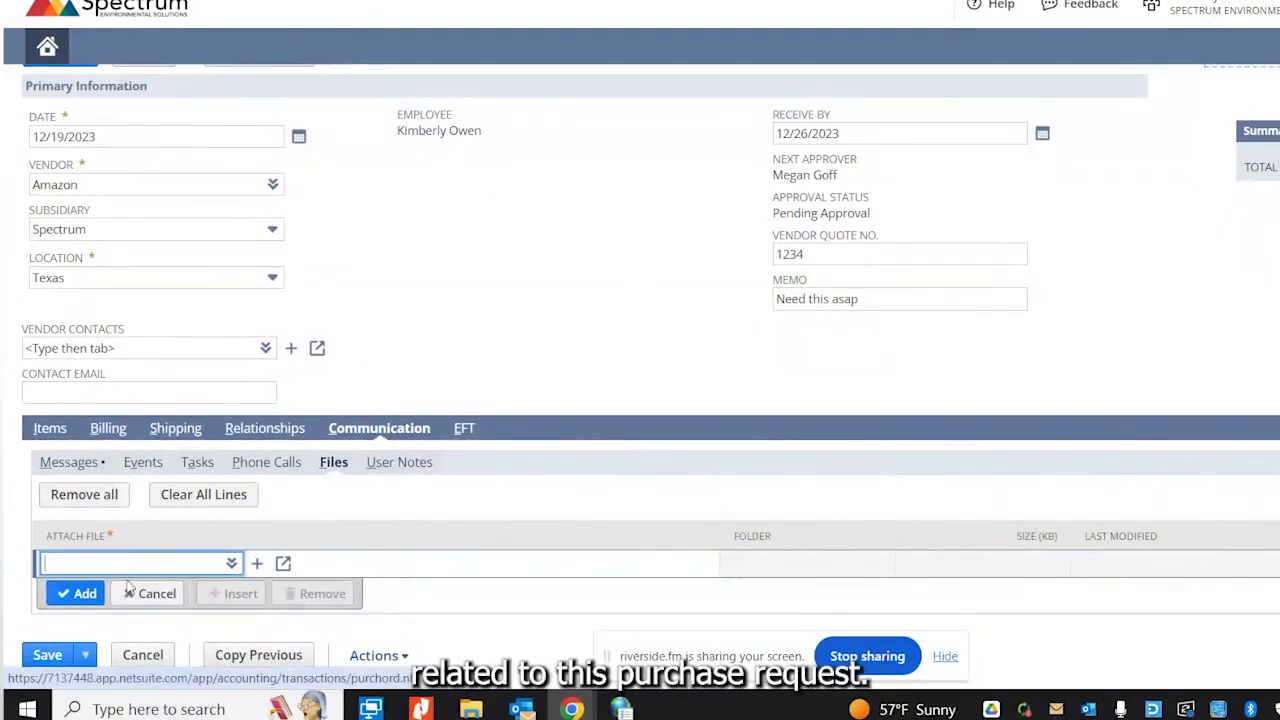
{"action": "left_click", "coordinate": [257, 563]}
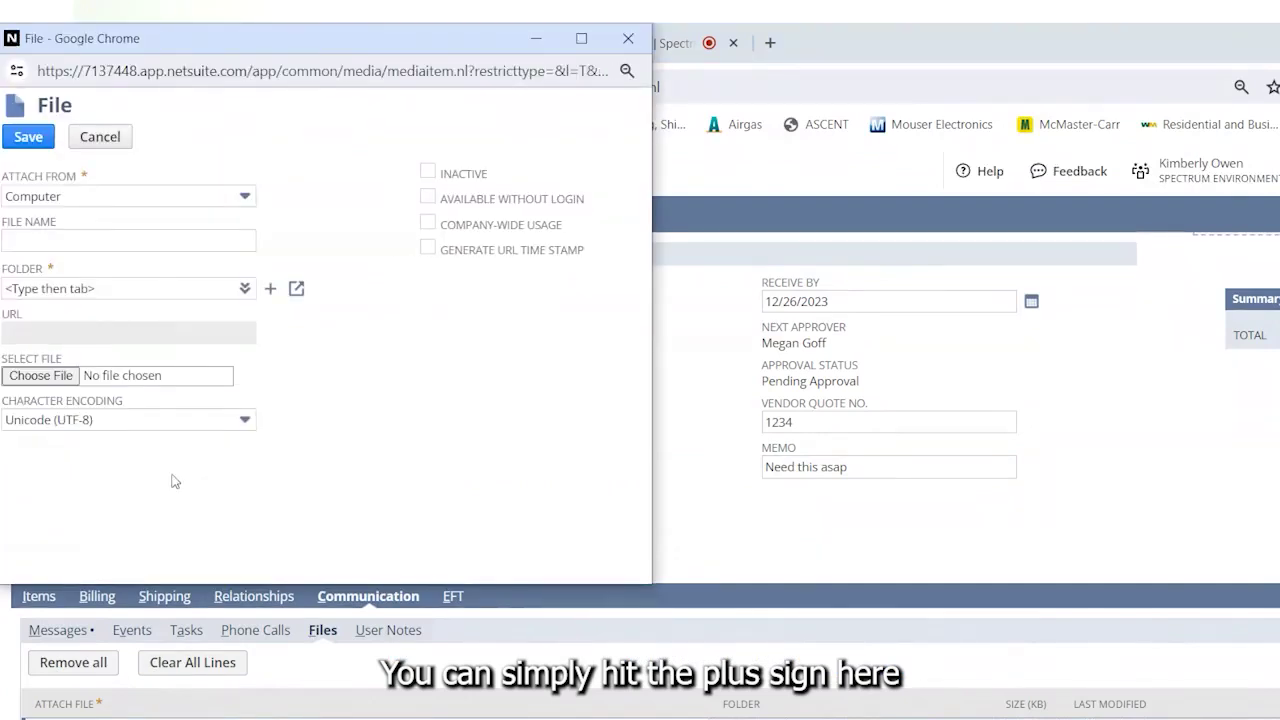
{"action": "left_click", "coordinate": [29, 382]}
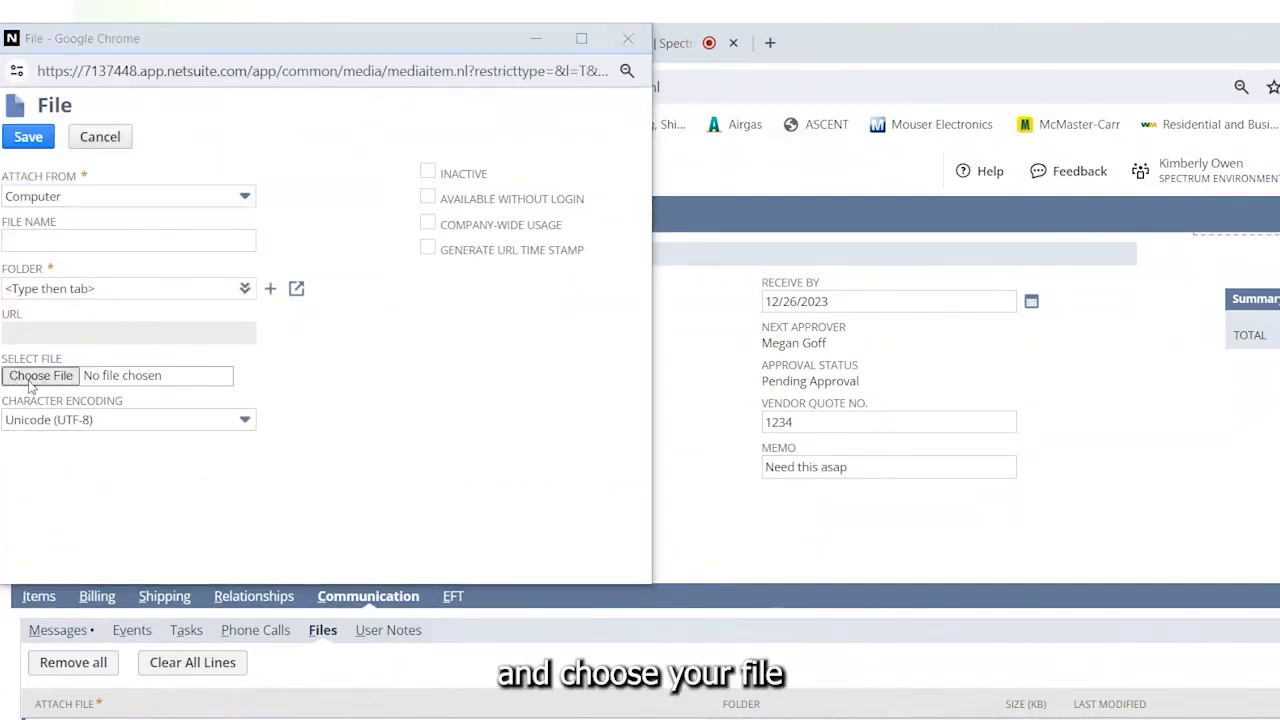
{"action": "left_click", "coordinate": [302, 164]}
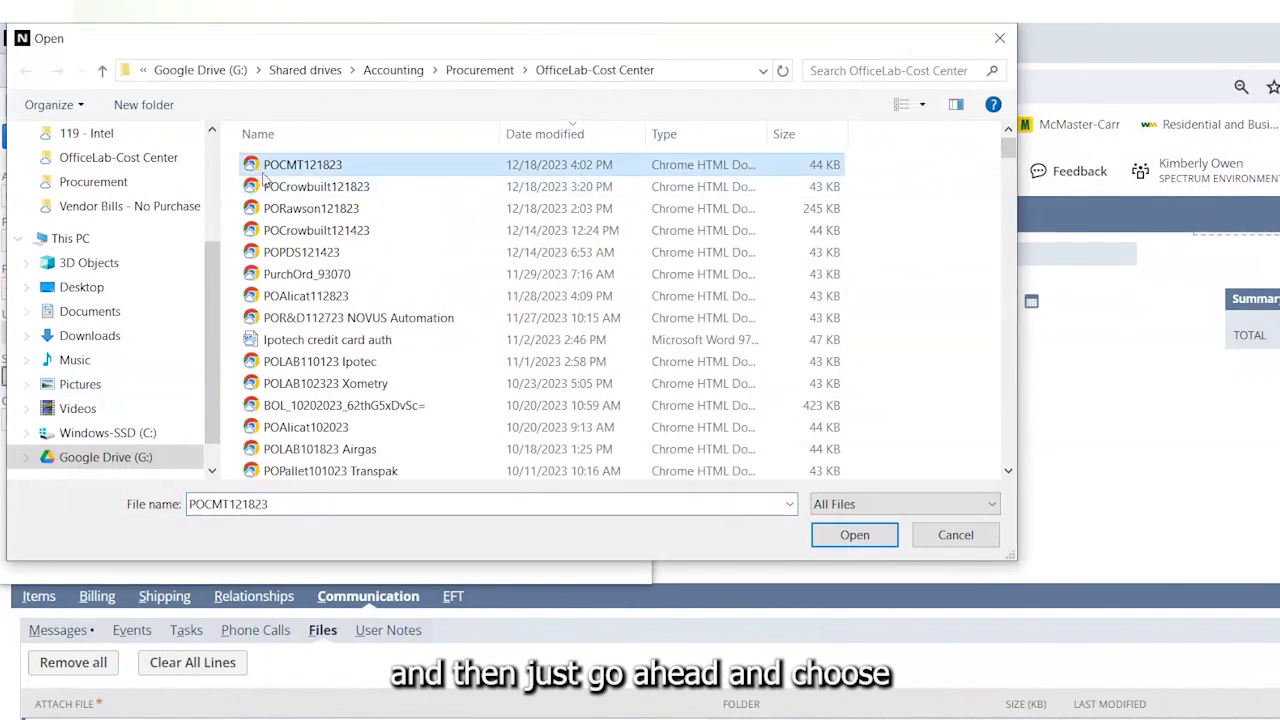
{"action": "left_click", "coordinate": [856, 540]}
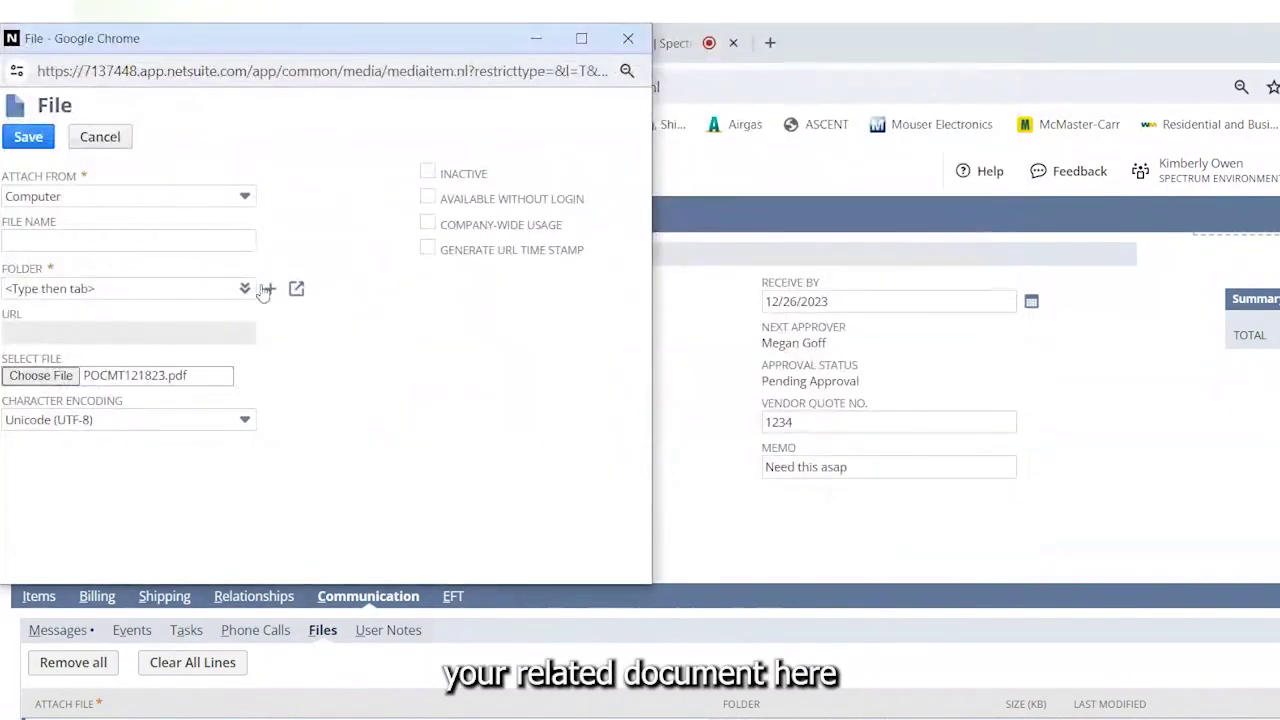
Step: Save the file record in the AP Invoices from Vendor Bills folder and add POCMT121823.pdf to the request's attached files
{"action": "left_click", "coordinate": [31, 144]}
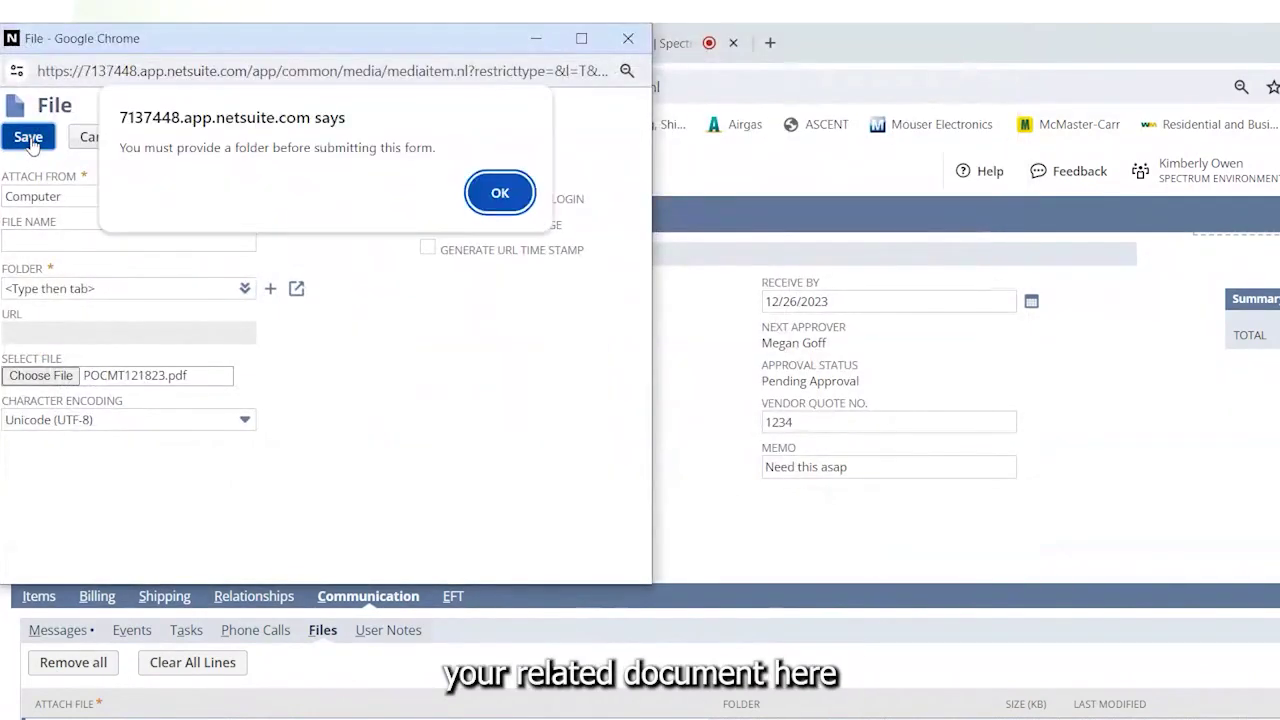
{"action": "left_click", "coordinate": [497, 191]}
{"action": "left_click", "coordinate": [244, 288]}
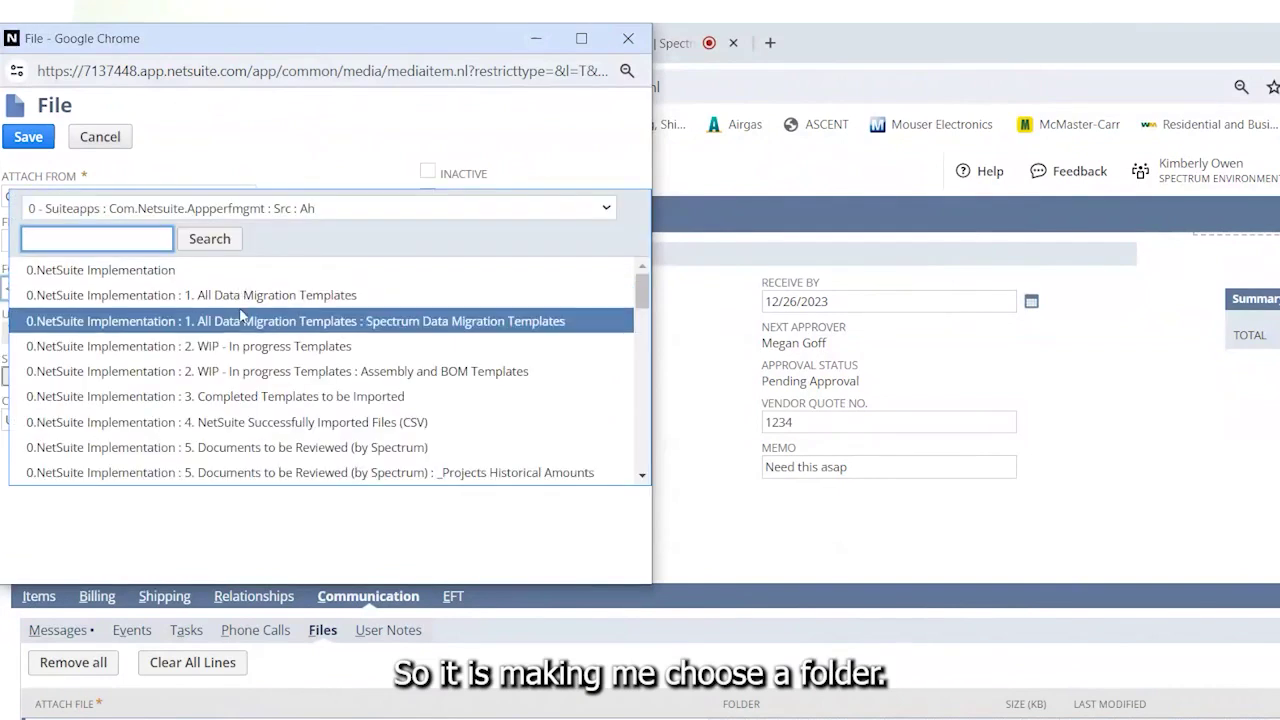
{"action": "scroll", "coordinate": [268, 377], "scroll_direction": "down", "scroll_amount": 1}
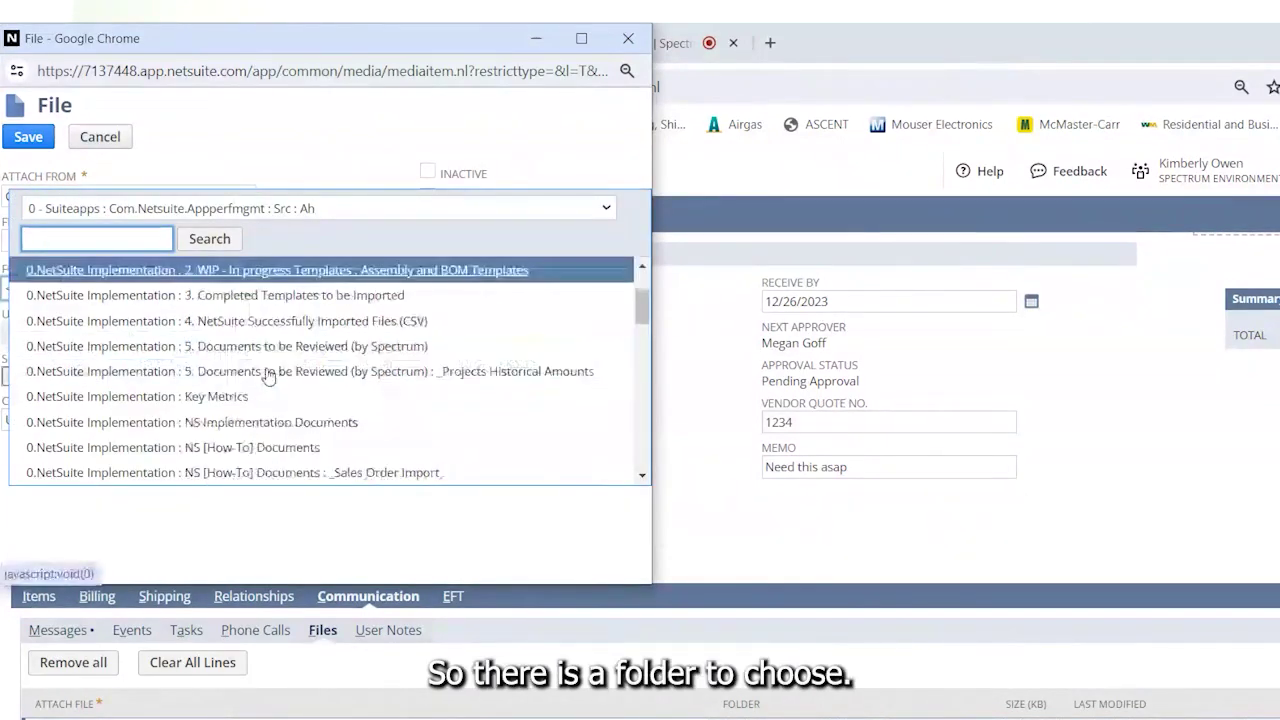
{"action": "scroll", "coordinate": [268, 377], "scroll_direction": "down", "scroll_amount": 1}
{"action": "left_click", "coordinate": [60, 446]}
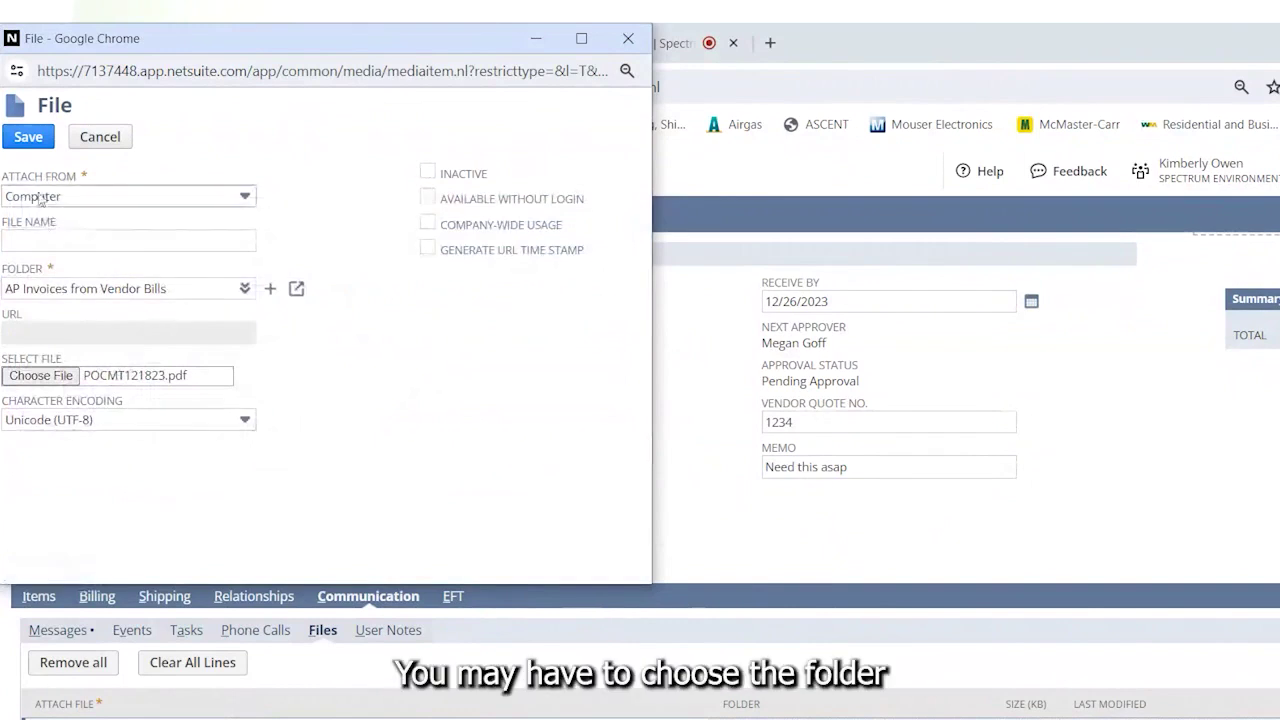
{"action": "left_click", "coordinate": [31, 144]}
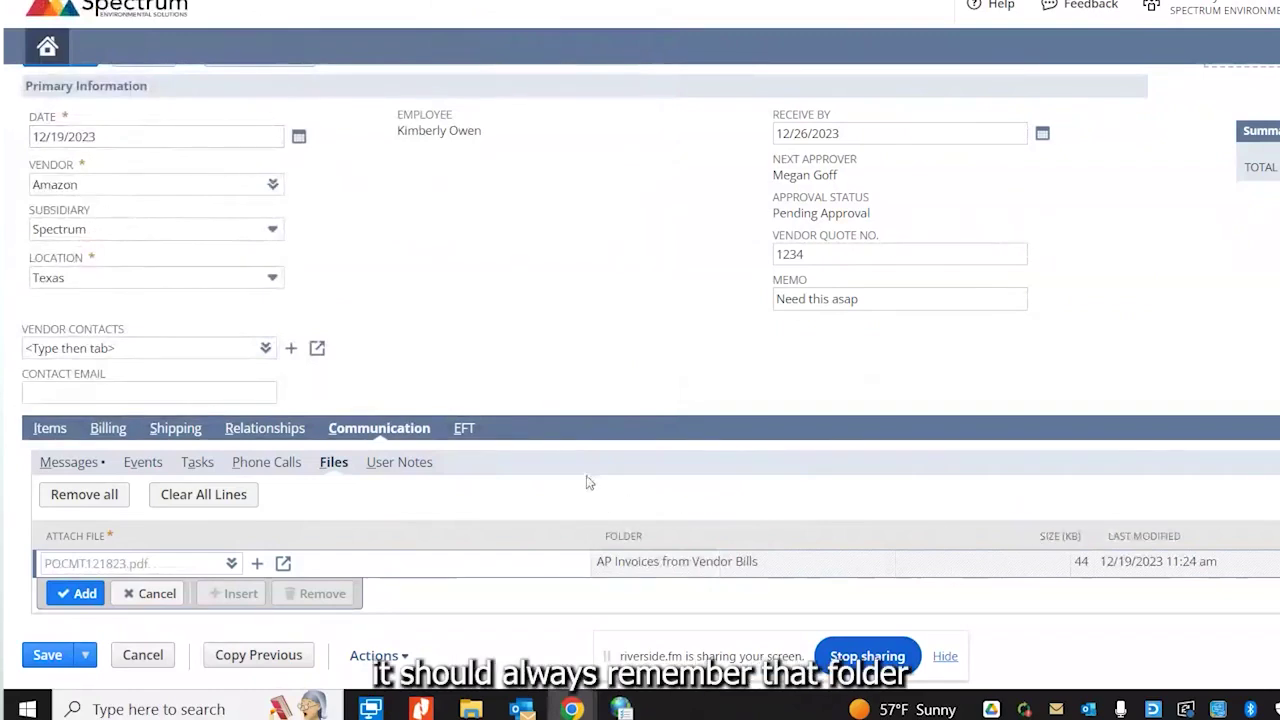
{"action": "left_click", "coordinate": [80, 597]}
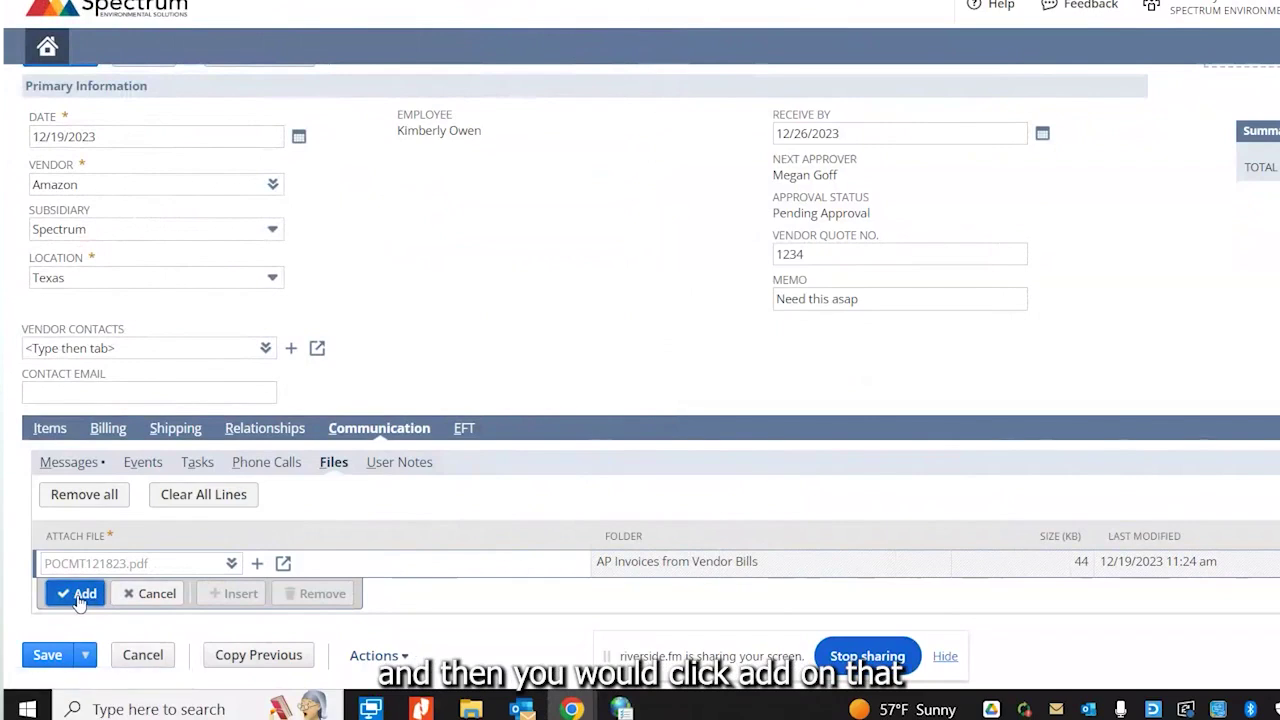
{"action": "scroll", "coordinate": [110, 592], "scroll_direction": "up", "scroll_amount": 1}
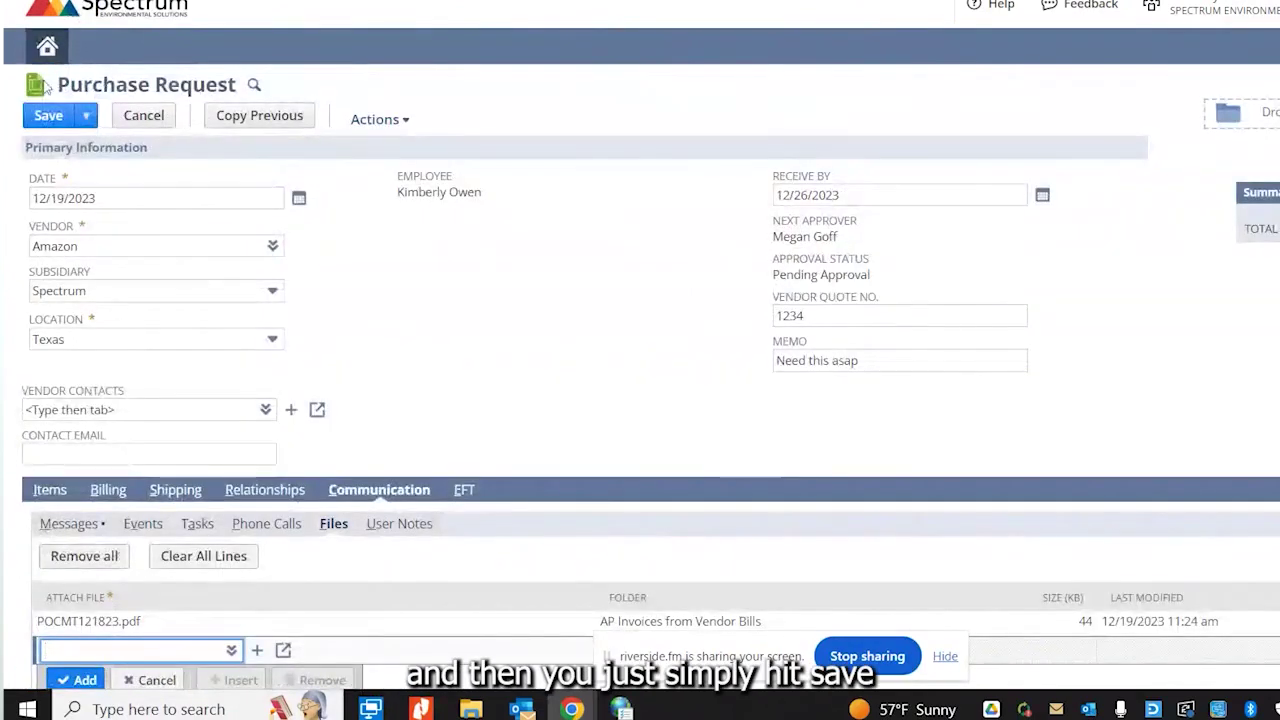